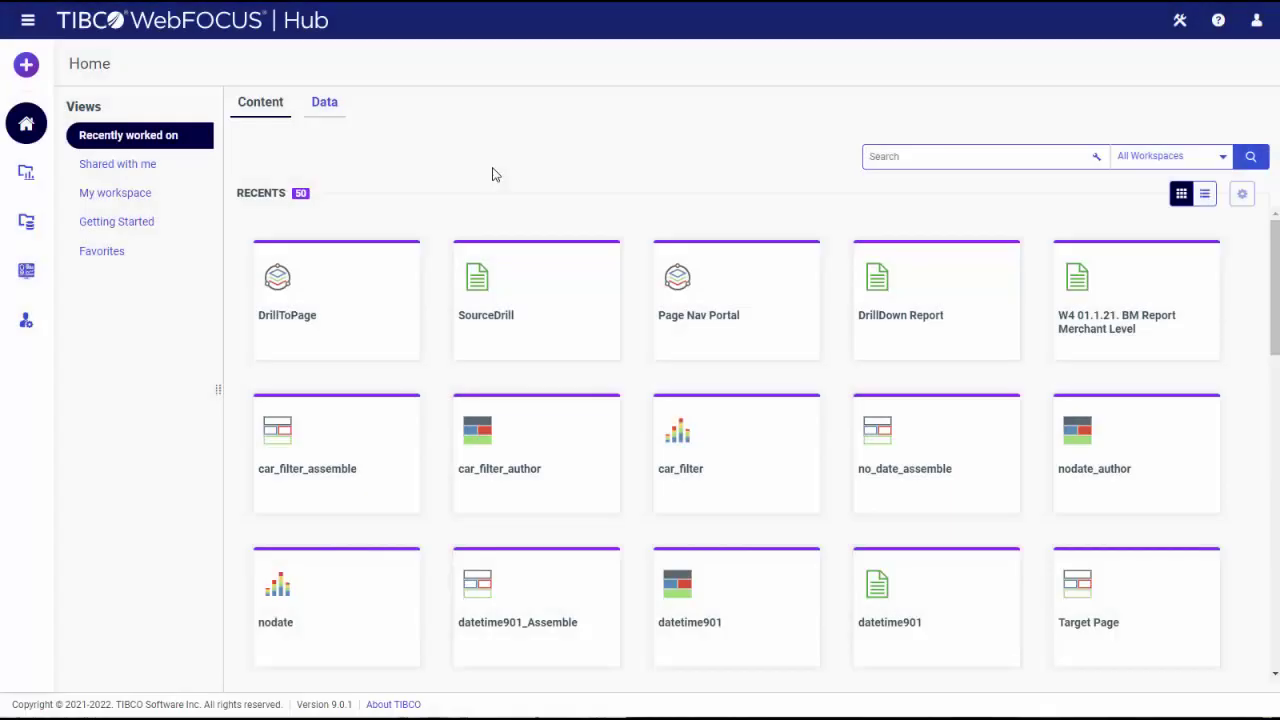
From Workspaces, run the DrillToPage portal in the Archer workspace
left_click(26, 174)
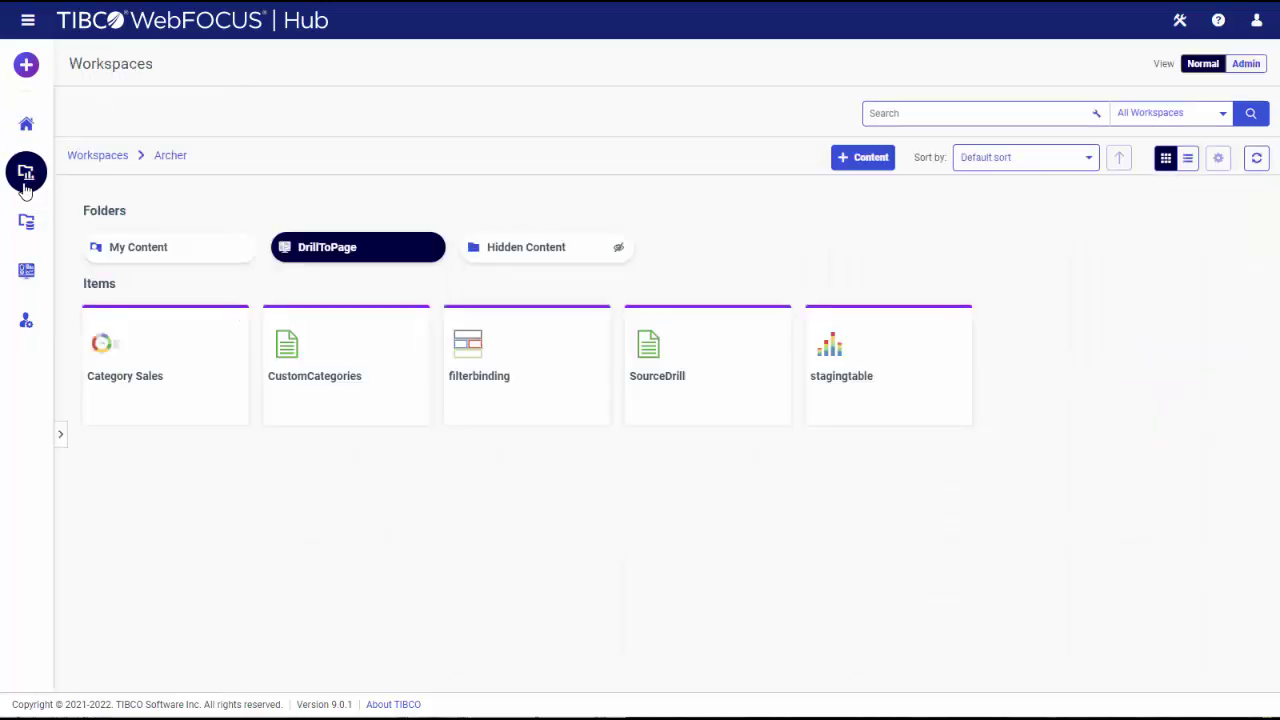
right_click(405, 258)
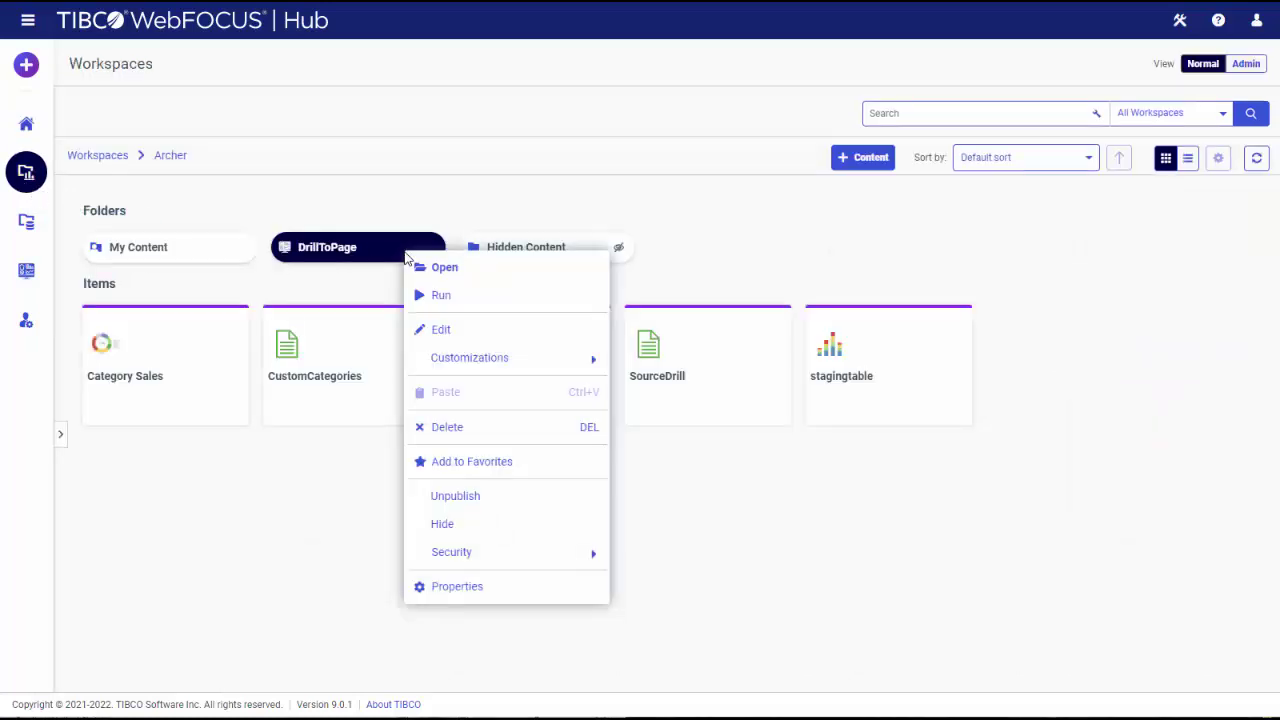
left_click(463, 299)
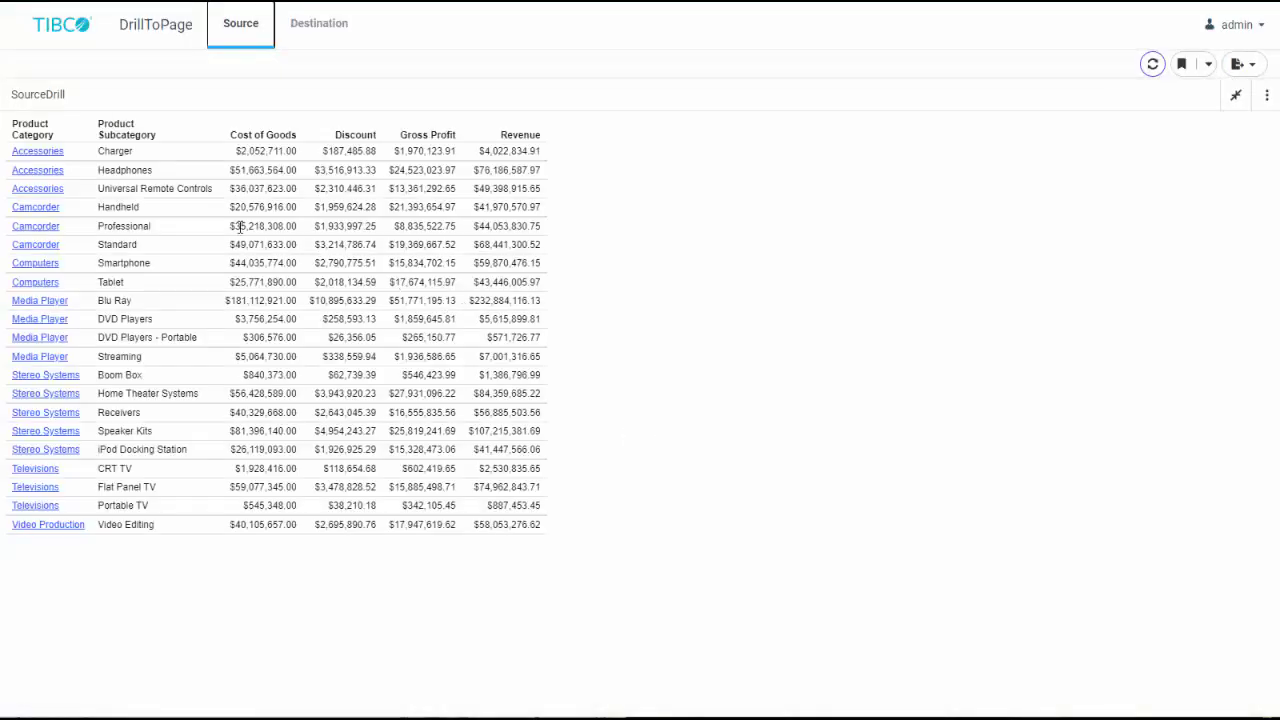
Drill on Accessories to reach the Destination page and show its applied filter values
left_click(46, 153)
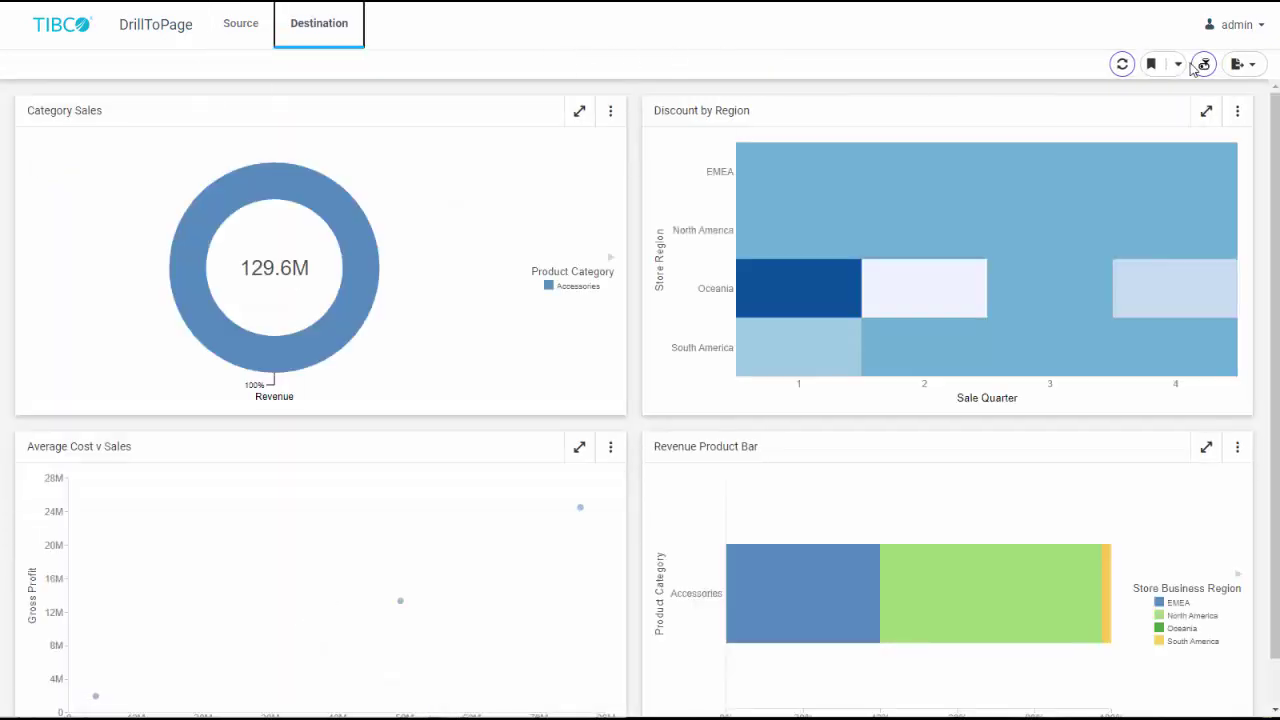
left_click(1203, 64)
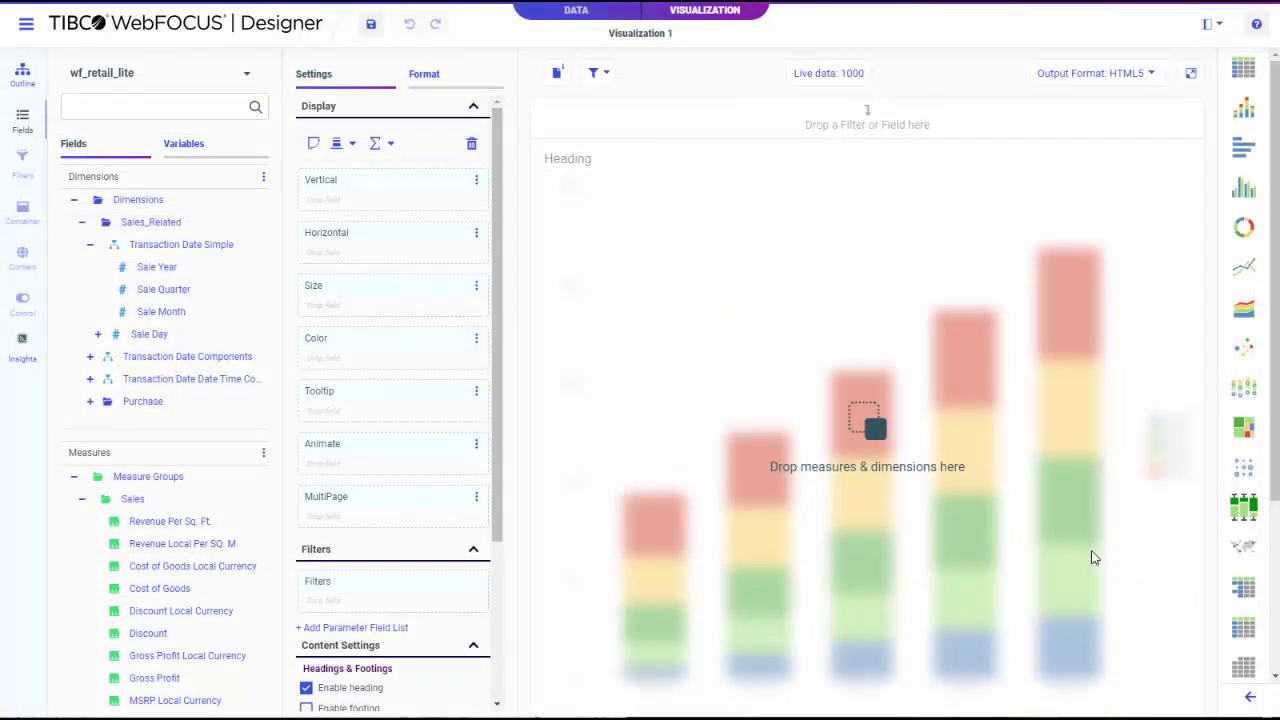
Make the chart a donut with Quantity Sold and Revenue as measures
left_click(1244, 229)
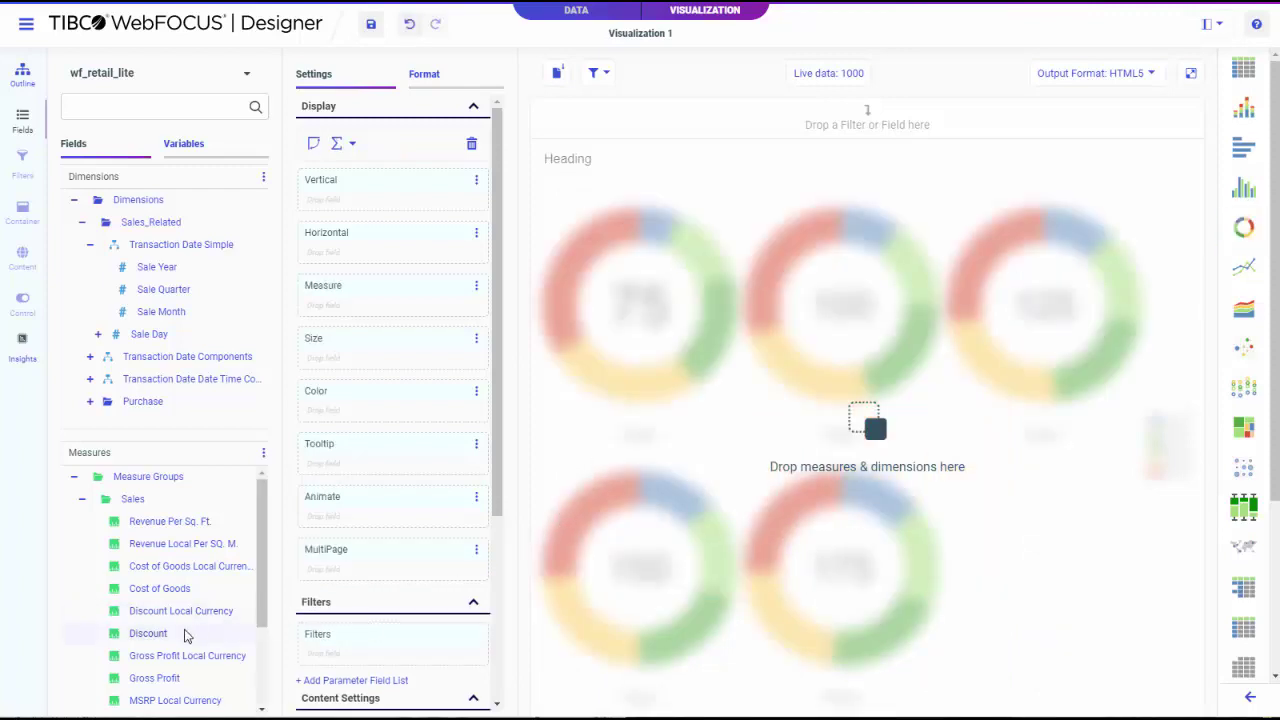
scroll(203, 679, "down", 1)
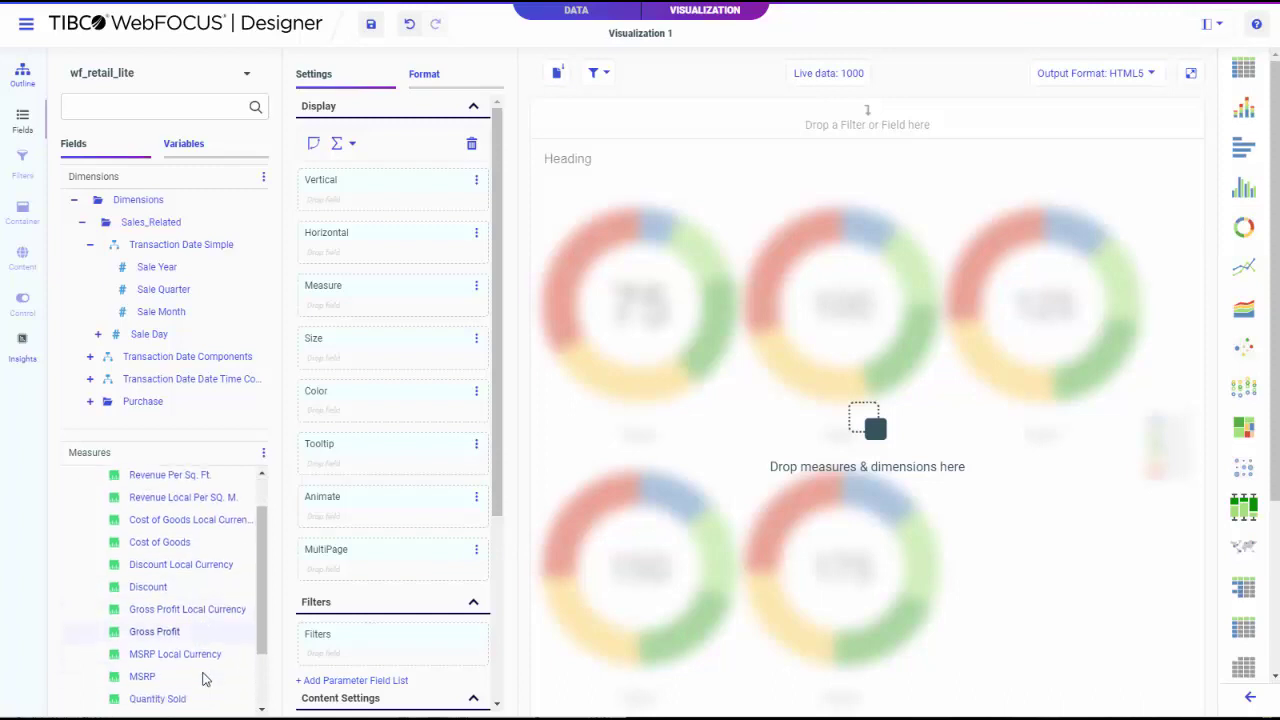
scroll(203, 679, "down", 1)
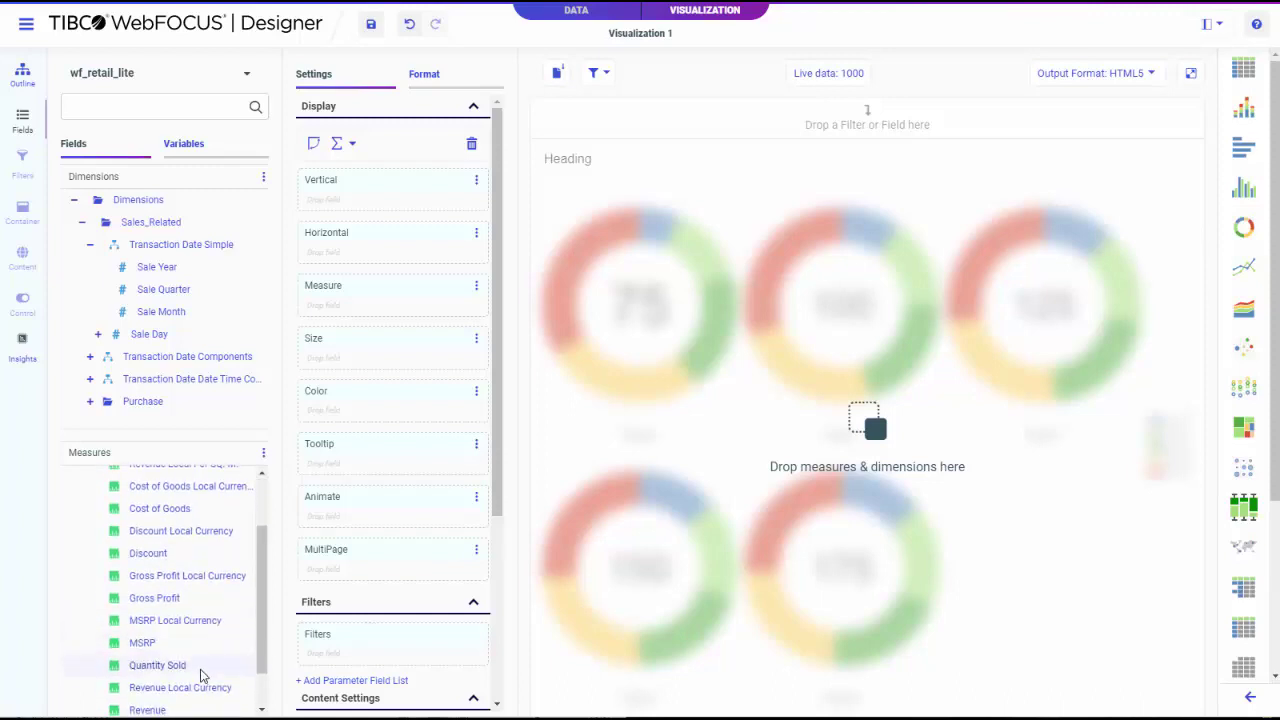
double_click(200, 670)
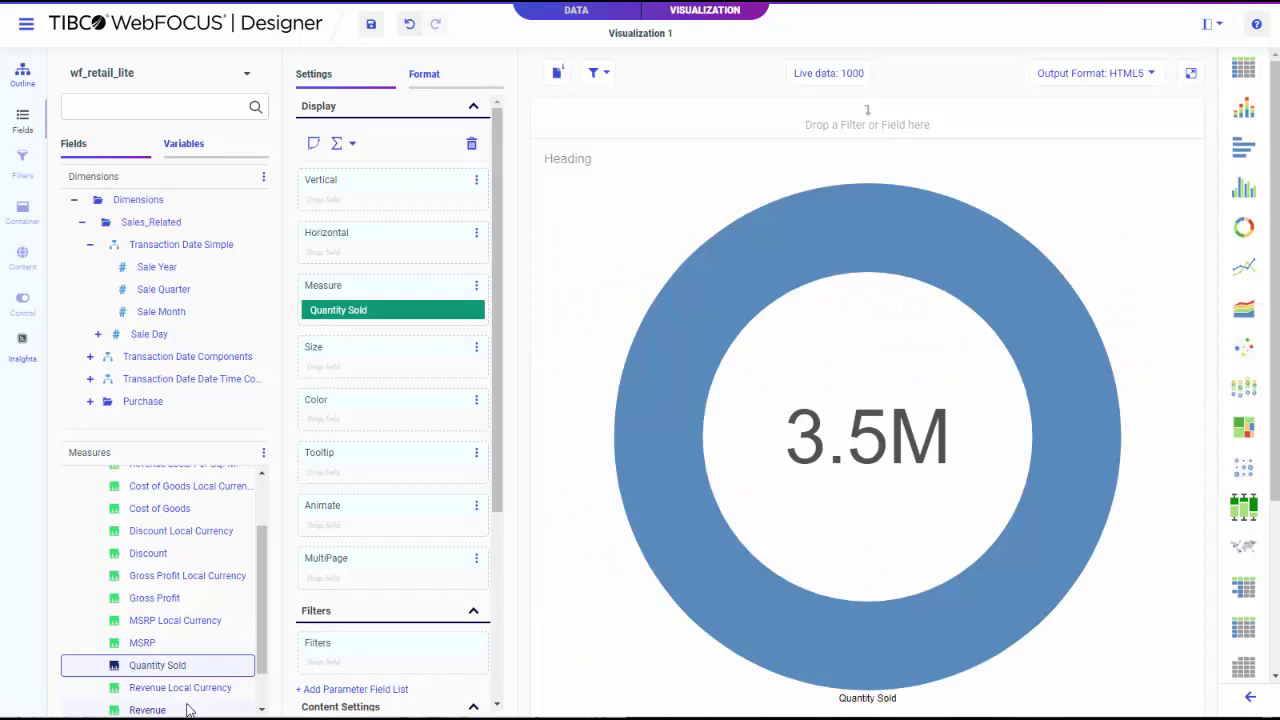
left_click(196, 711)
double_click(195, 708)
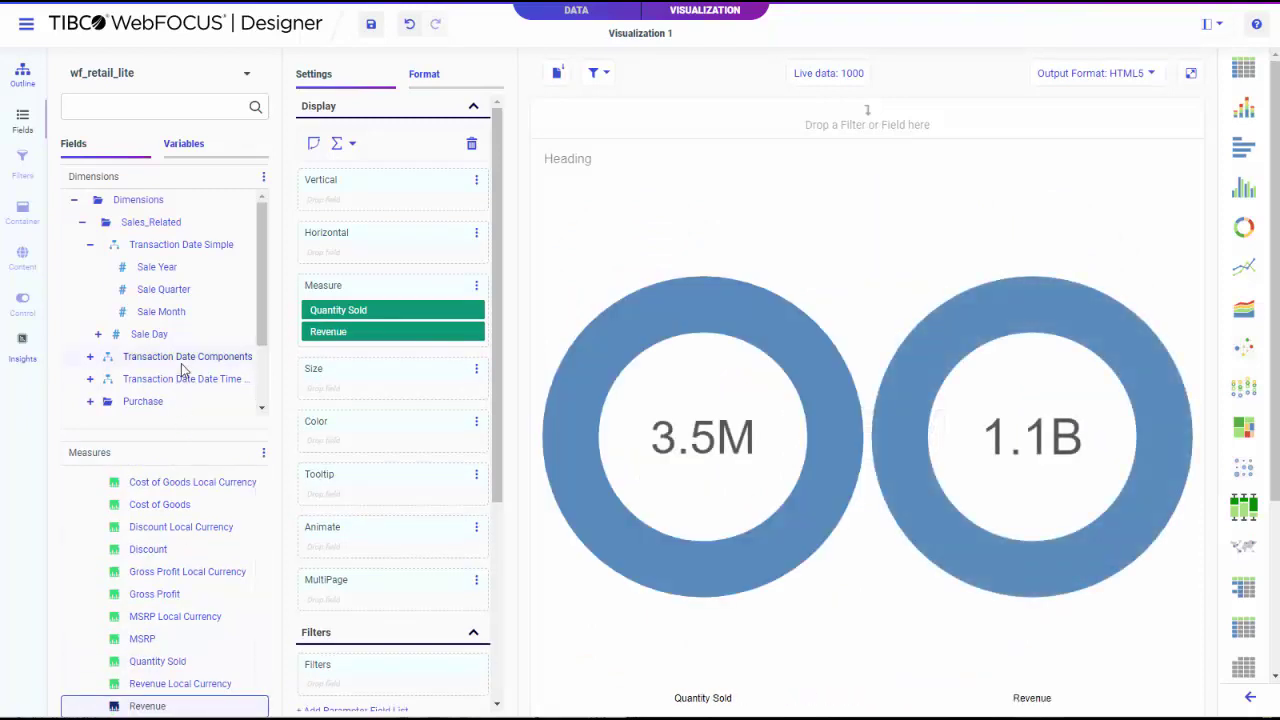
Colour the donut charts by Store Country from the Store dimension
scroll(186, 363, "down", 2)
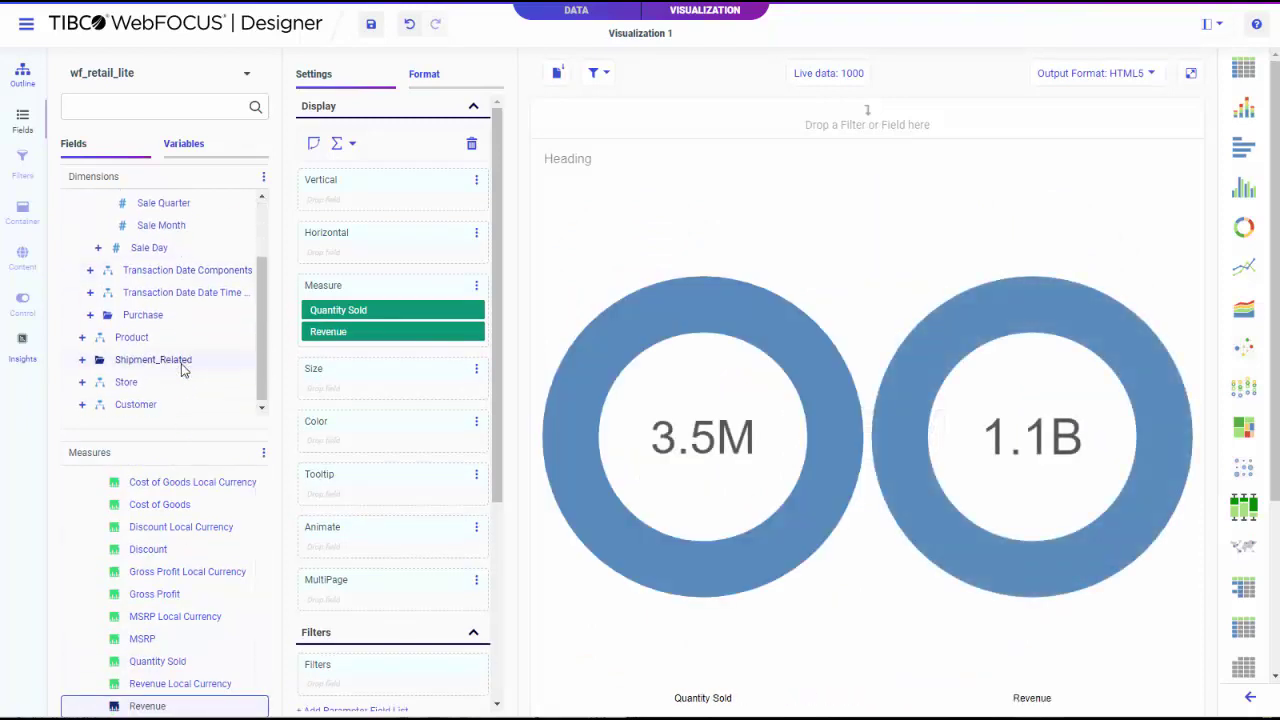
left_click(82, 382)
scroll(177, 378, "down", 2)
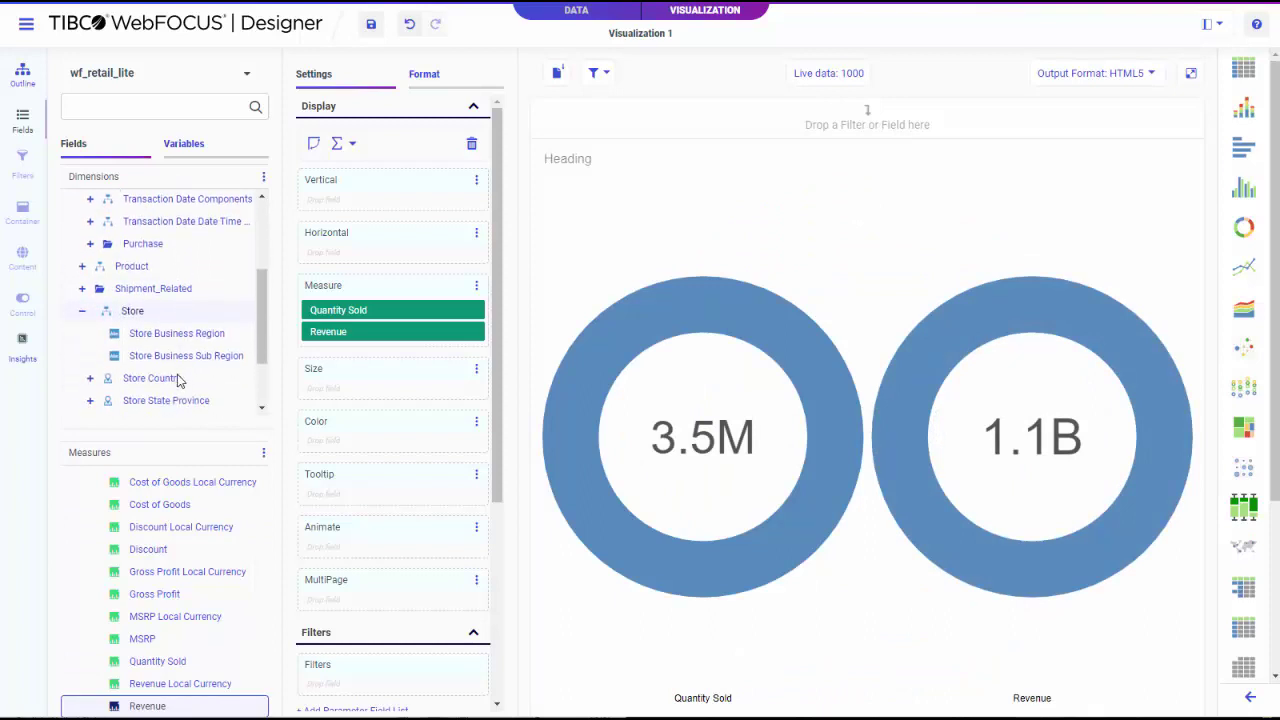
double_click(176, 381)
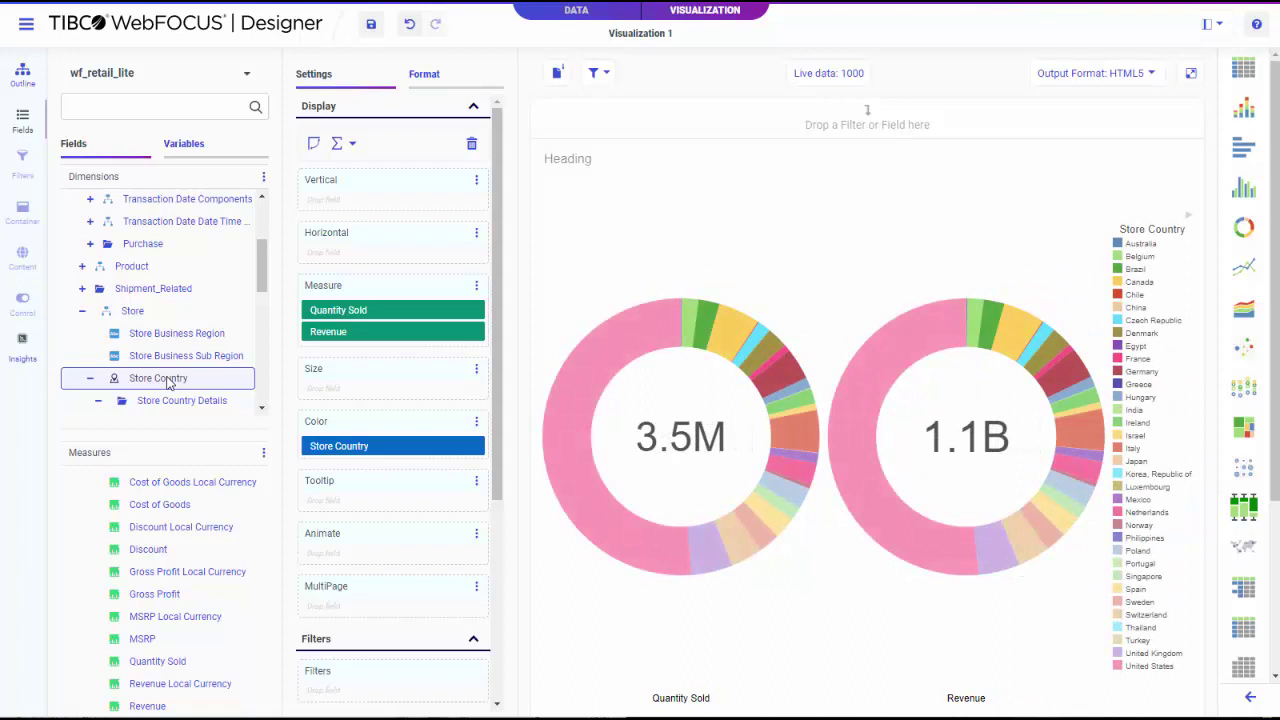
mouse_move(392, 446)
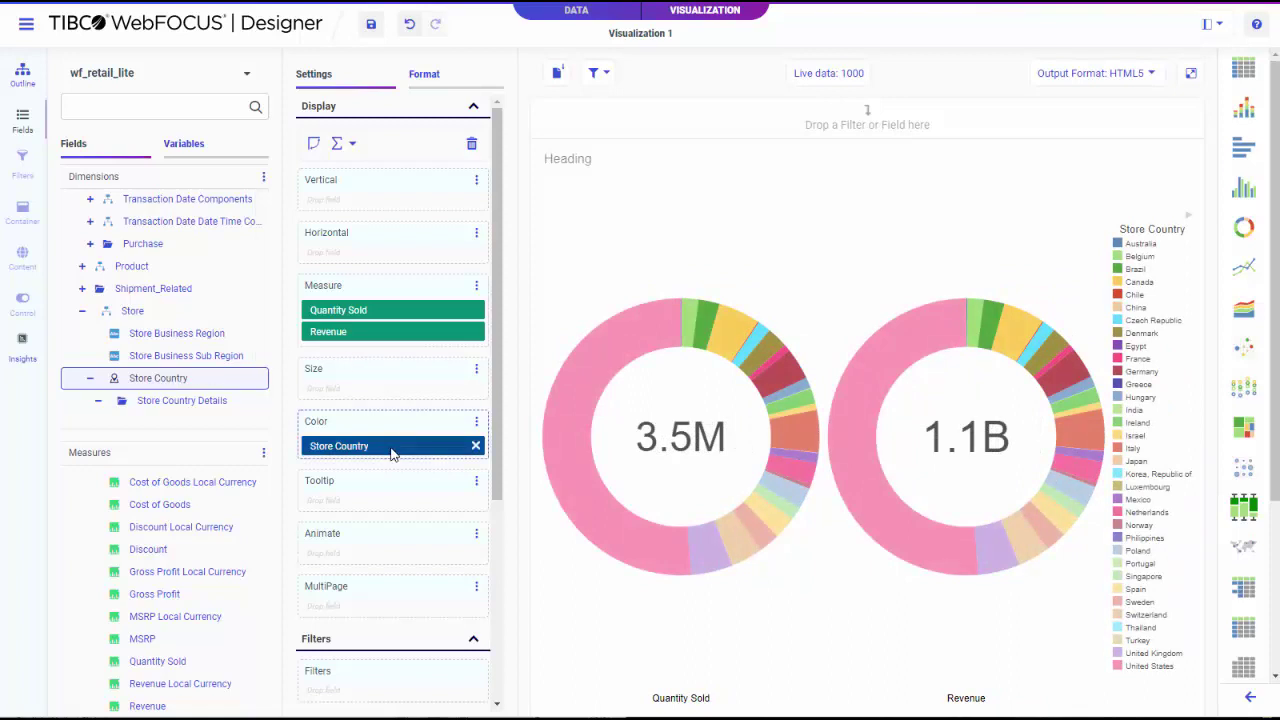
Drag Store Country into the filter zone above the charts, creating an All filter
left_click_drag(391, 453, 577, 127)
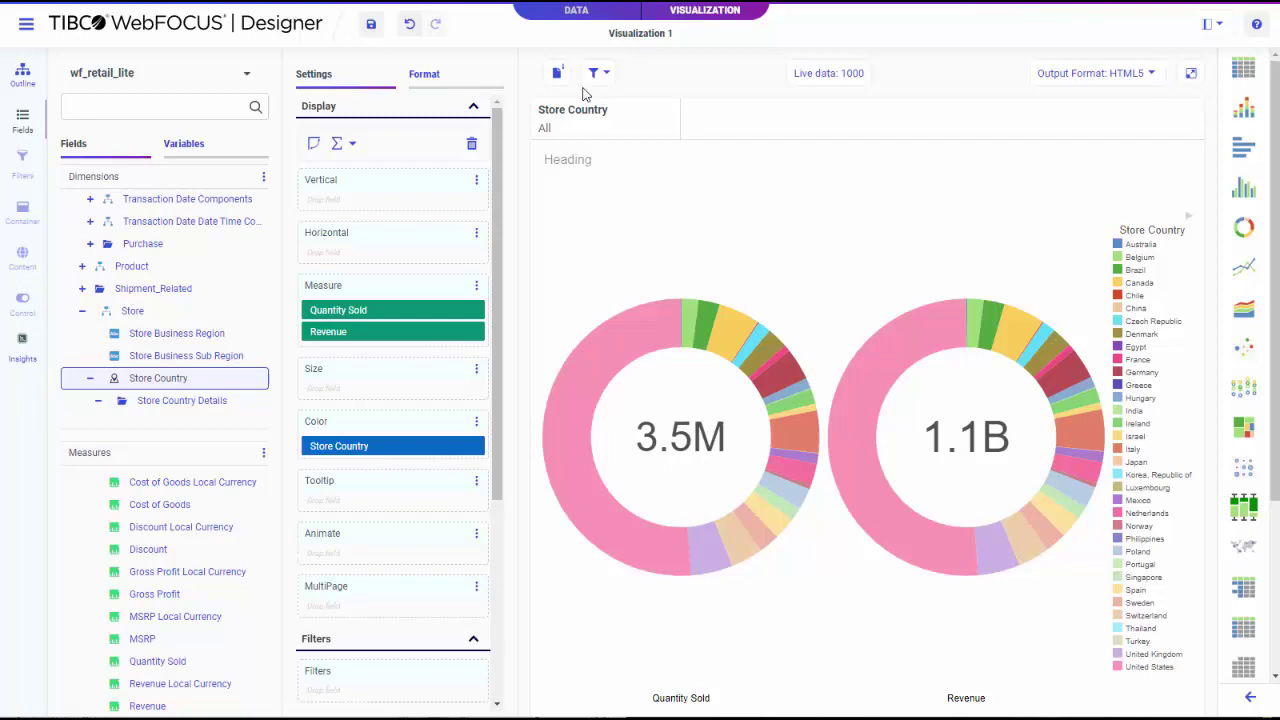
Save the donut visualization into the Retail workspace titled 'Revenue by Country'
left_click(371, 24)
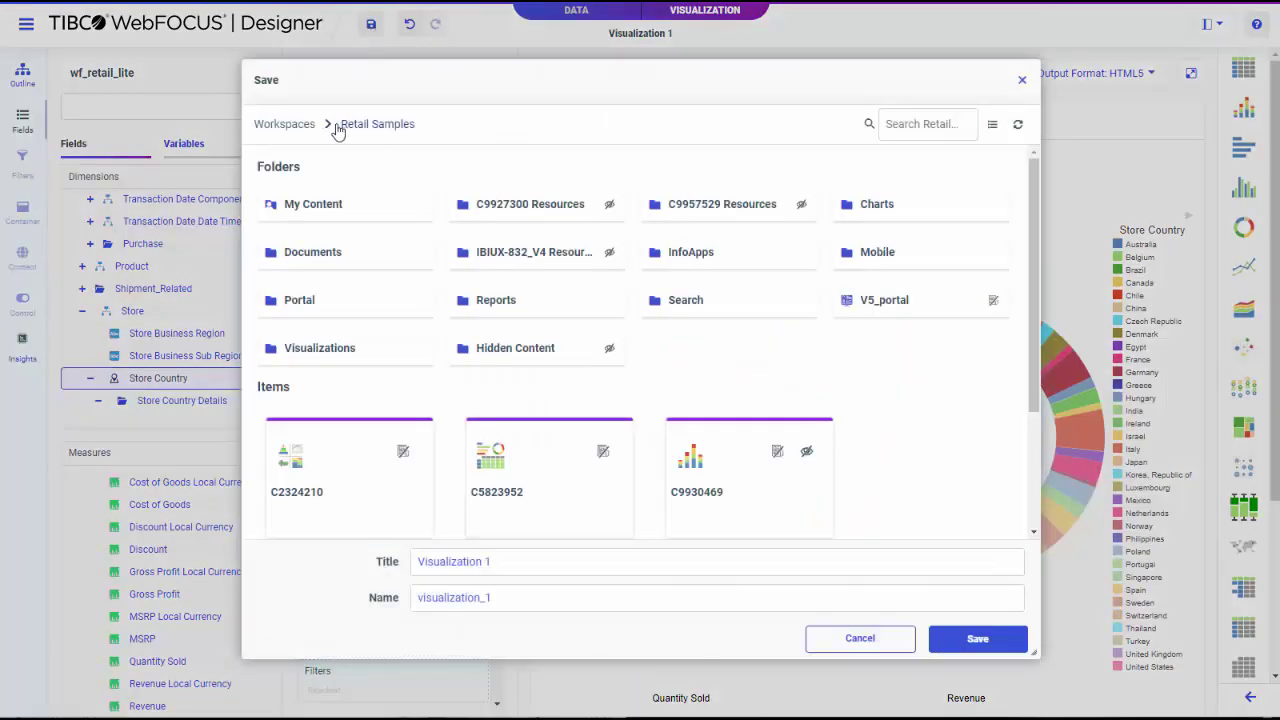
left_click(330, 128)
scroll(577, 516, "down", 5)
scroll(577, 516, "down", 10)
scroll(577, 516, "down", 5)
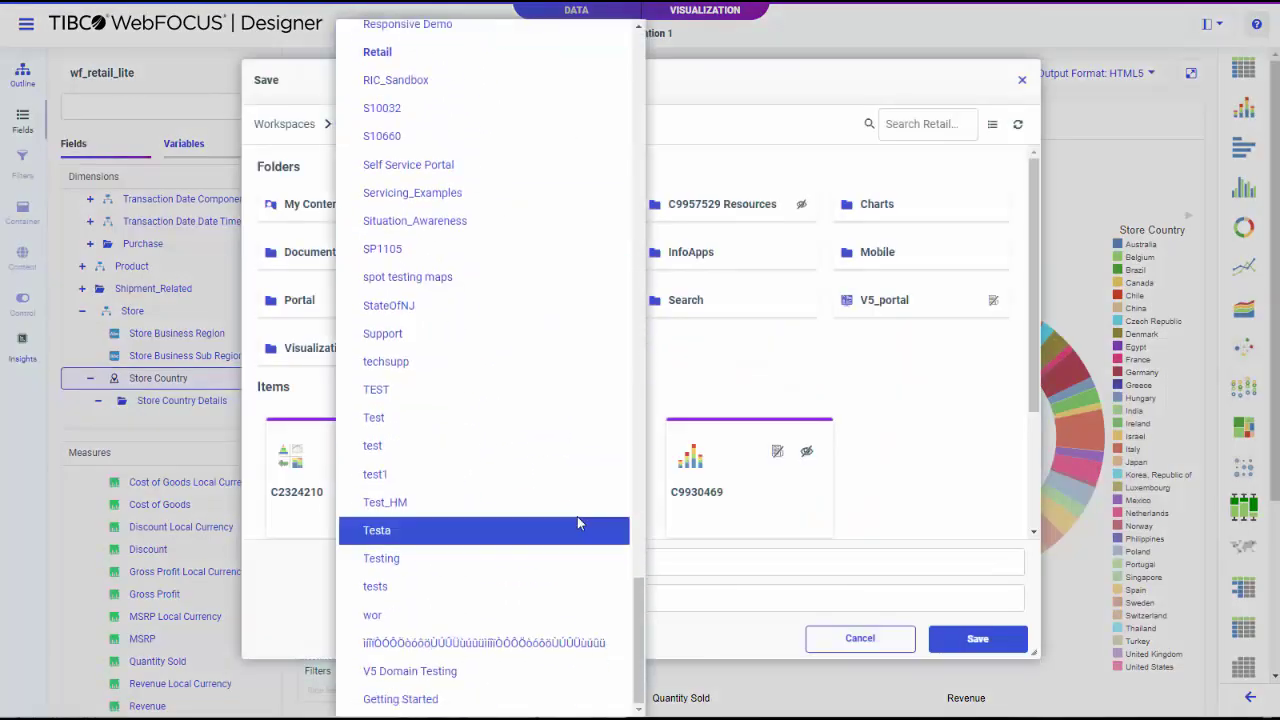
left_click(555, 55)
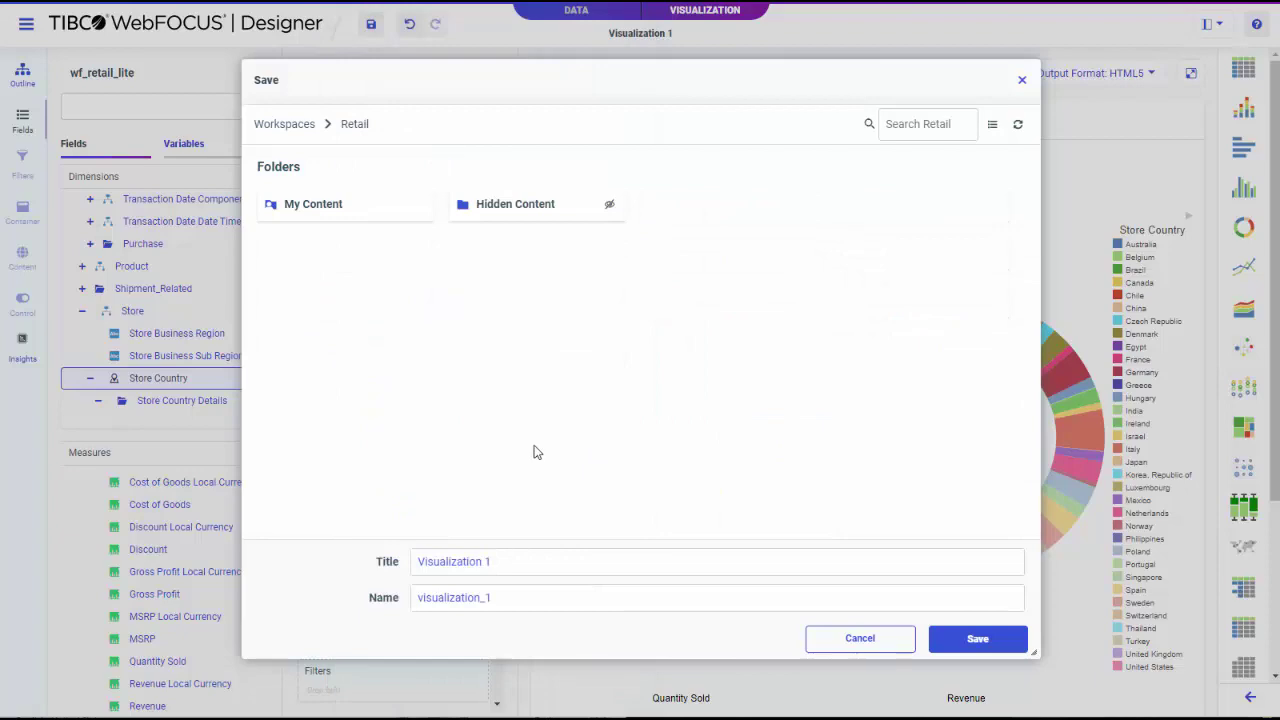
triple_click(511, 553)
type("Revenue by")
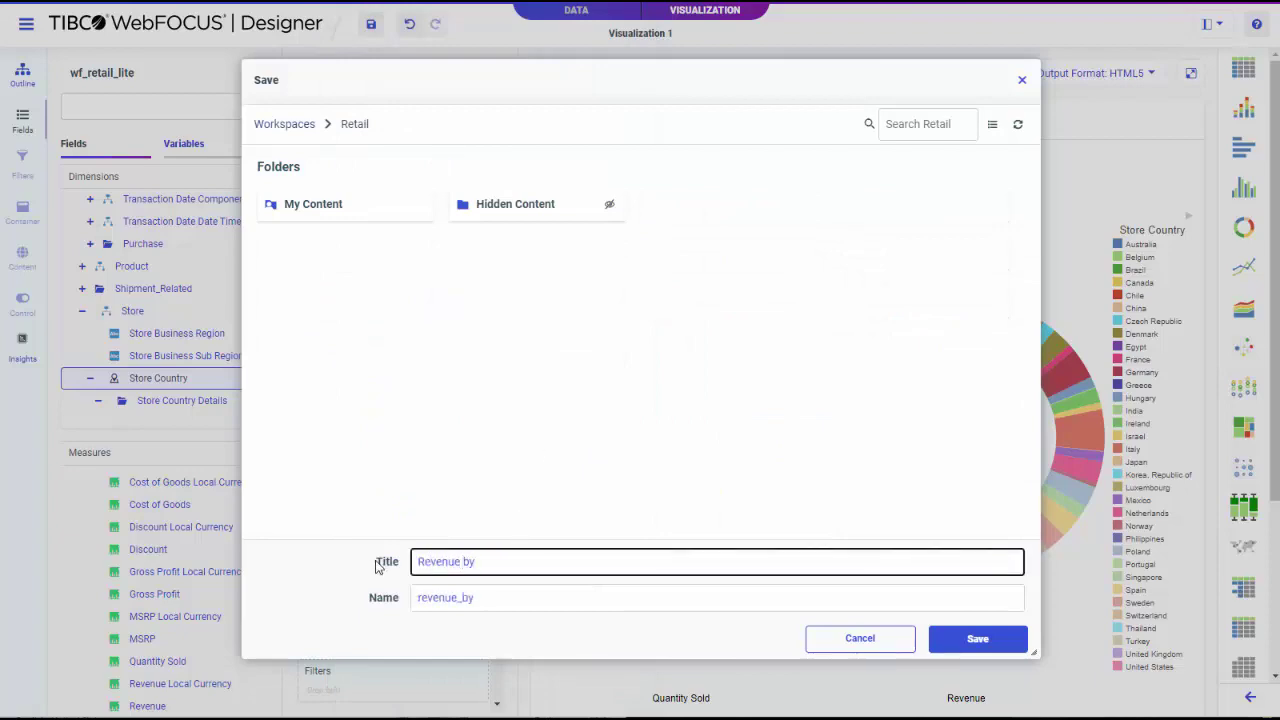
type(" Country")
left_click(975, 643)
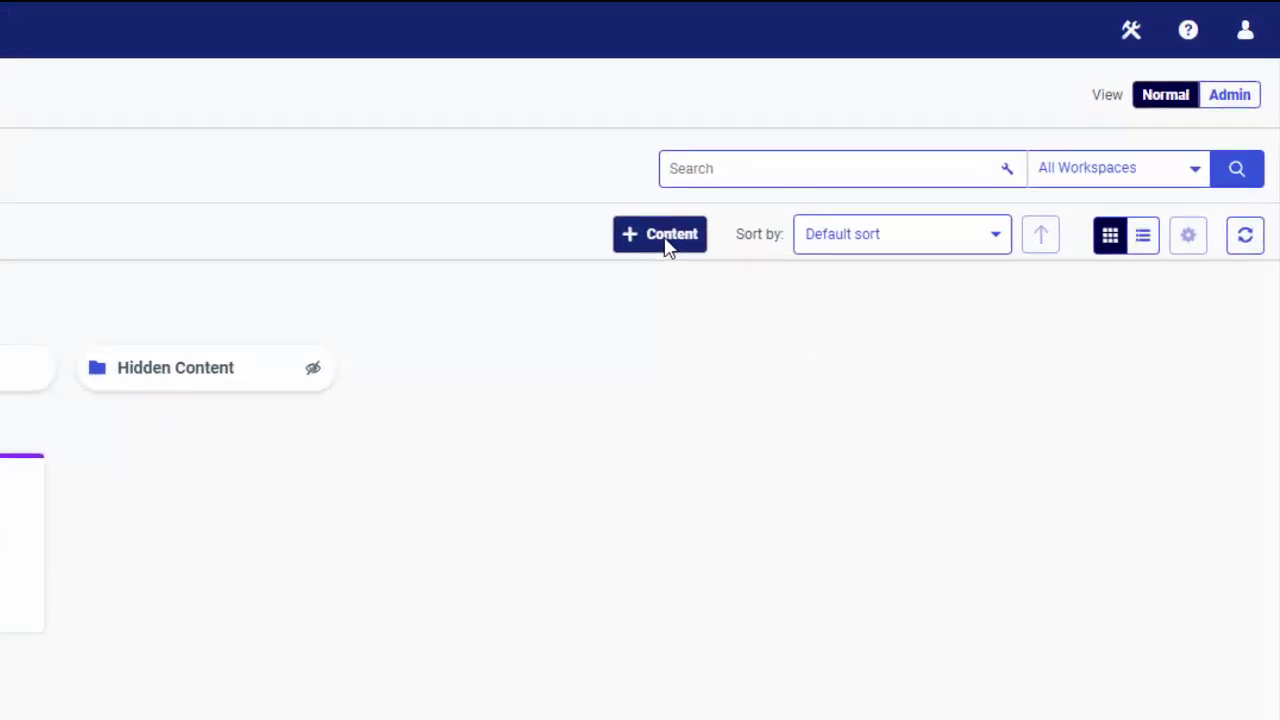
Open the + Content menu to reveal the Portal application option
left_click(866, 162)
mouse_move(694, 319)
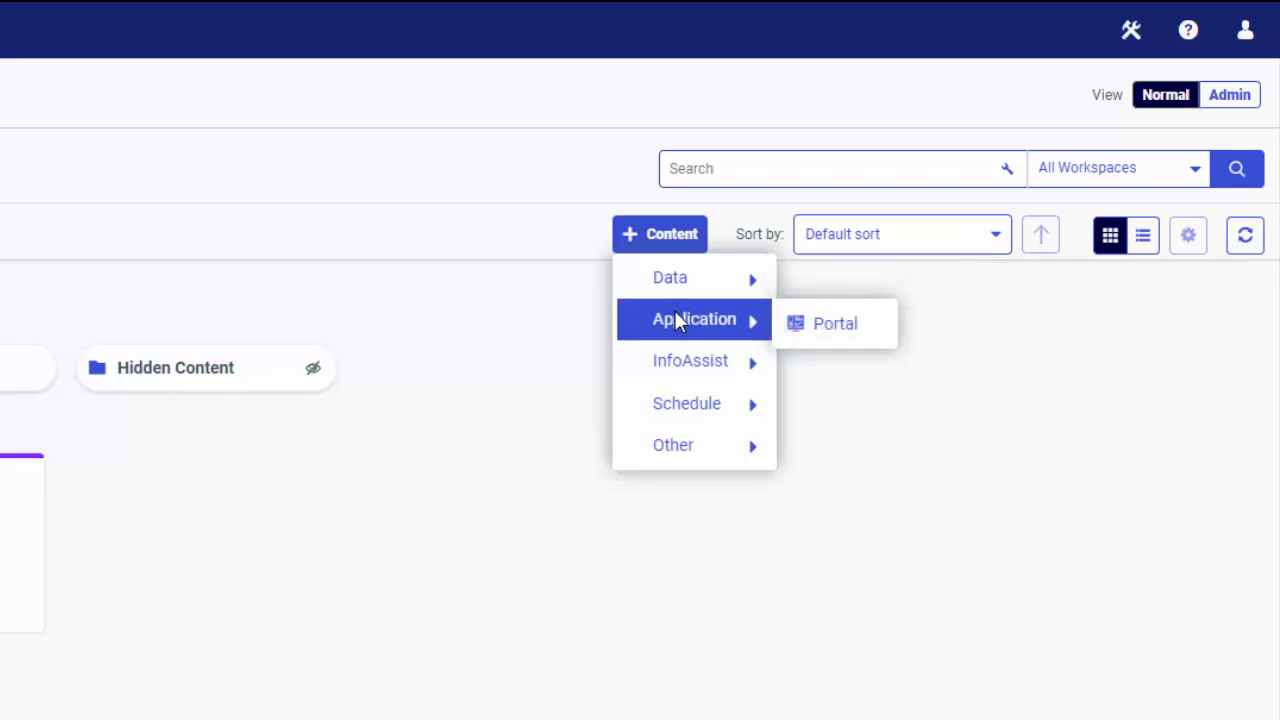
Create 'Retail Portal' with Create My Pages on and no Administration, Tools or Preferences
left_click(850, 330)
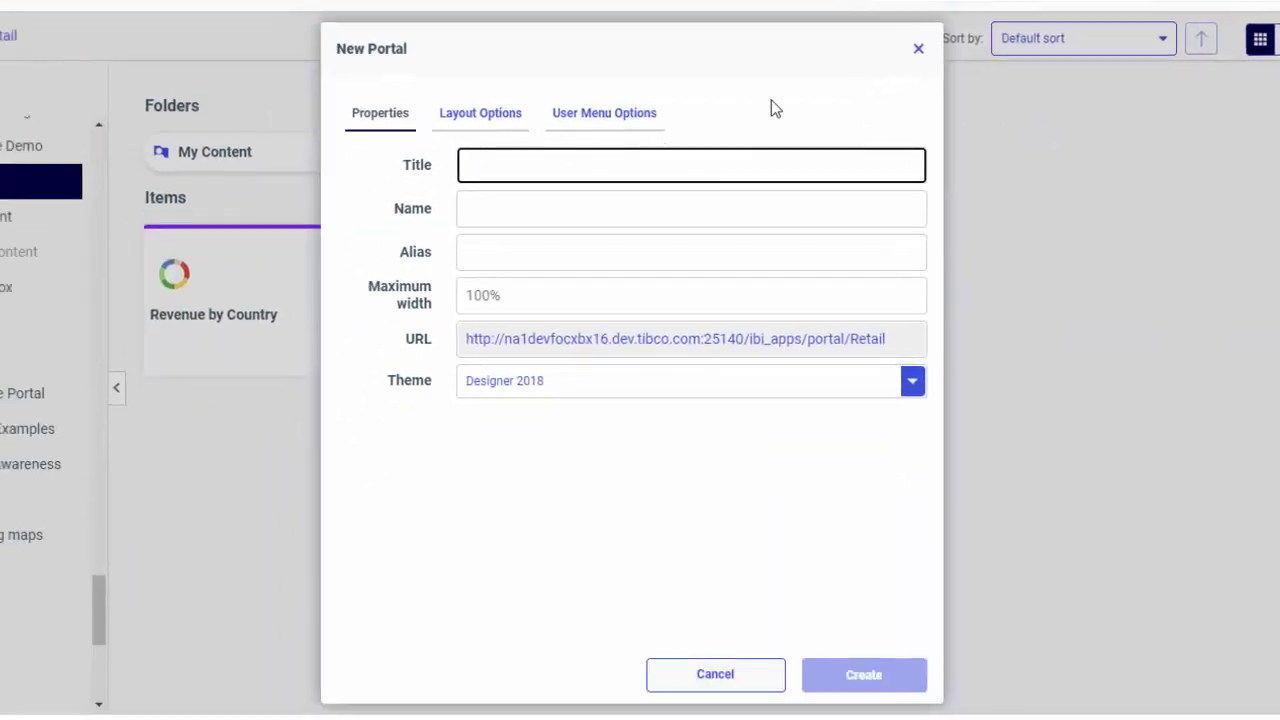
type("Retail P")
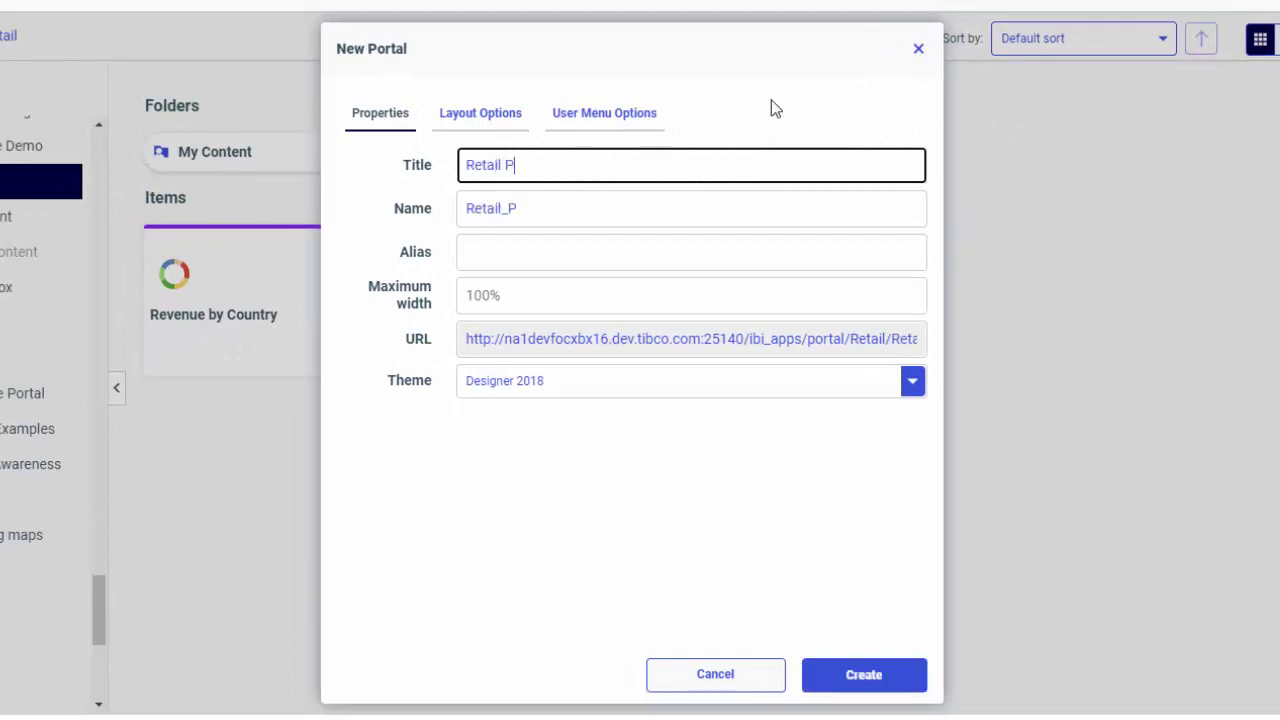
type("ortal")
left_click(494, 115)
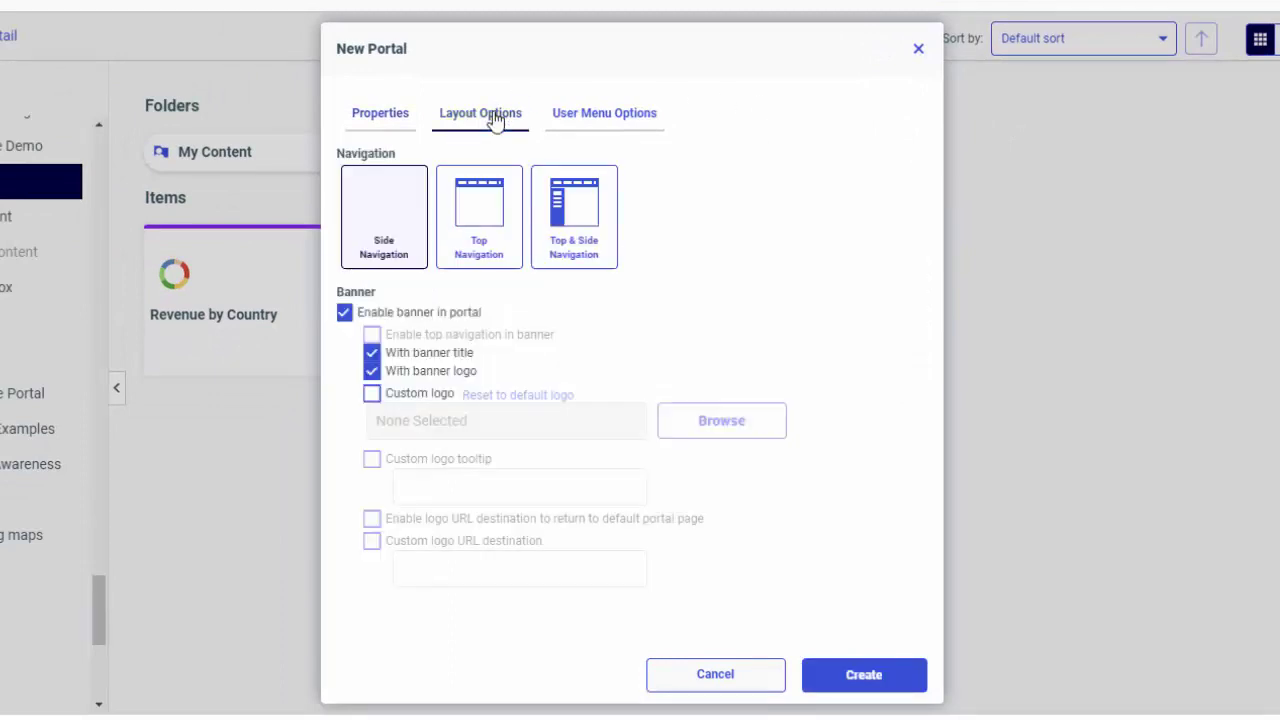
left_click(612, 120)
left_click(348, 168)
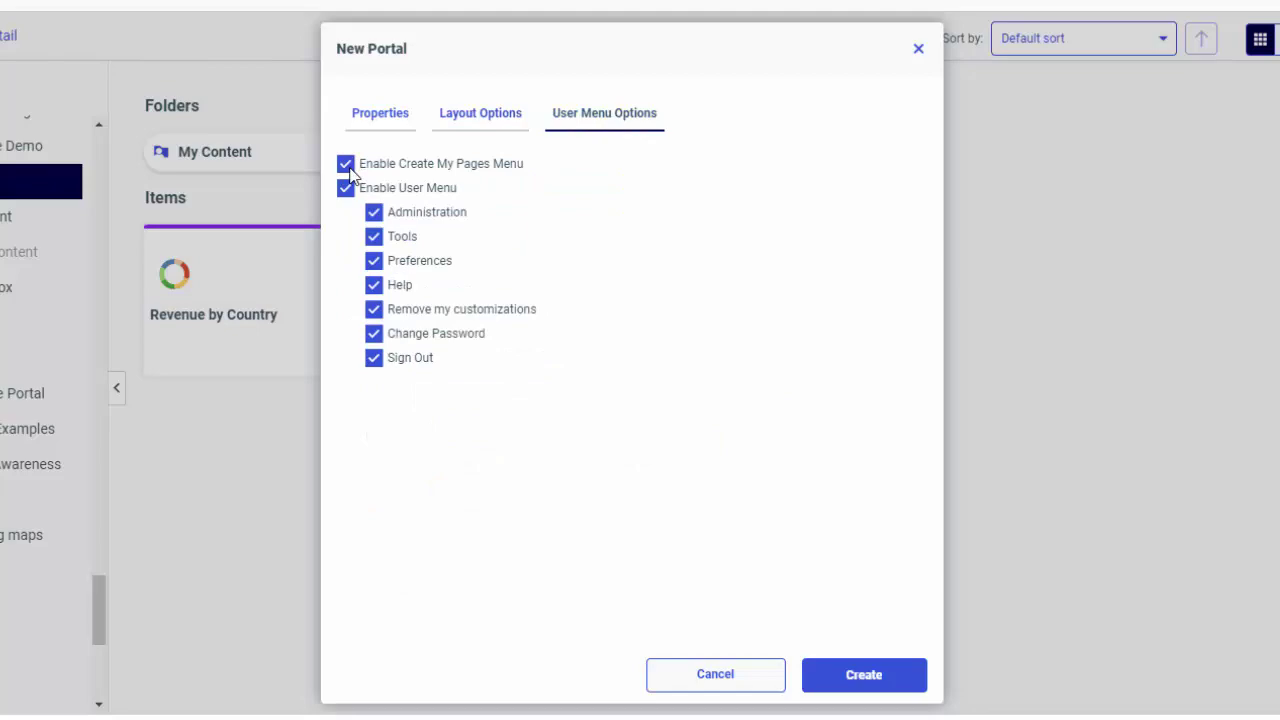
left_click(374, 212)
left_click(374, 236)
left_click(374, 260)
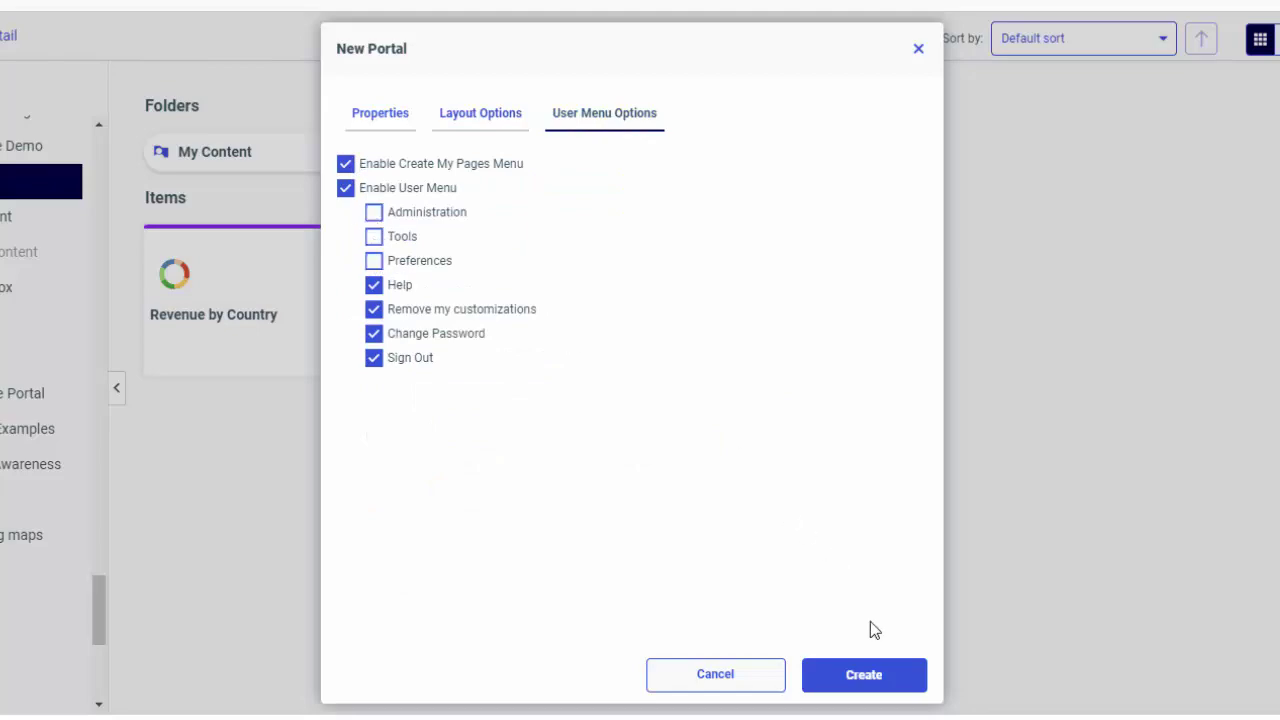
left_click(866, 678)
Publish the Retail Portal, open it, and bring up the Start Something New menu
right_click(558, 242)
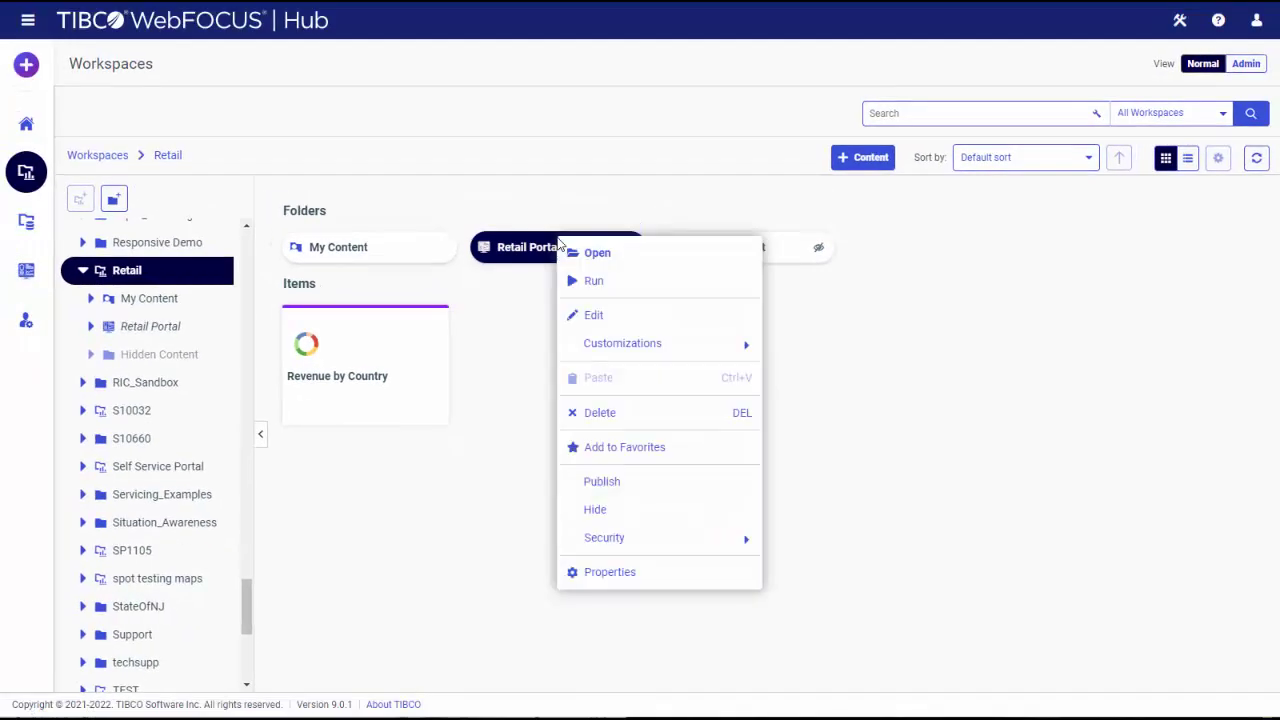
left_click(640, 508)
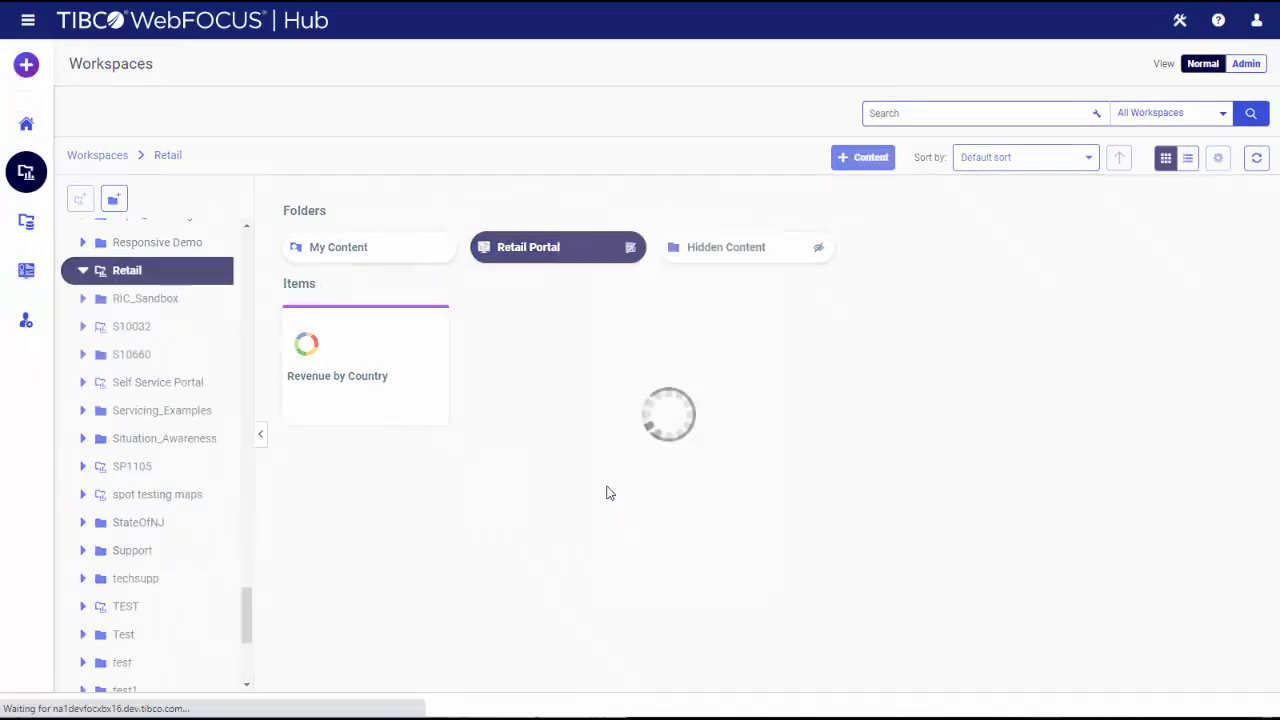
double_click(586, 252)
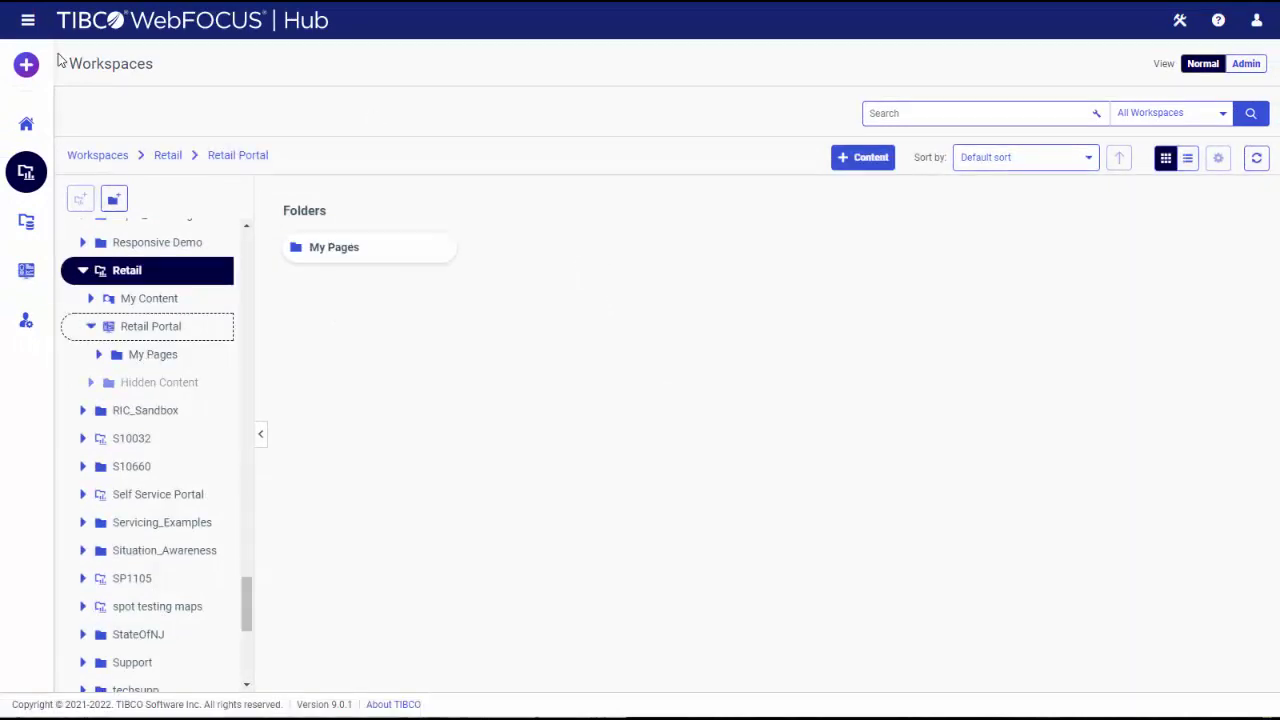
left_click(27, 65)
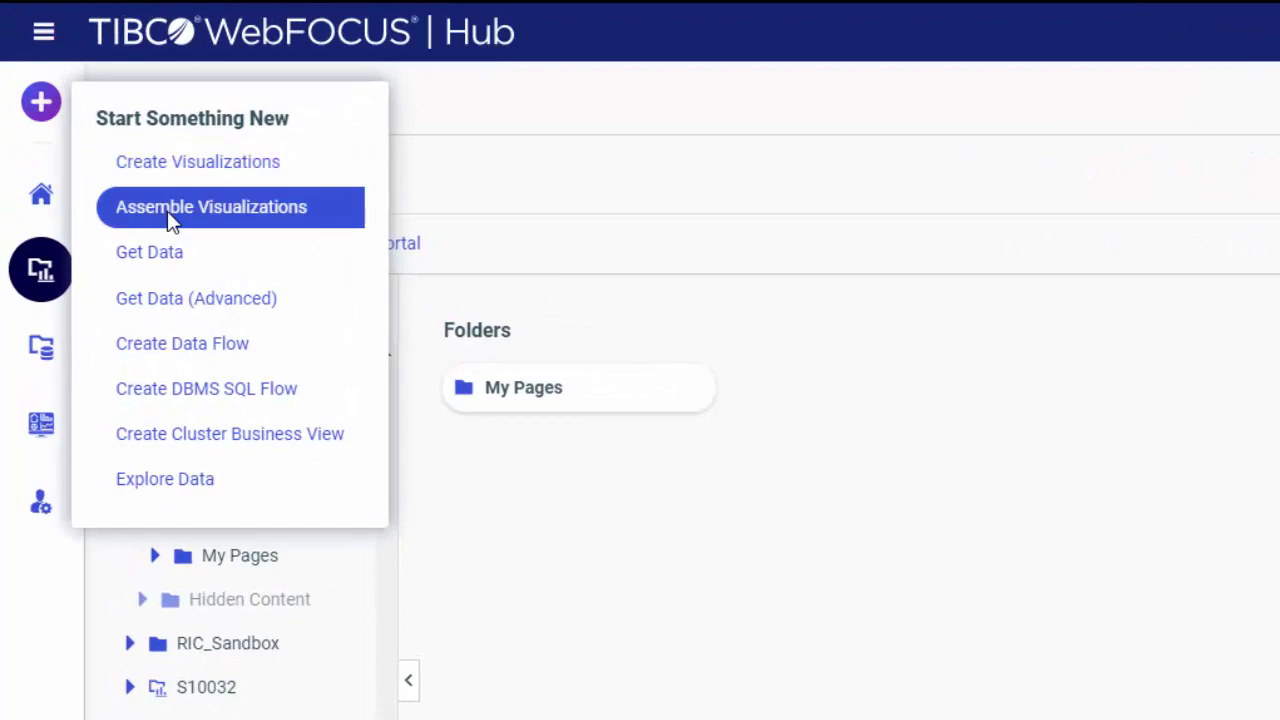
Assemble a templated page with the heading hidden and the Revenue by Country chart placed
left_click(170, 218)
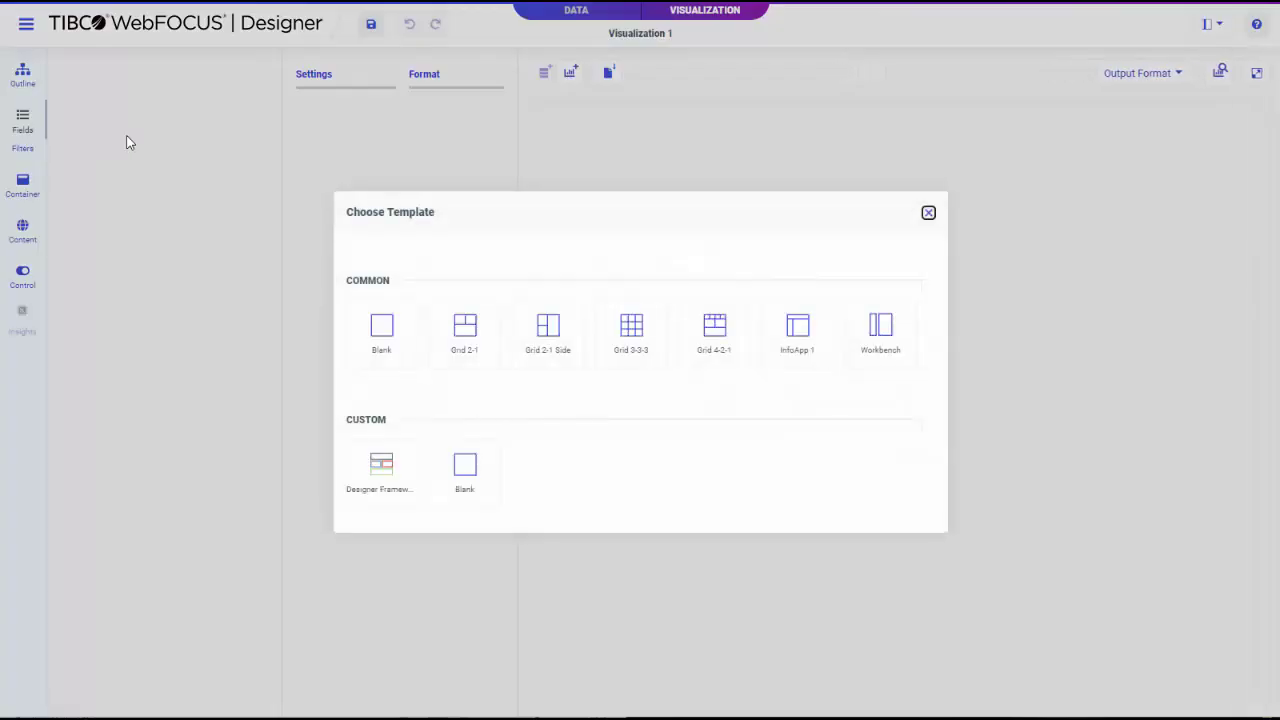
left_click(381, 335)
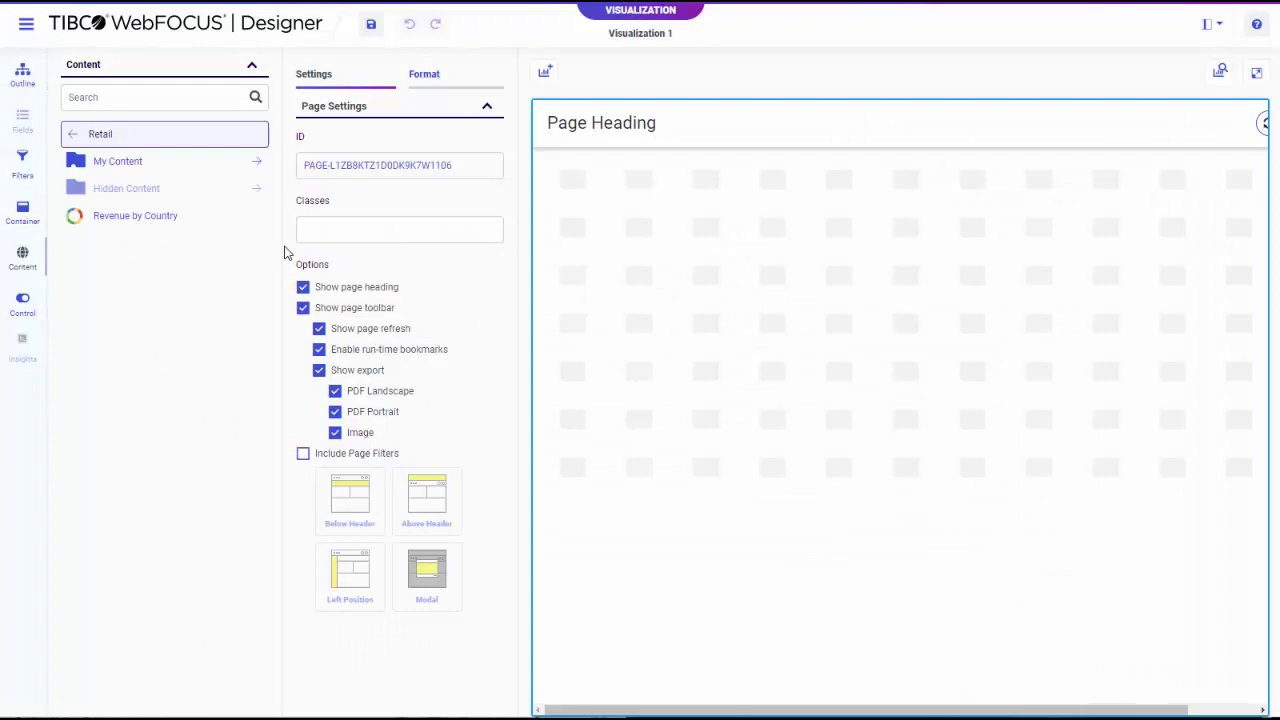
left_click(343, 289)
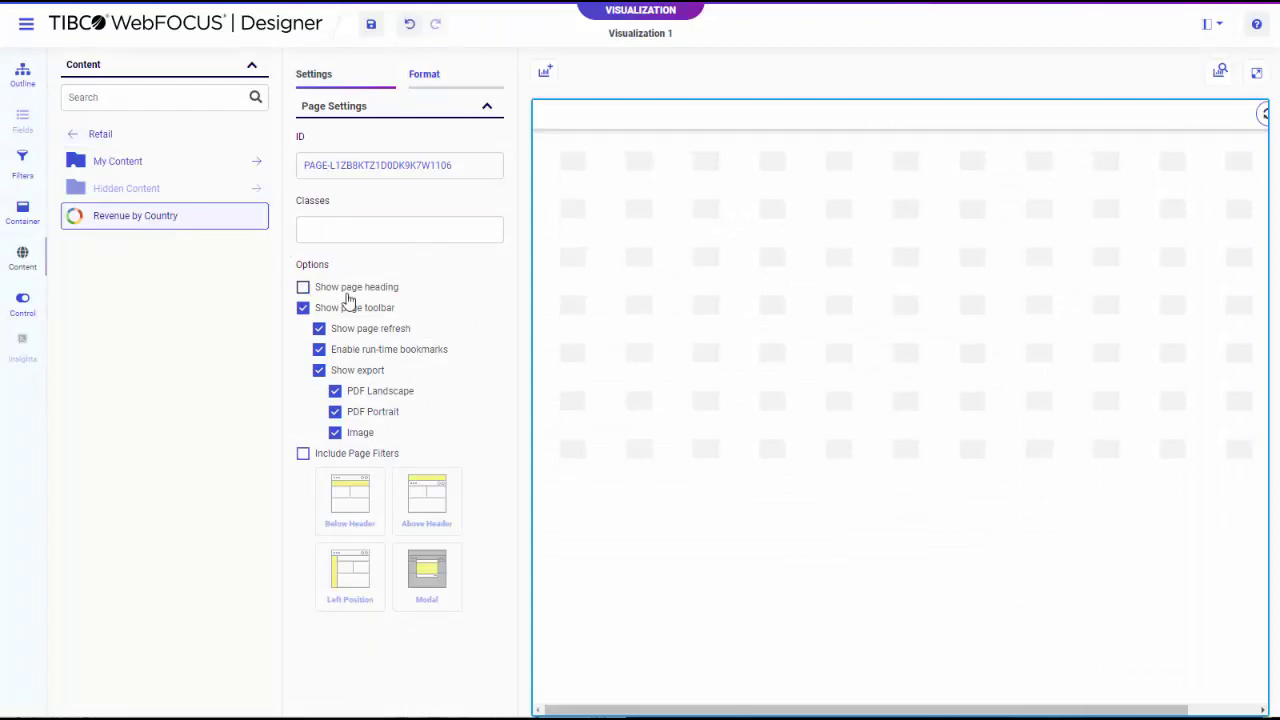
mouse_move(178, 223)
left_mouse_down()
mouse_move(587, 293)
mouse_move(563, 289)
left_mouse_up()
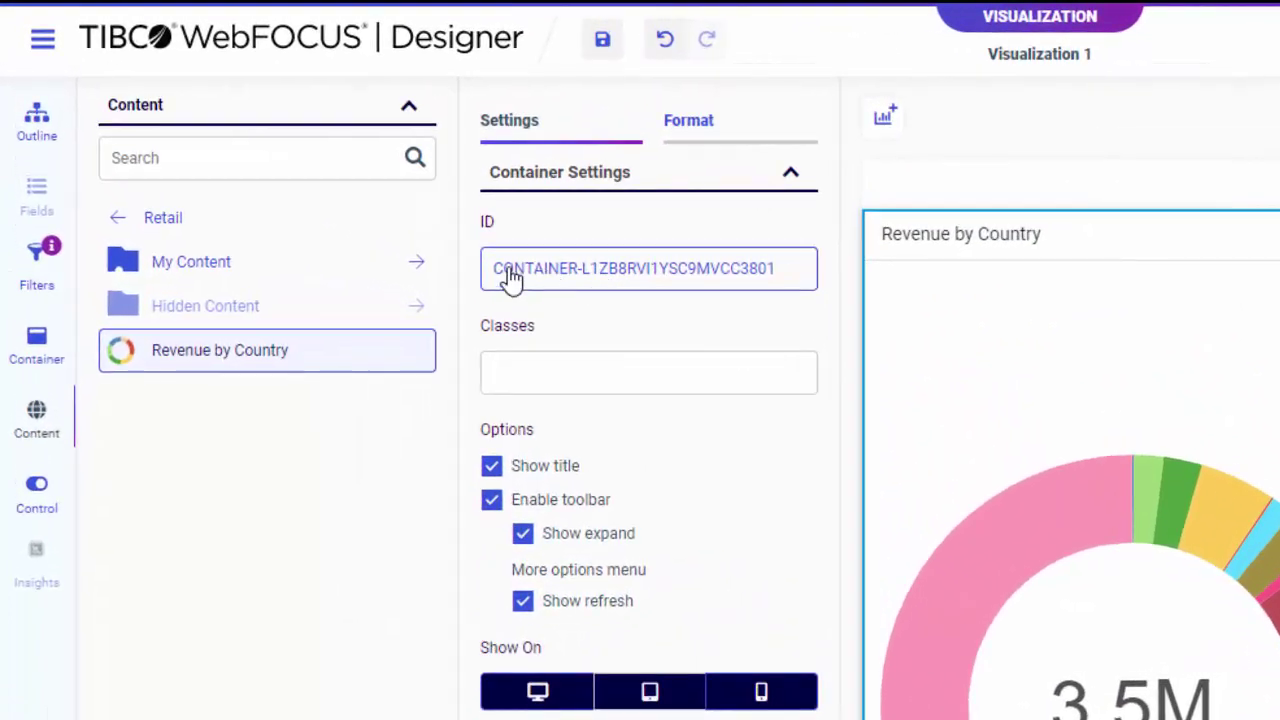
Add a Store Country filter to the page and title it 'Target Page' for saving
left_click(45, 277)
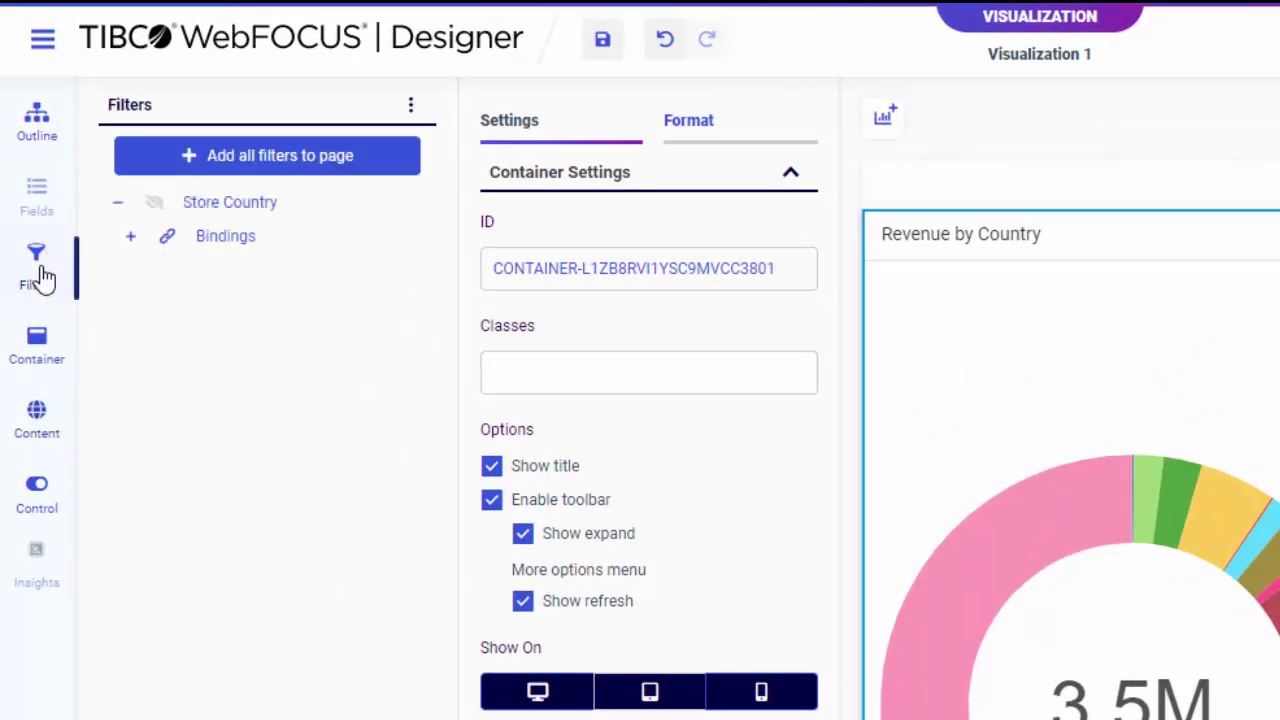
left_click(300, 175)
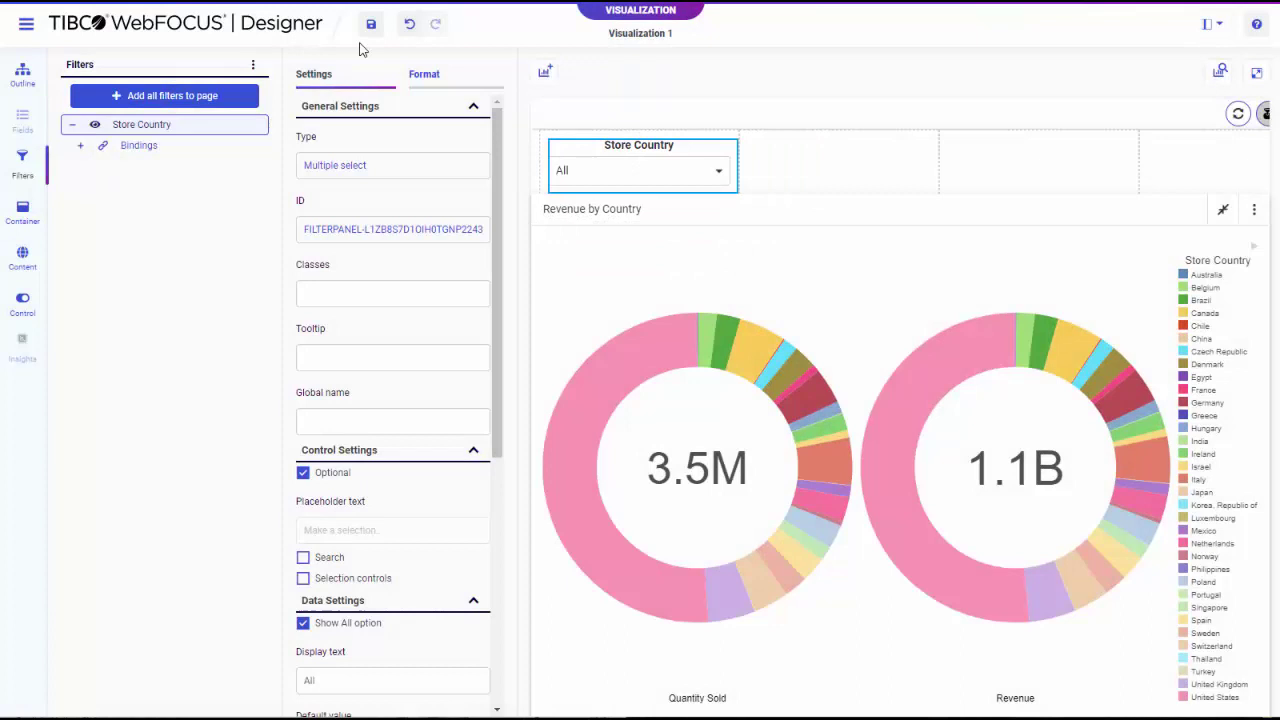
left_click(373, 25)
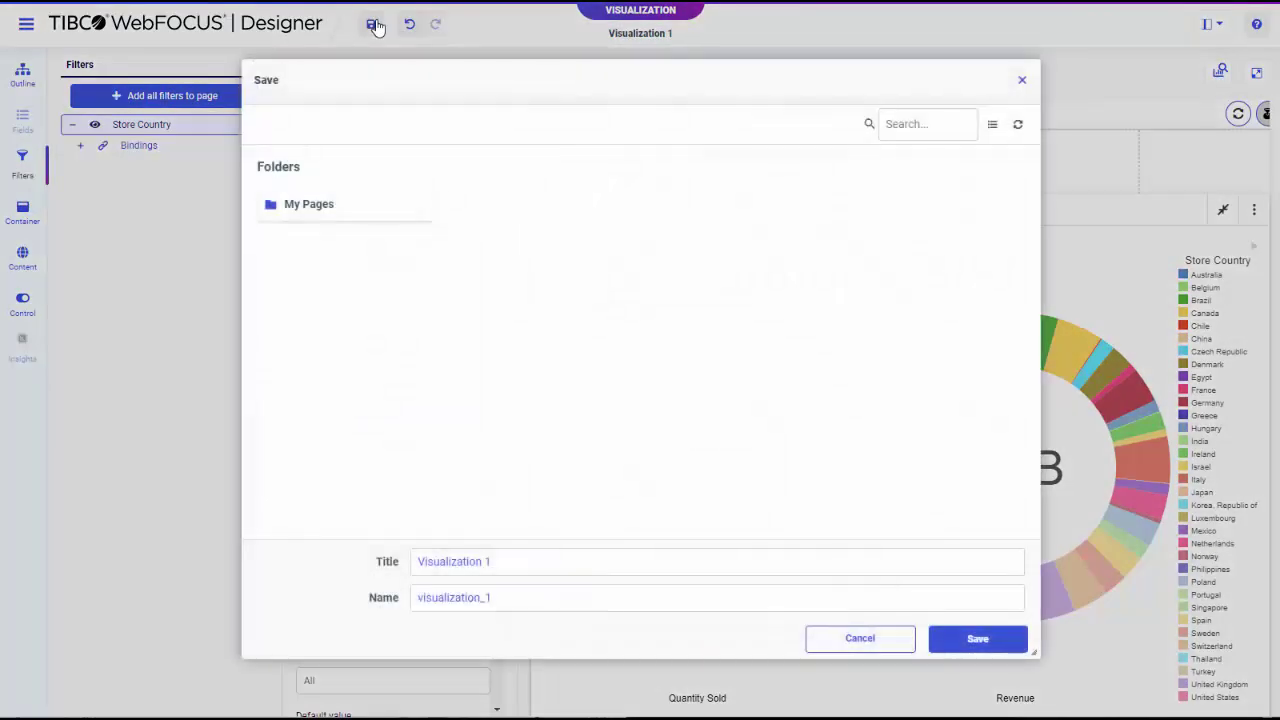
left_click(517, 562)
left_click_drag(517, 562, 405, 560)
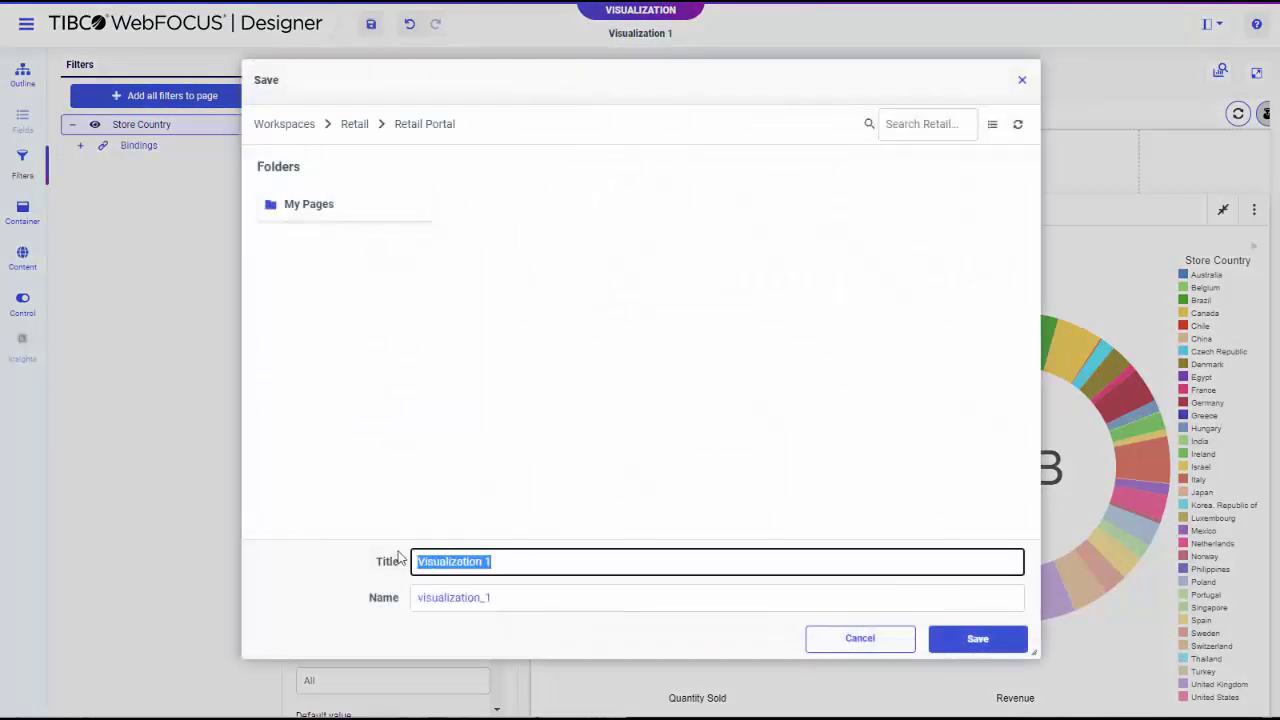
type("Target Page")
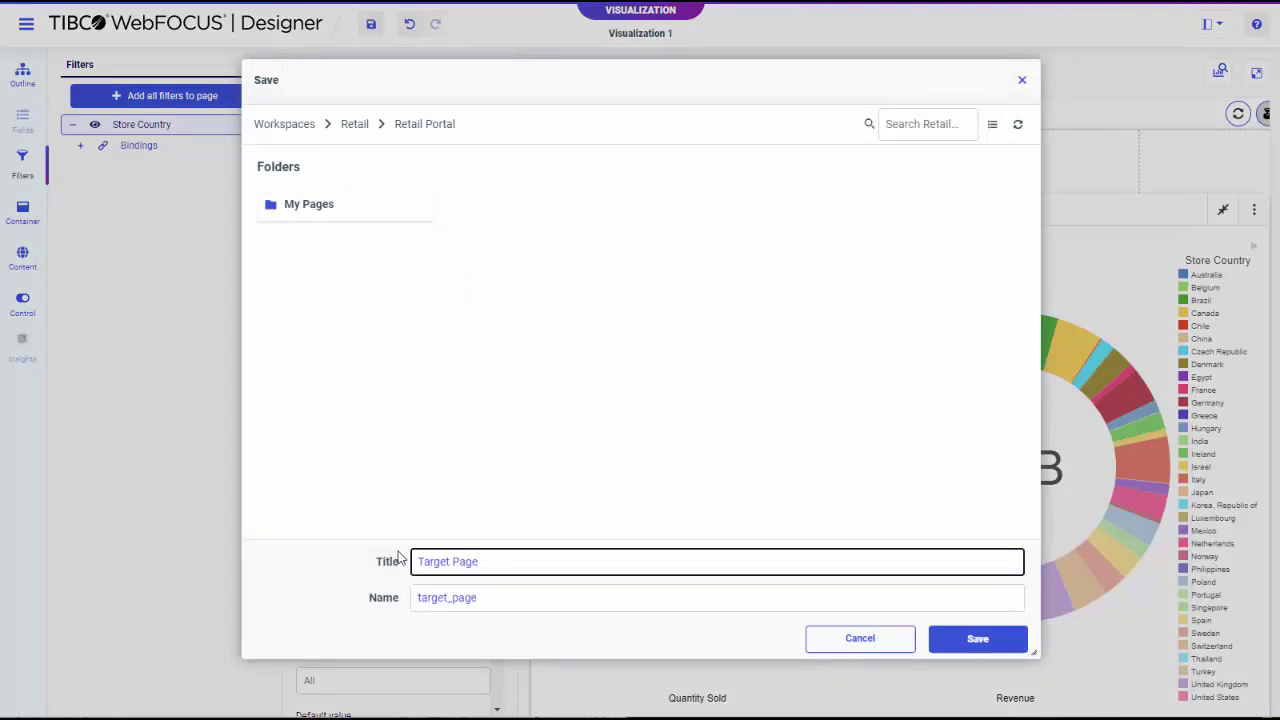
Save Target Page and begin a new visualization
left_click(978, 642)
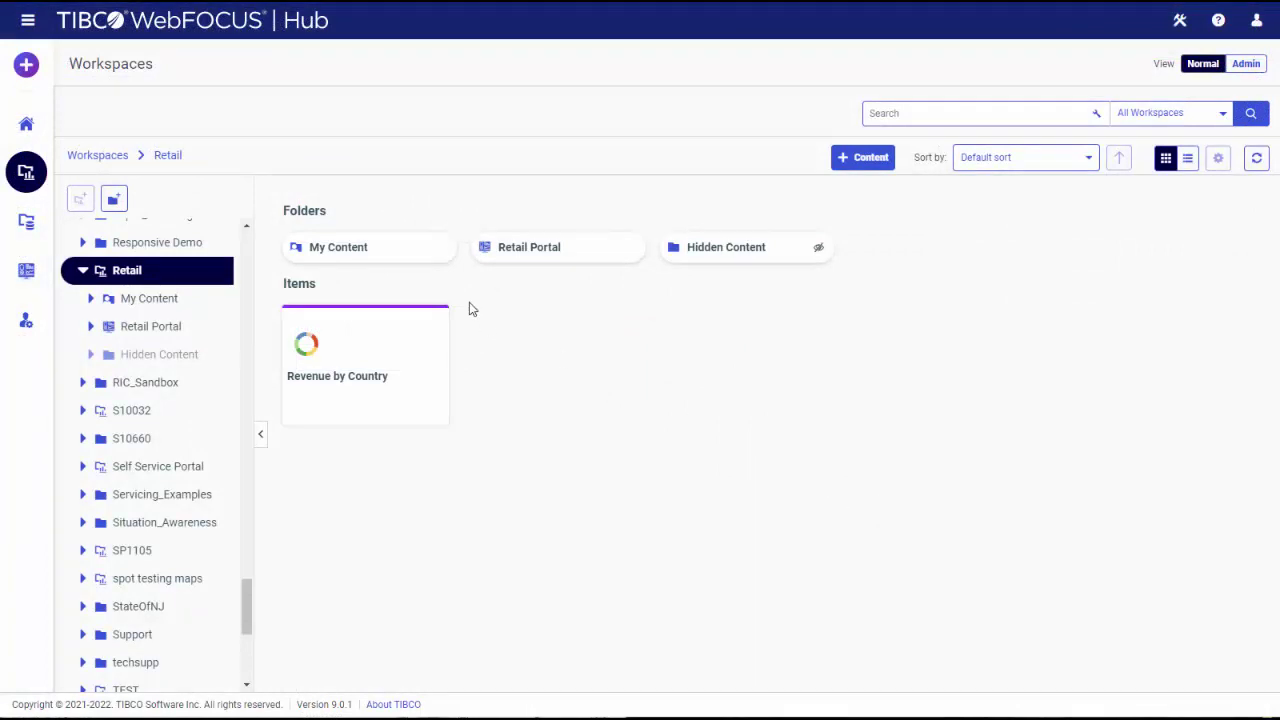
left_click(27, 68)
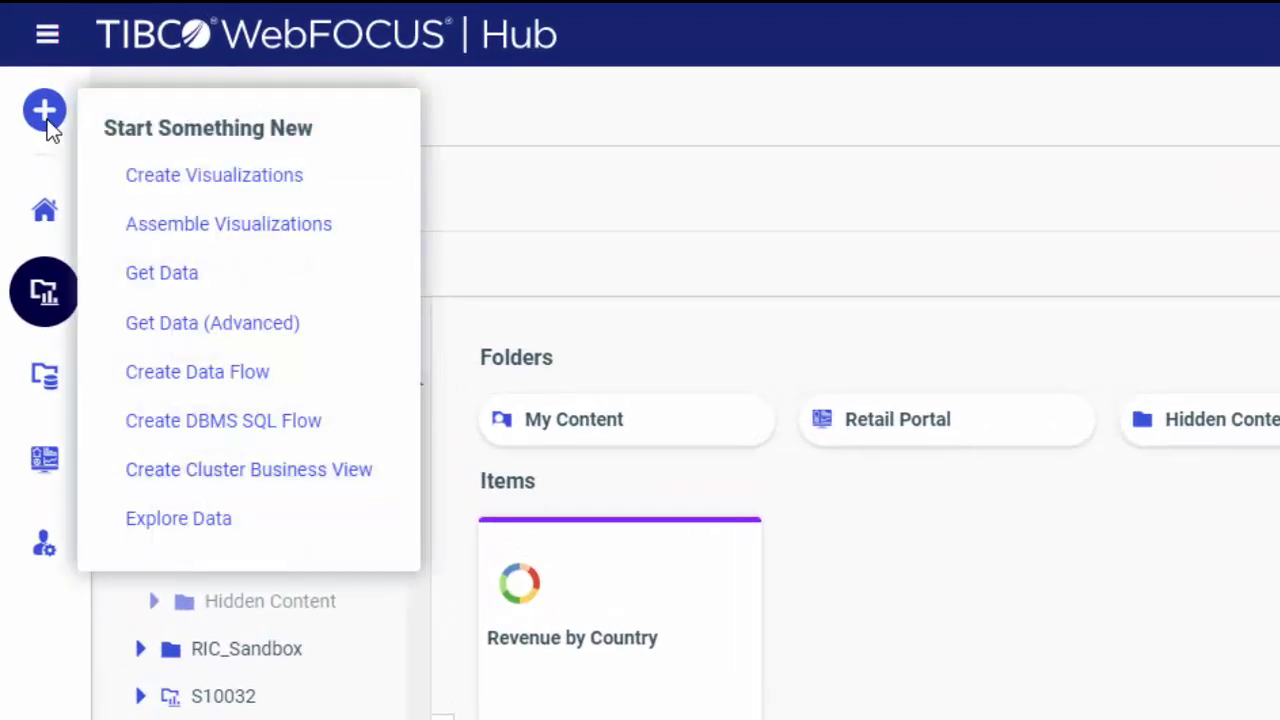
left_click(203, 195)
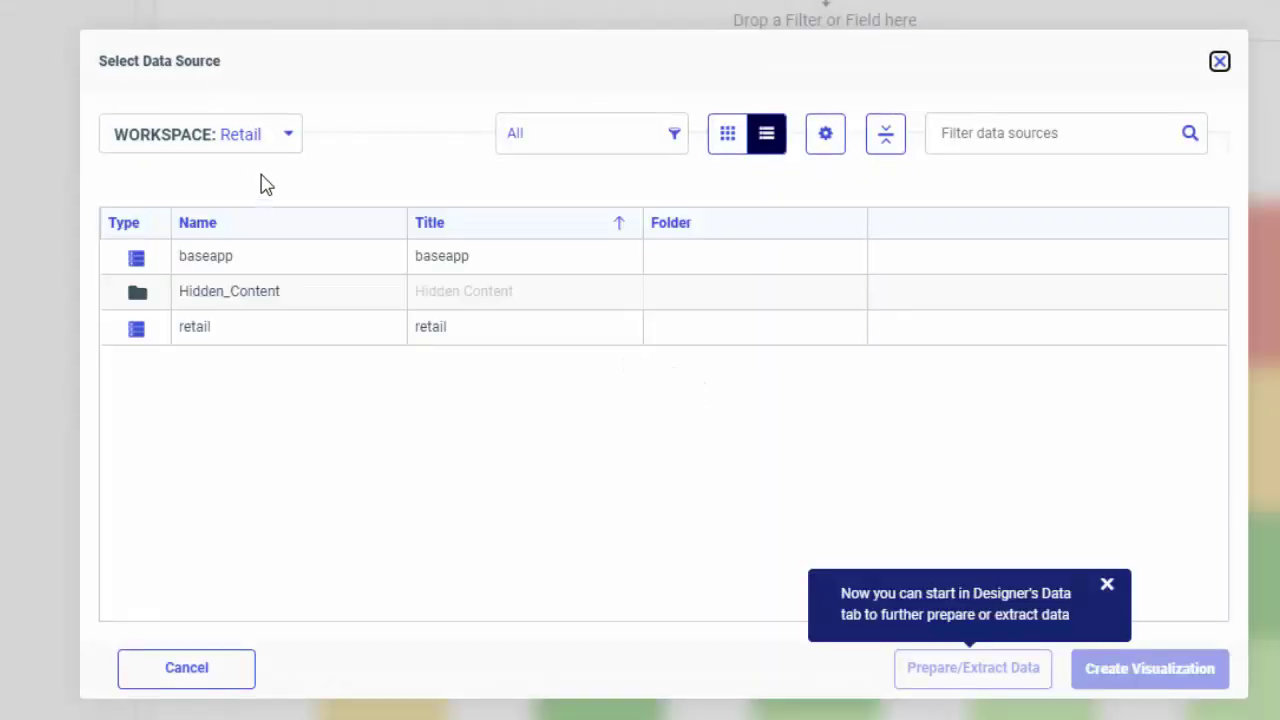
Use wf_retail_lite from the retail_samples folder of the Retail Samples workspace as the data source
left_click(289, 131)
scroll(320, 451, "down", 10)
scroll(306, 455, "down", 10)
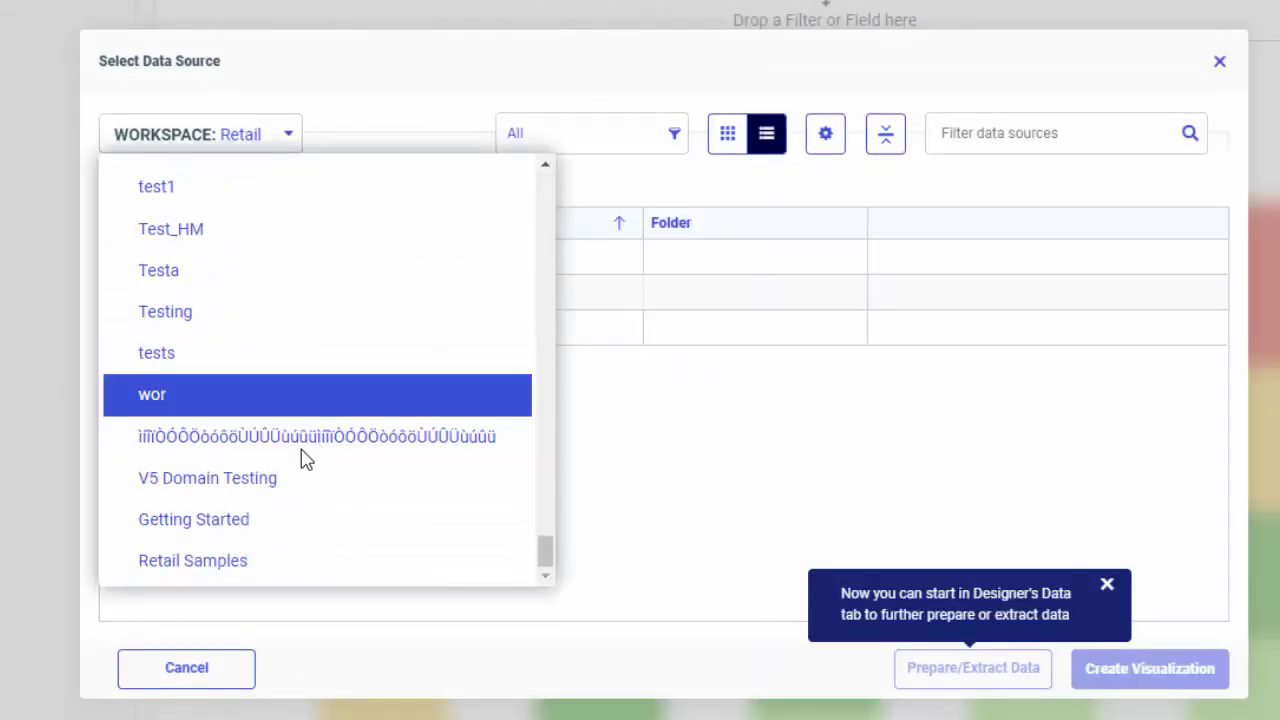
left_click(283, 562)
scroll(283, 570, "down", 2)
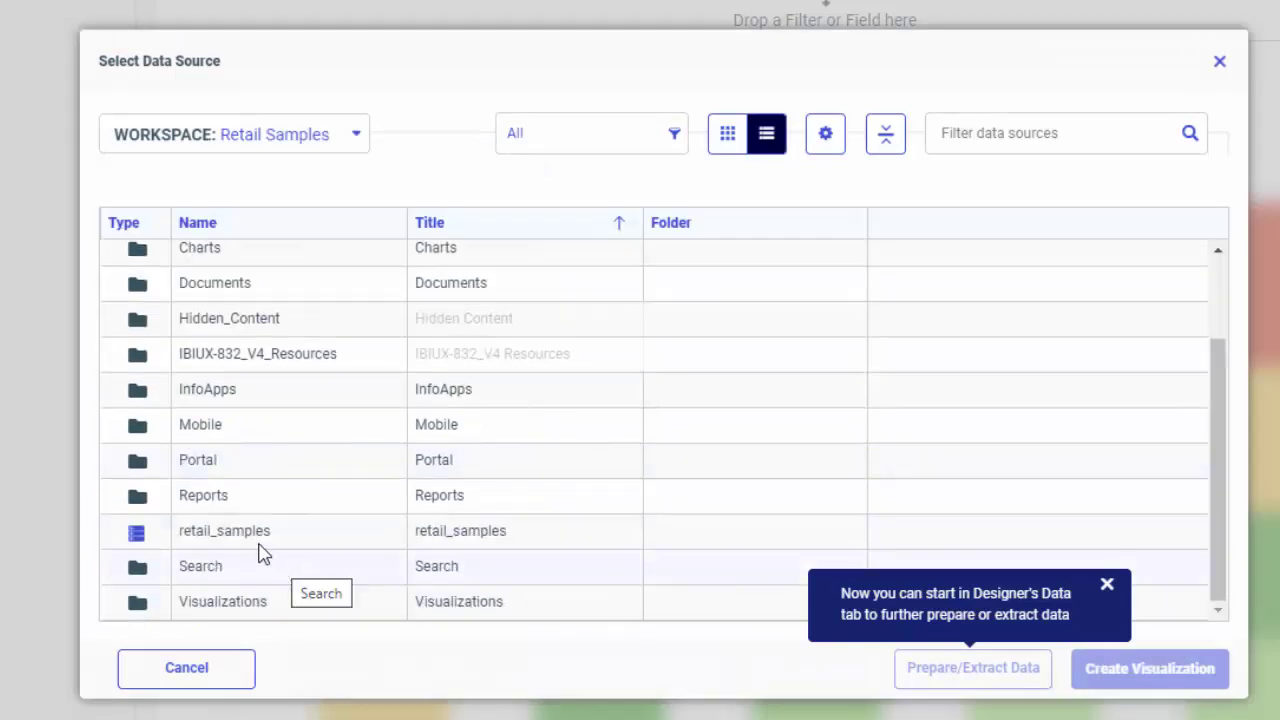
double_click(263, 543)
double_click(290, 482)
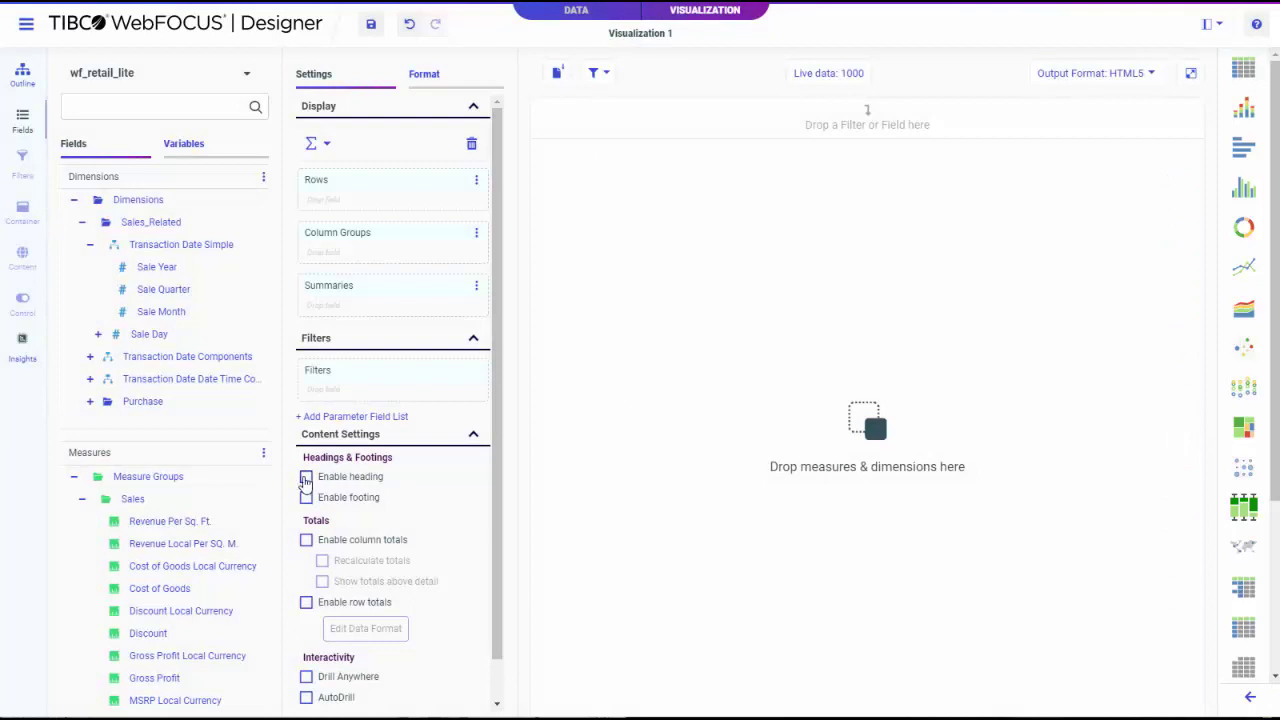
Add Store Country, Product Category and Product Subcategory as report rows
scroll(157, 371, "down", 3)
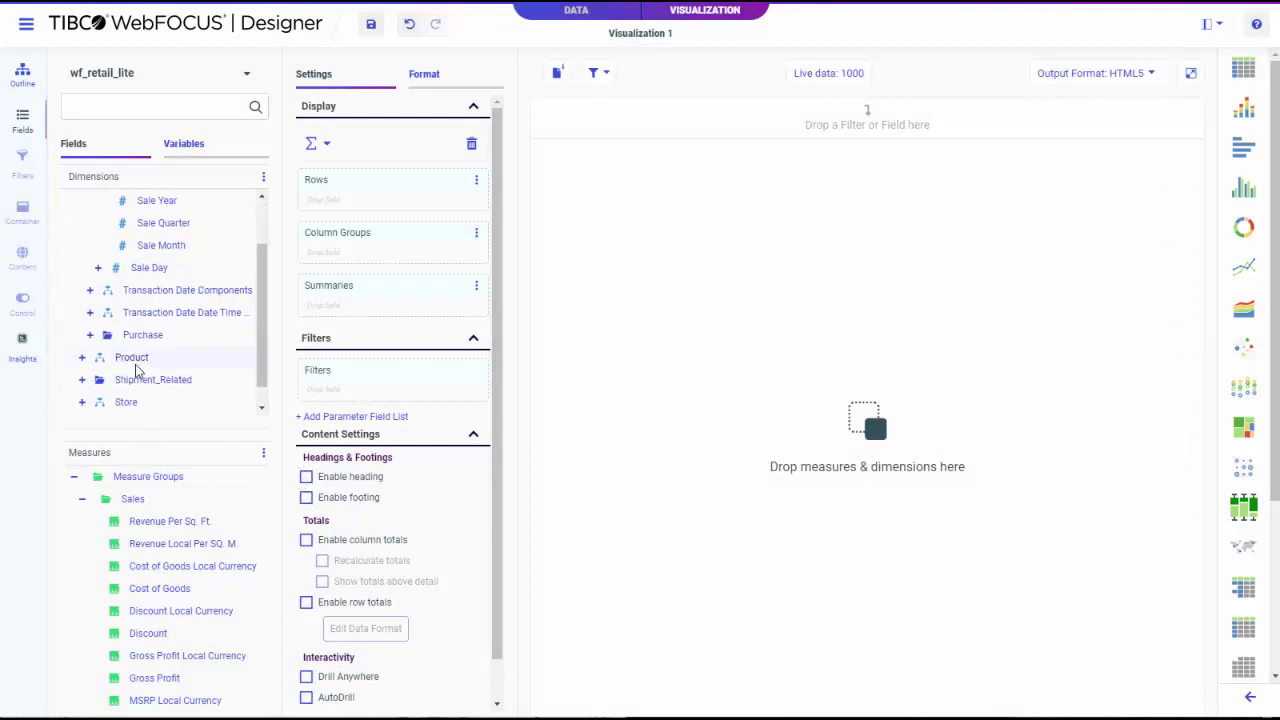
scroll(160, 397, "down", 1)
left_click(82, 381)
scroll(173, 393, "down", 3)
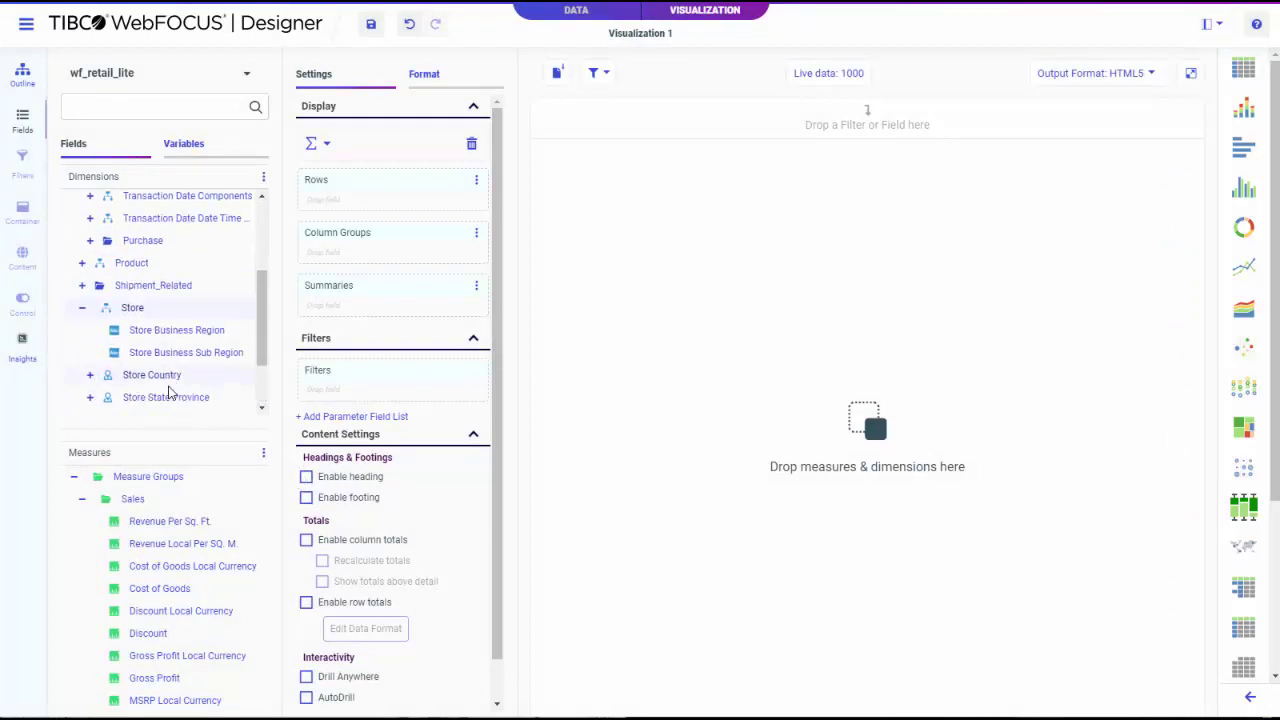
double_click(171, 377)
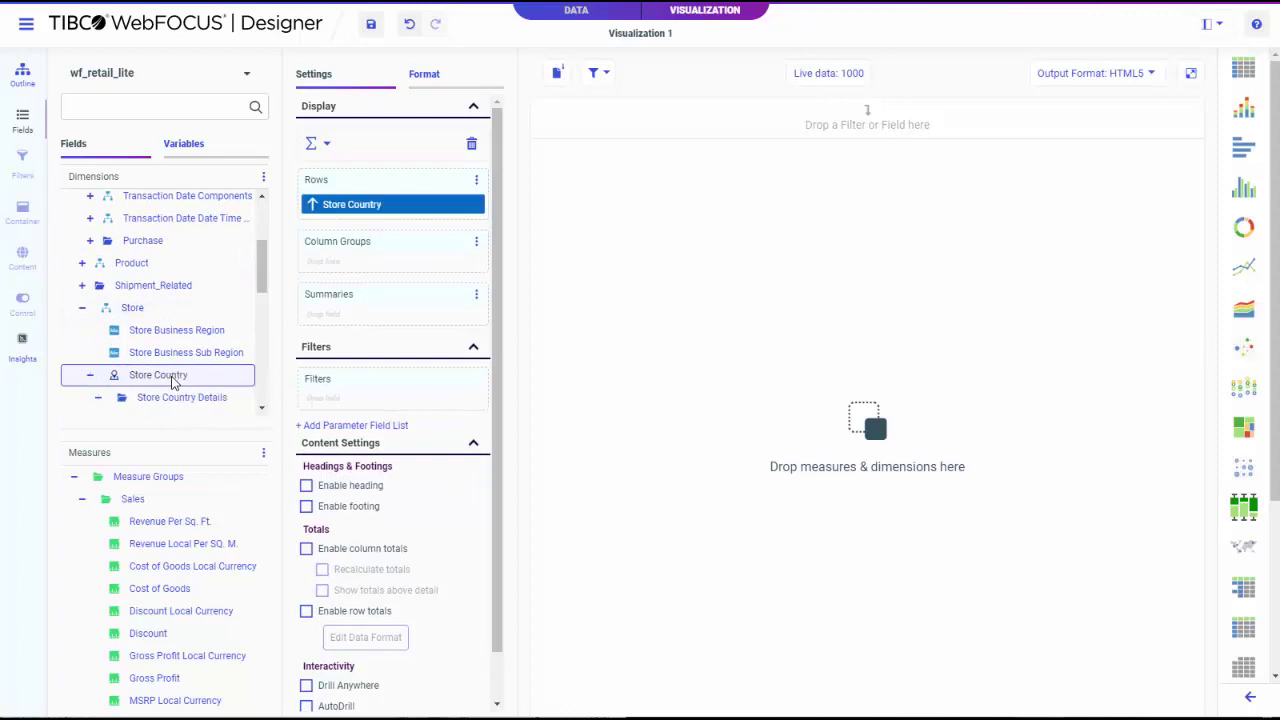
left_click(82, 262)
double_click(164, 289)
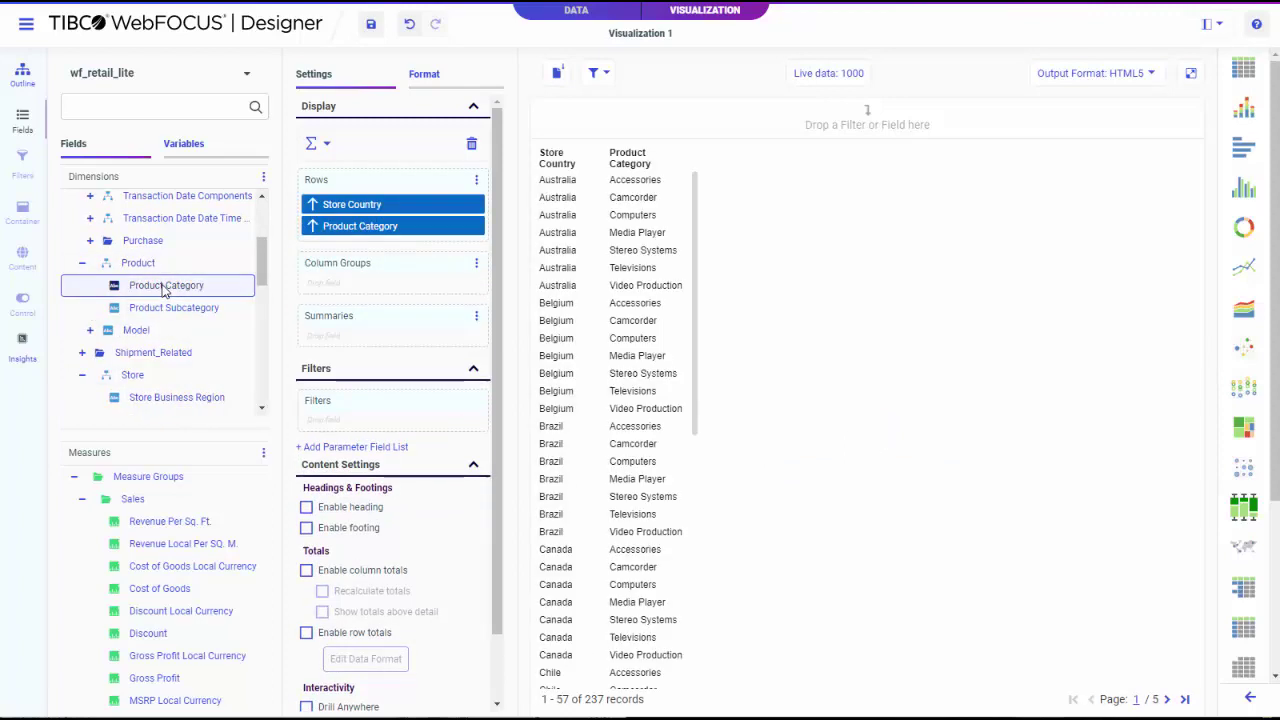
double_click(190, 310)
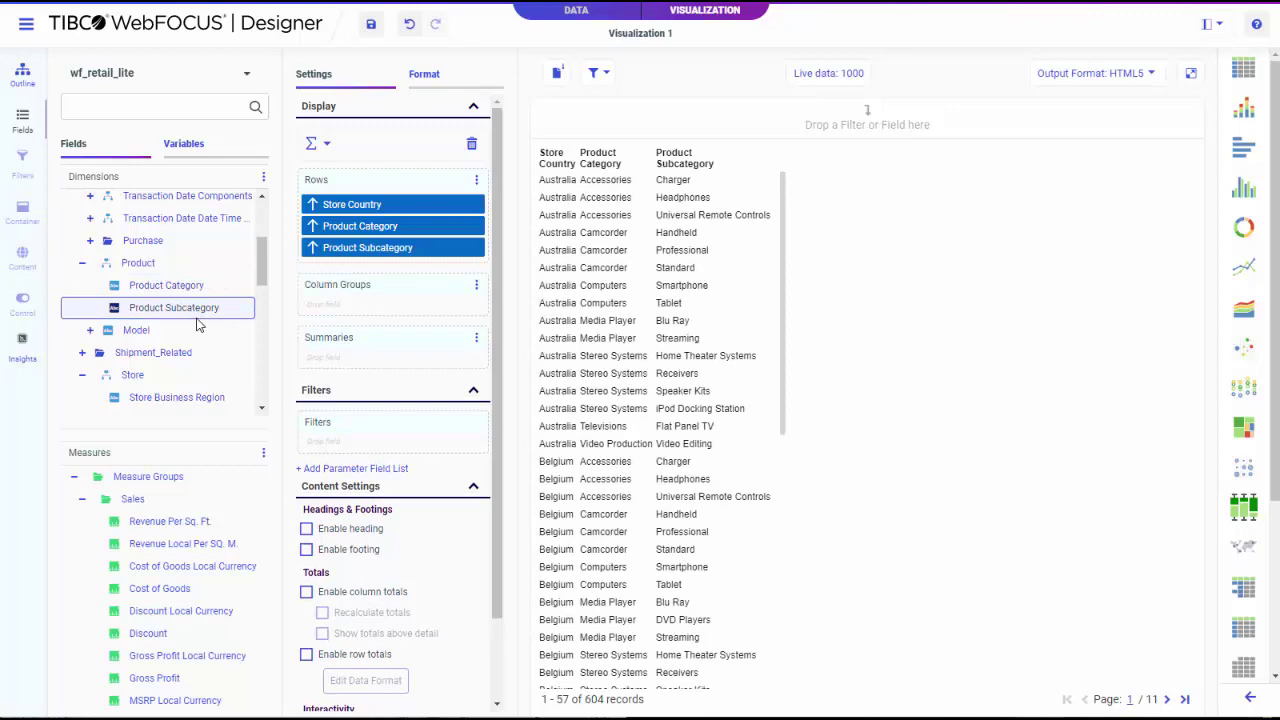
Add Cost of Goods, Discount, Quantity Sold and Revenue as summary columns
scroll(220, 570, "down", 2)
double_click(185, 498)
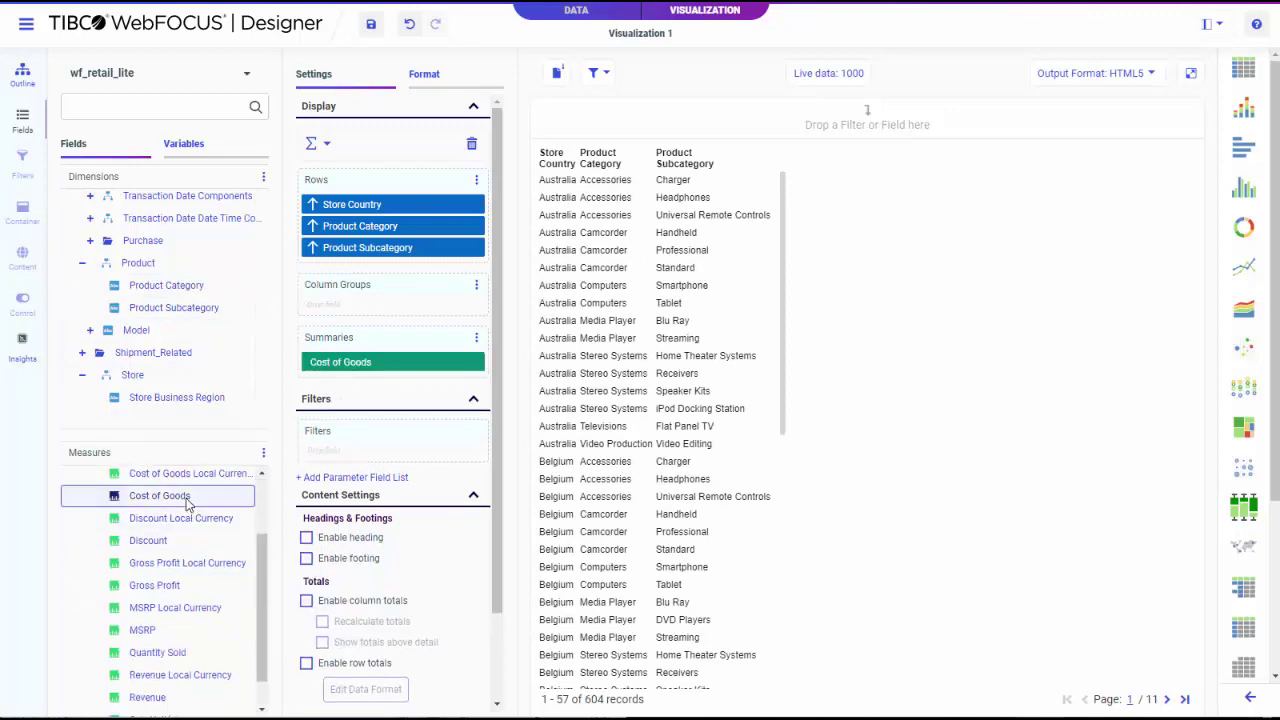
double_click(193, 541)
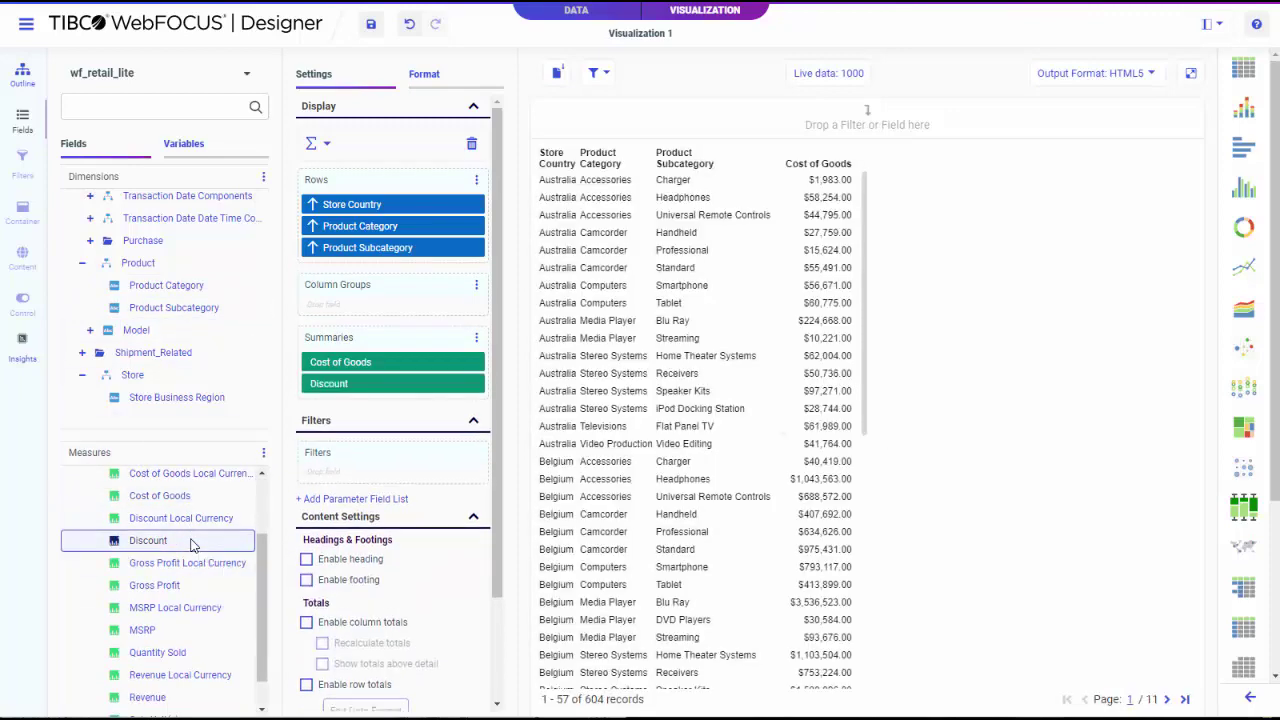
double_click(193, 653)
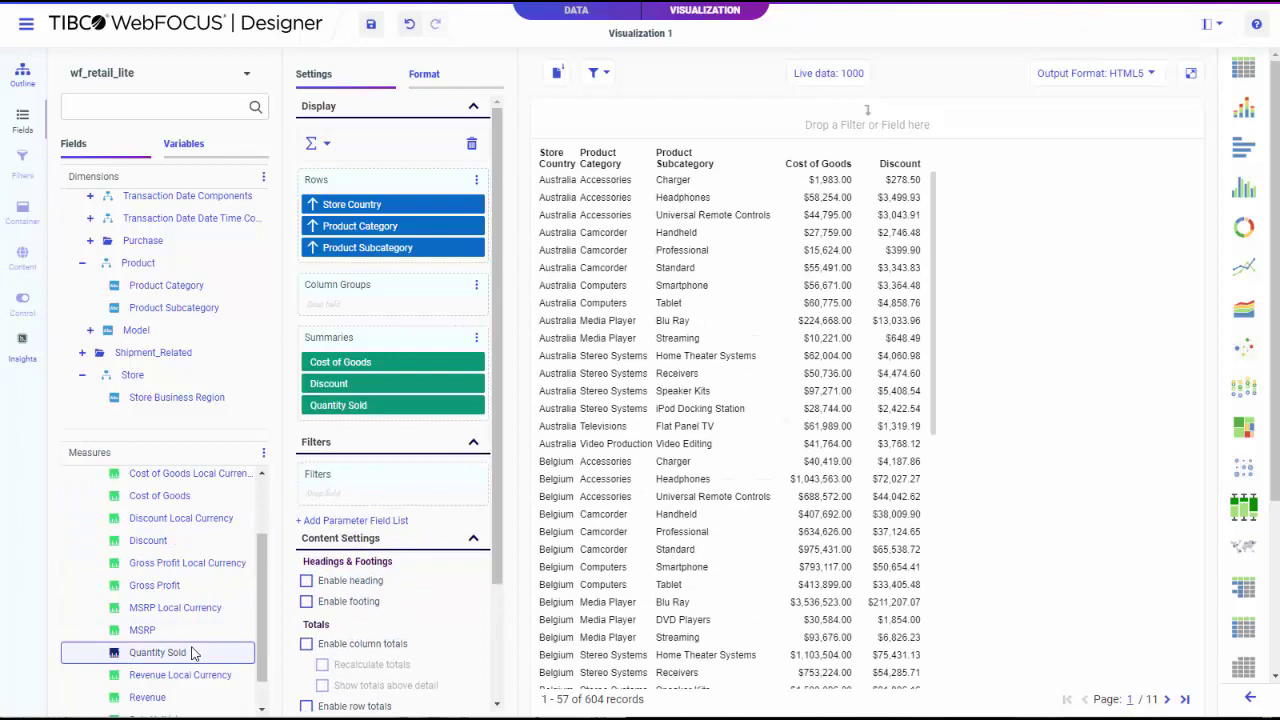
scroll(193, 650, "down", 1)
double_click(183, 662)
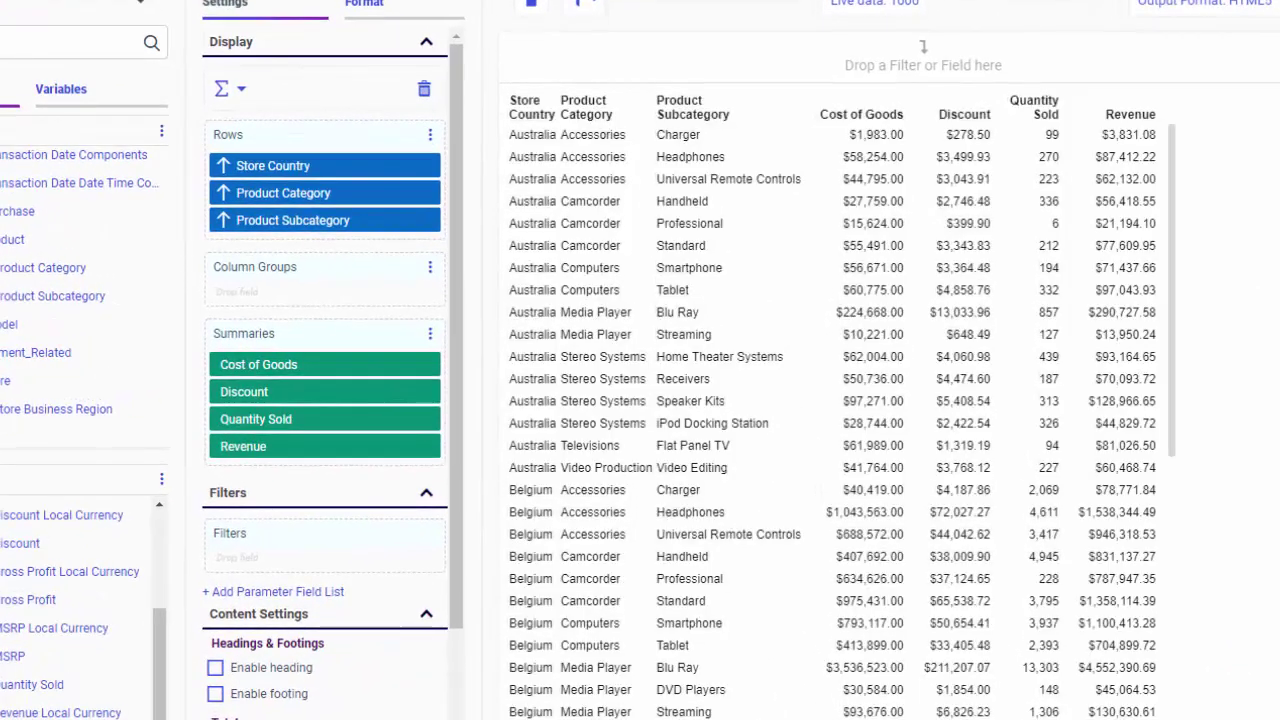
mouse_move(324, 165)
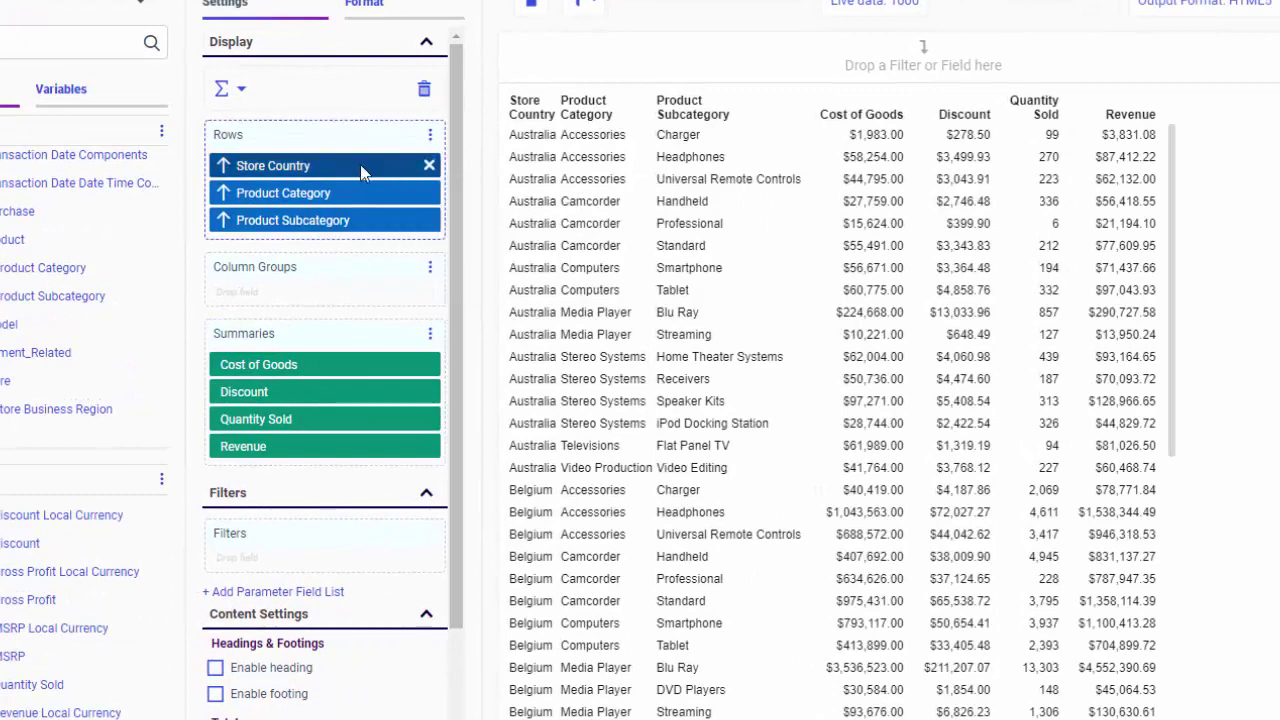
Create a JavaScript-type drill-down on Store Country that calls portalDispatch
left_click(360, 164)
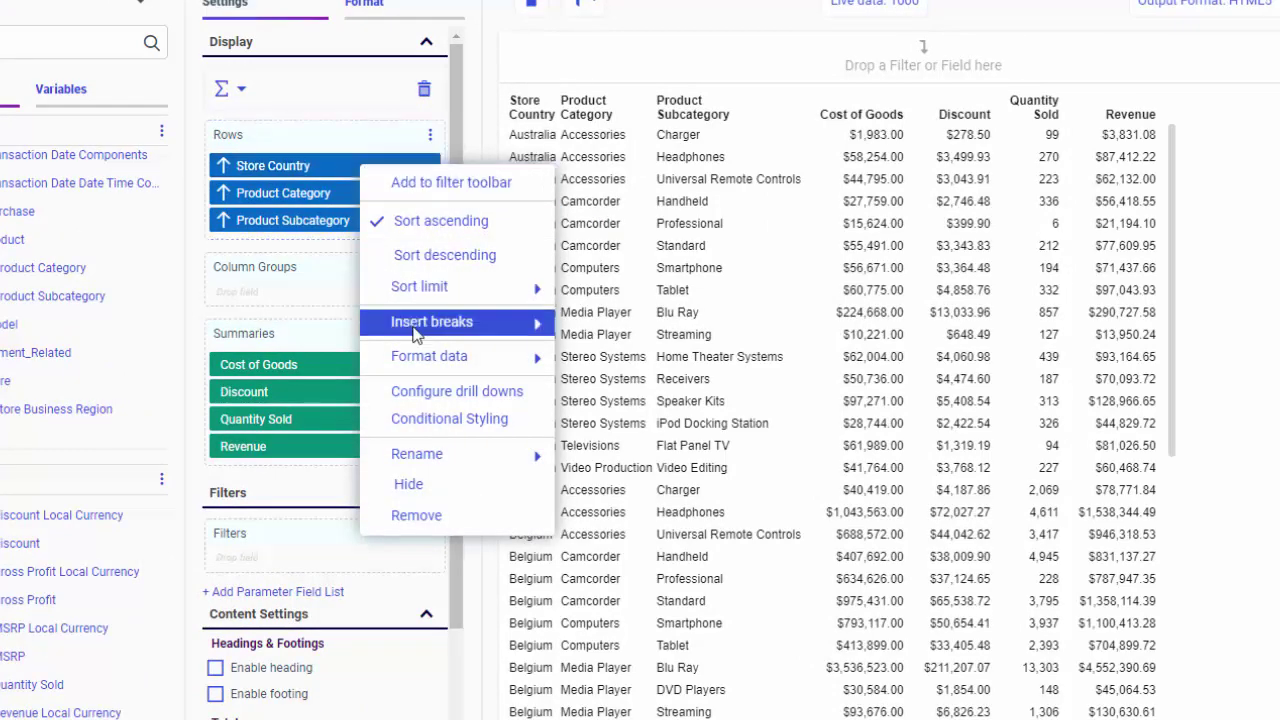
left_click(424, 392)
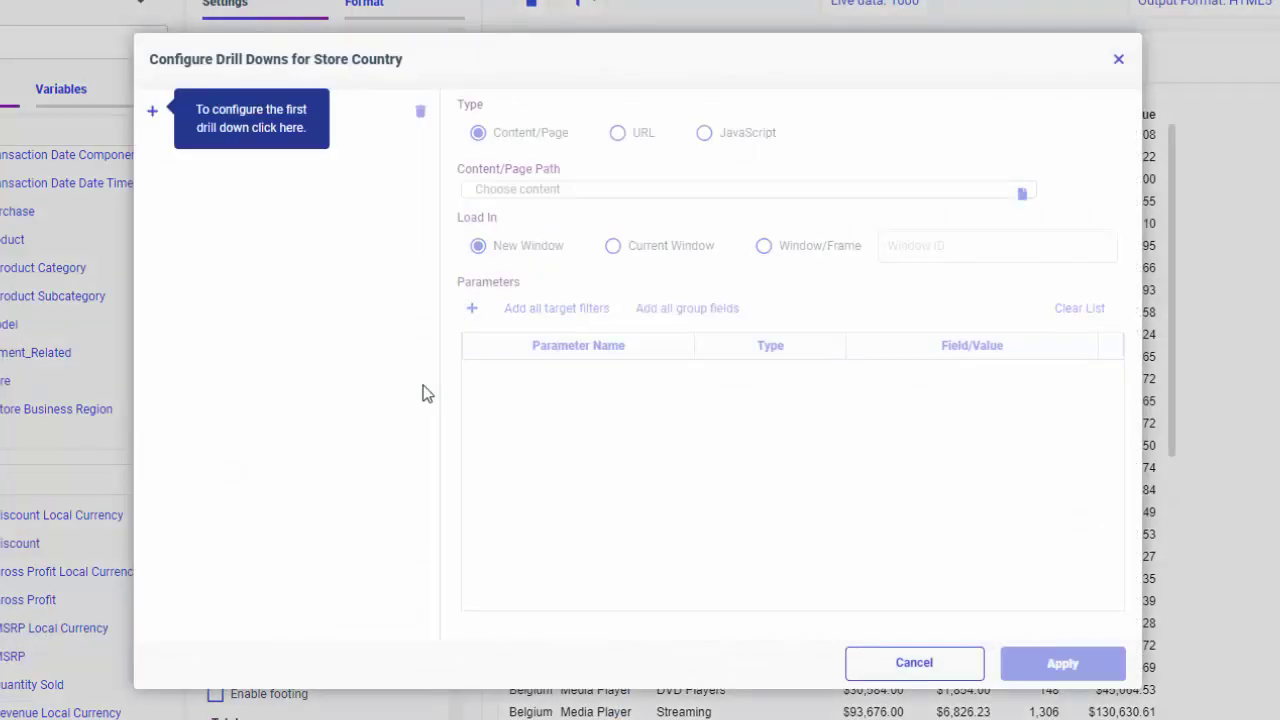
left_click(154, 116)
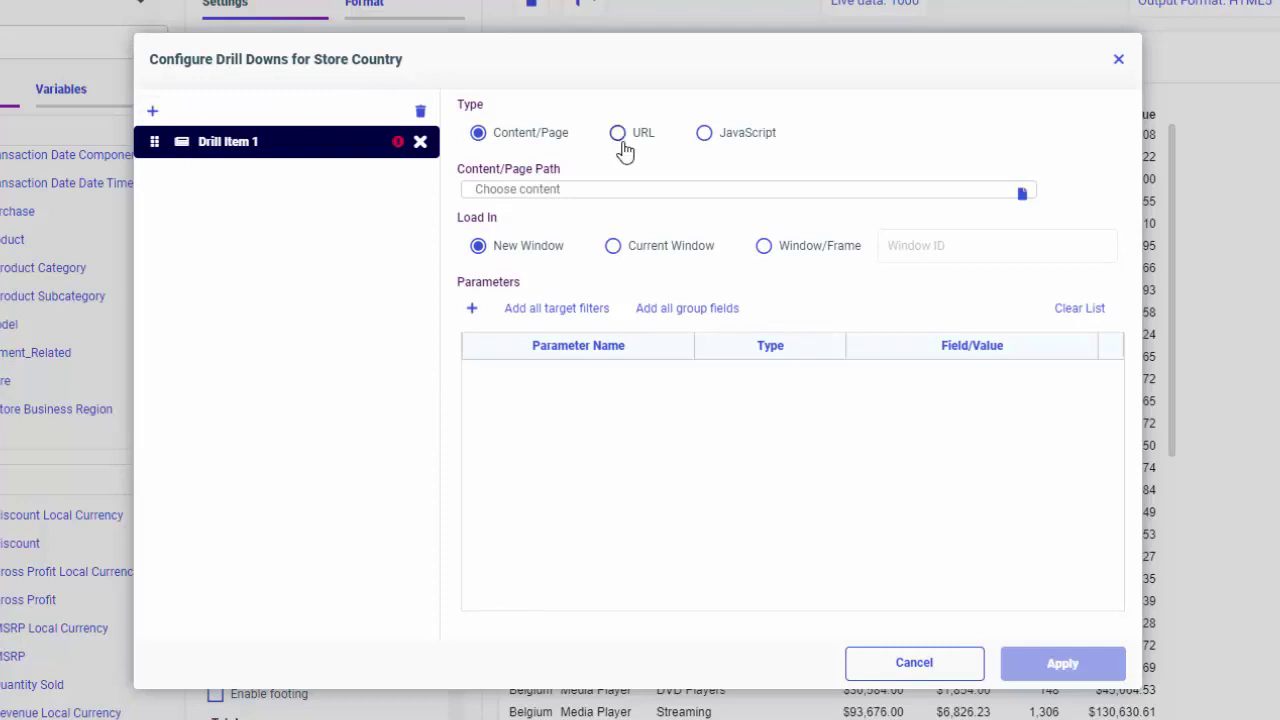
left_click(704, 133)
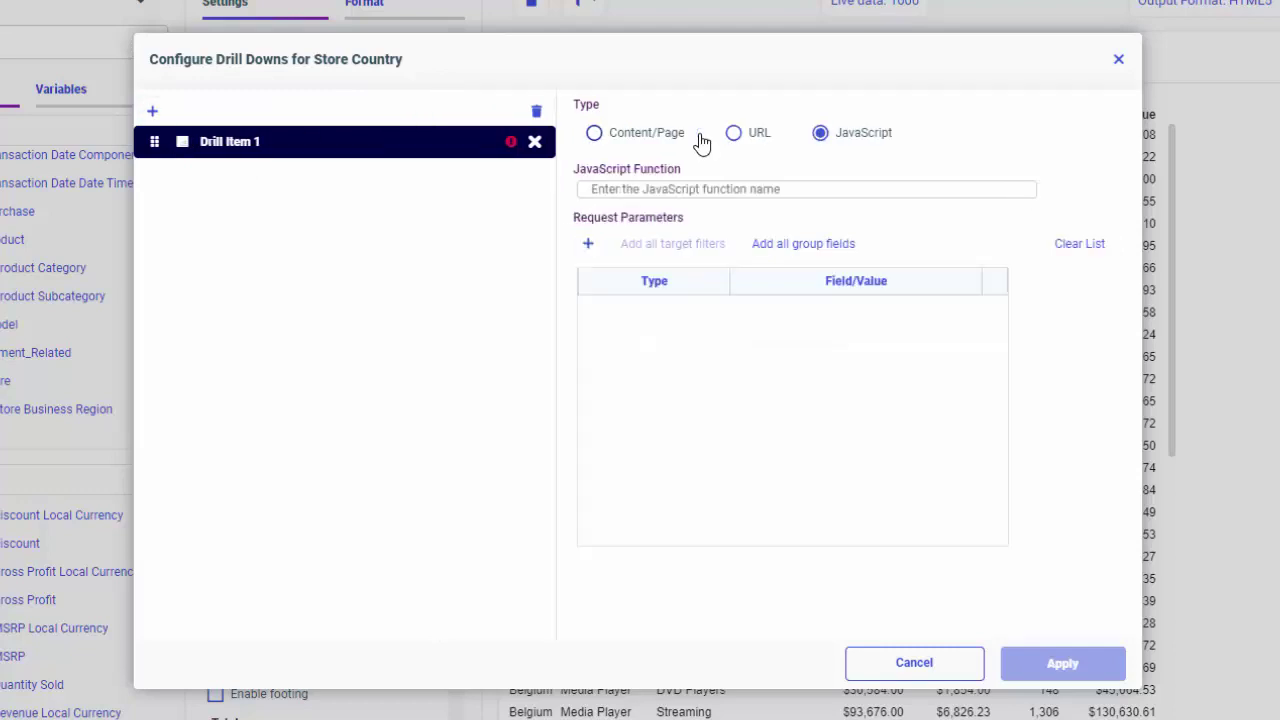
left_click(711, 192)
type("portalDispatch")
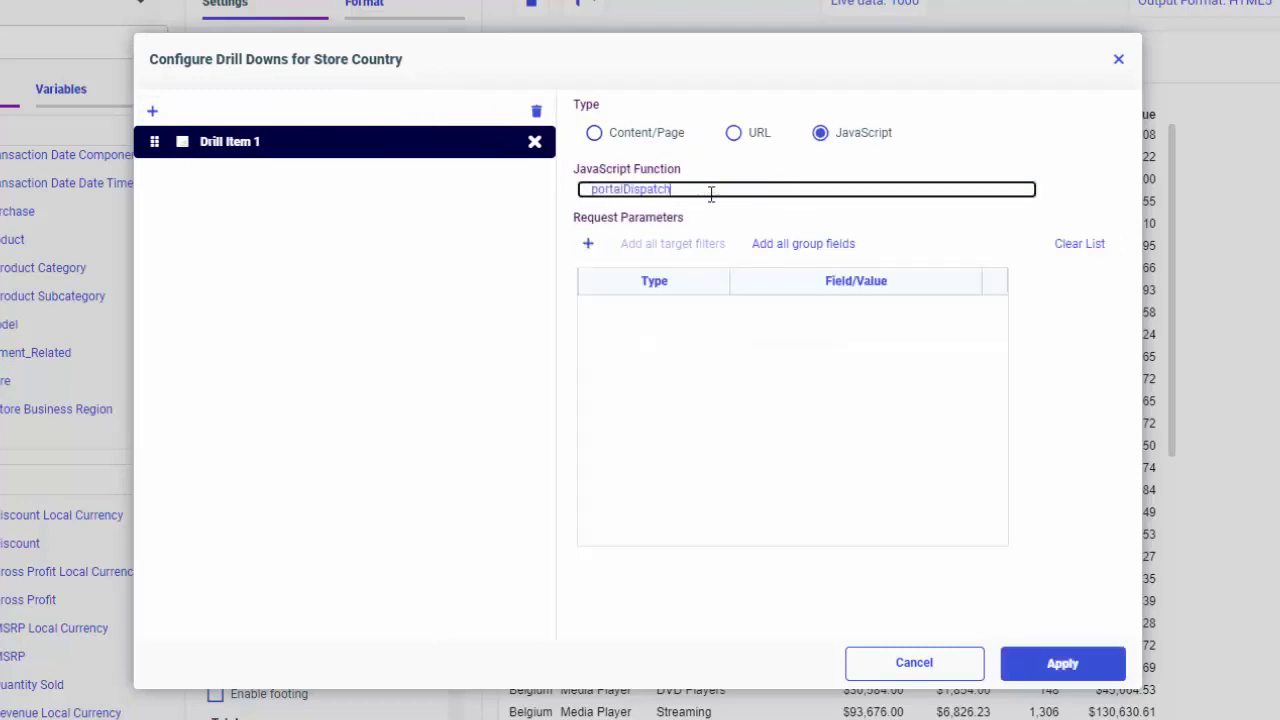
left_click(704, 199)
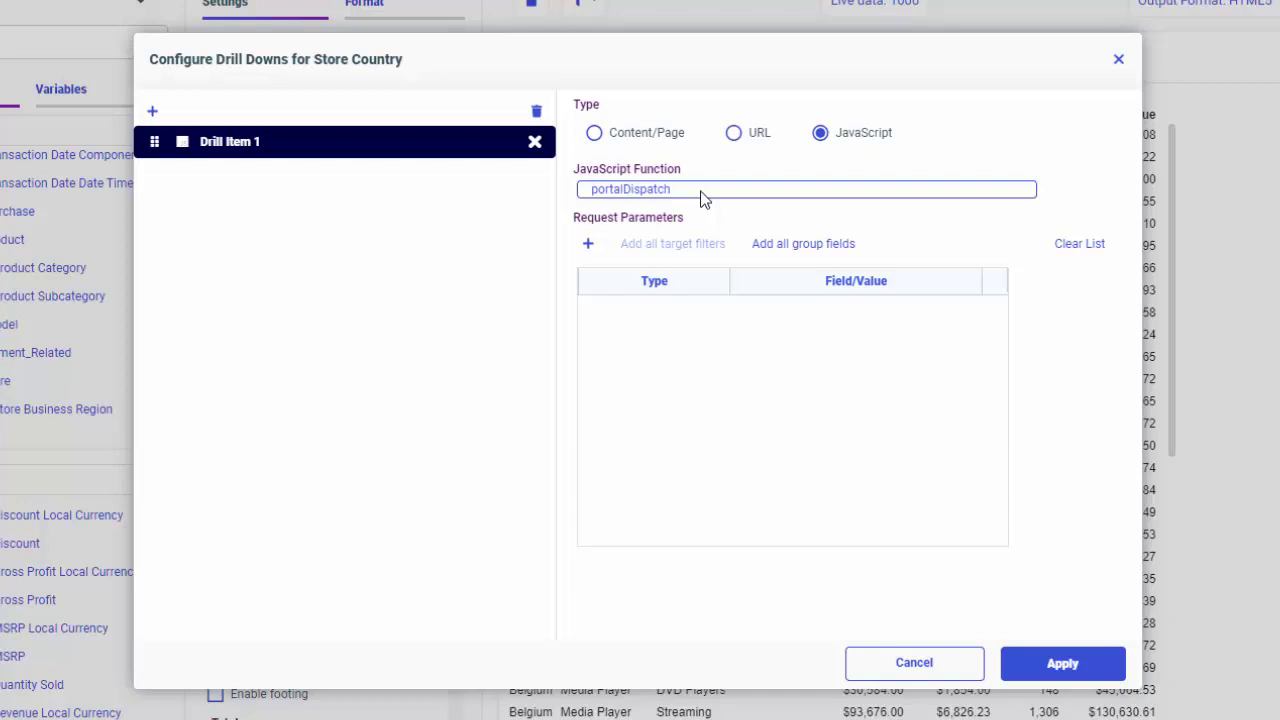
Add a first request parameter of type Value set to navigateToPage
left_click(580, 252)
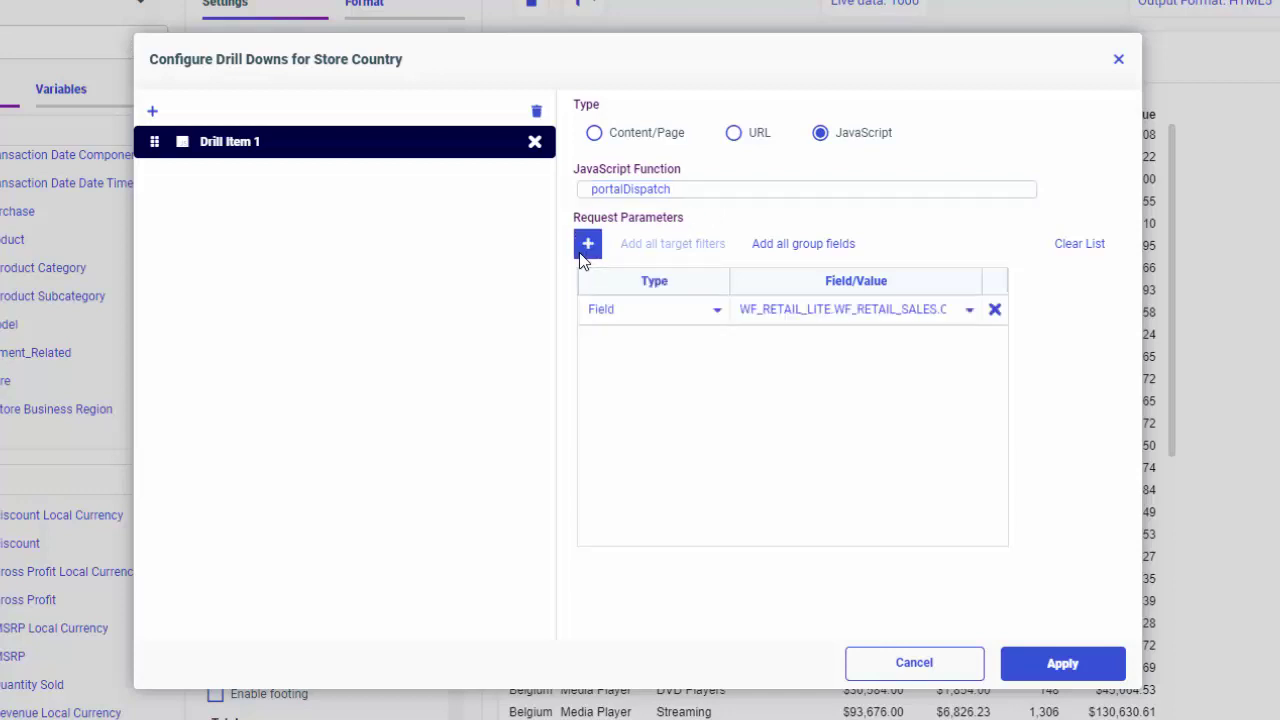
left_click(715, 312)
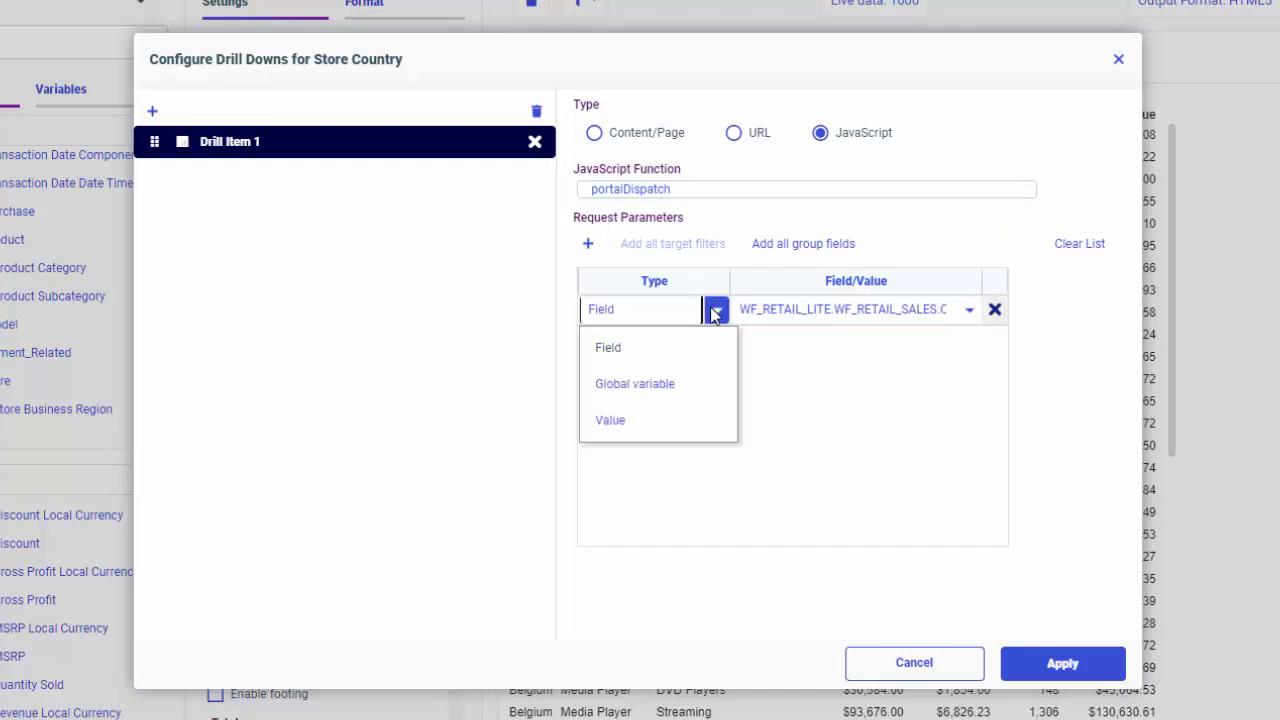
left_click(700, 428)
left_click(764, 311)
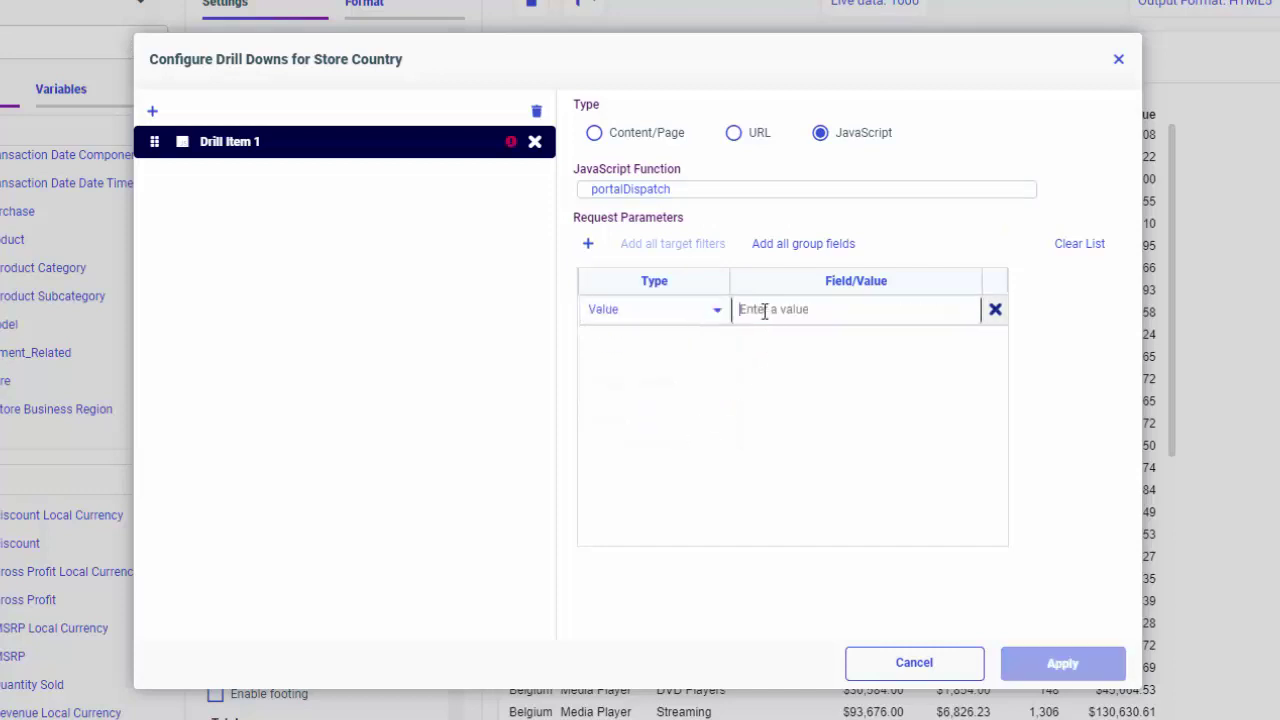
type("navigateToPage")
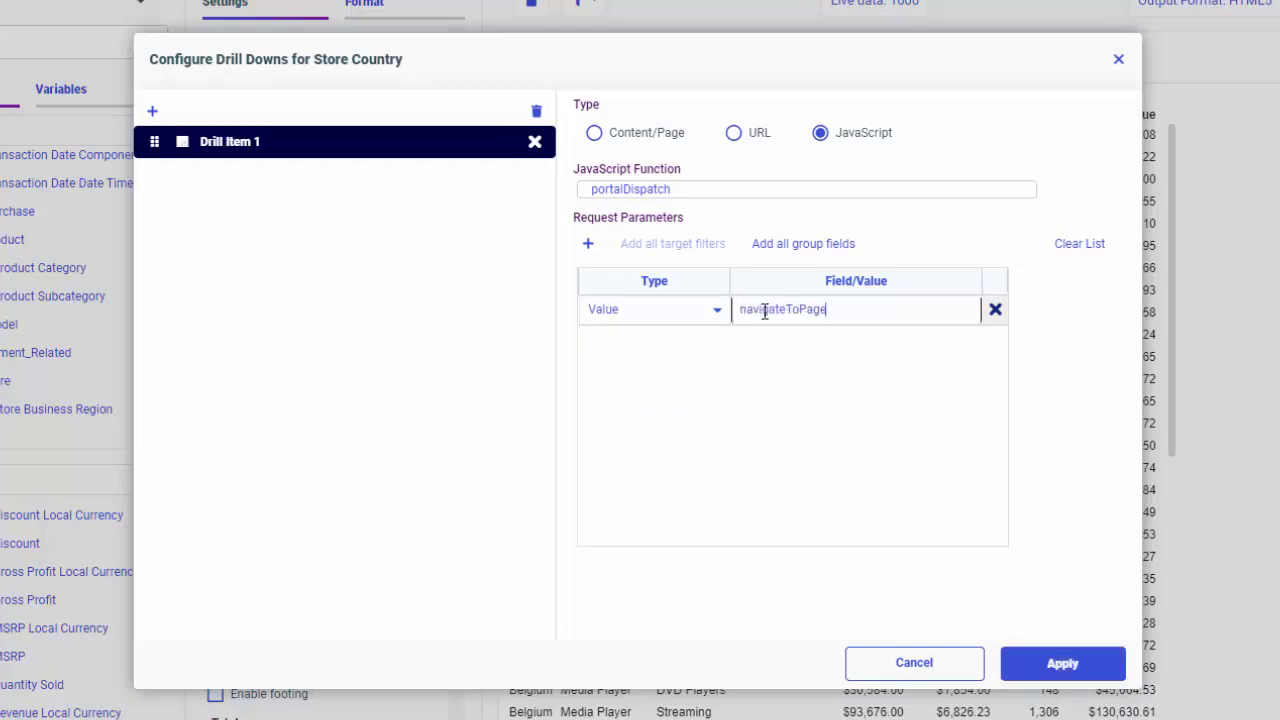
Add a second request parameter of type Value
left_click(589, 246)
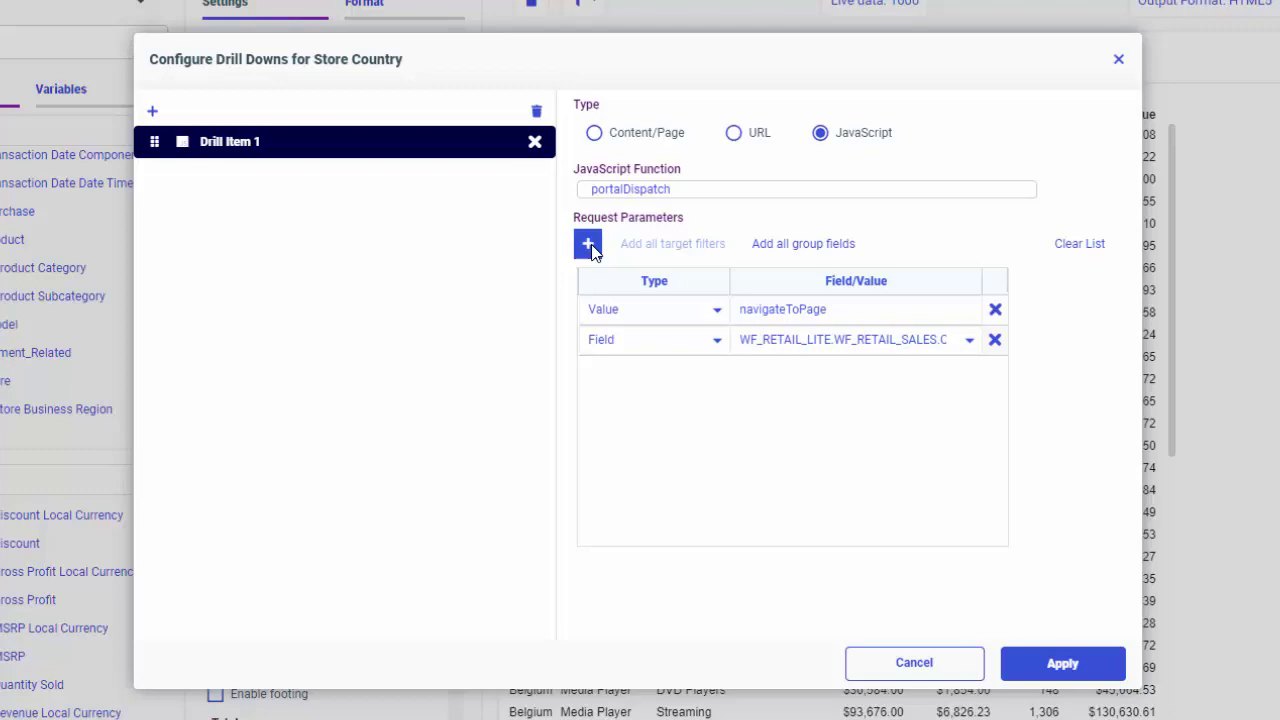
left_click(717, 341)
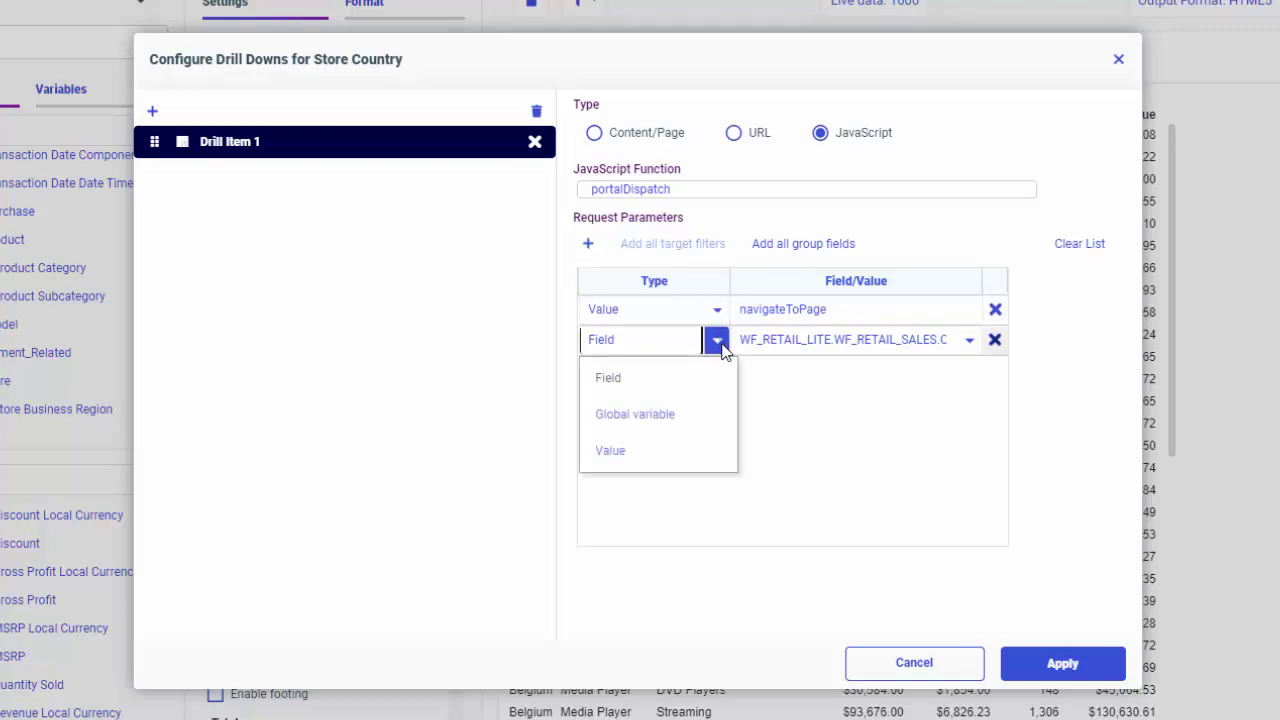
left_click(700, 456)
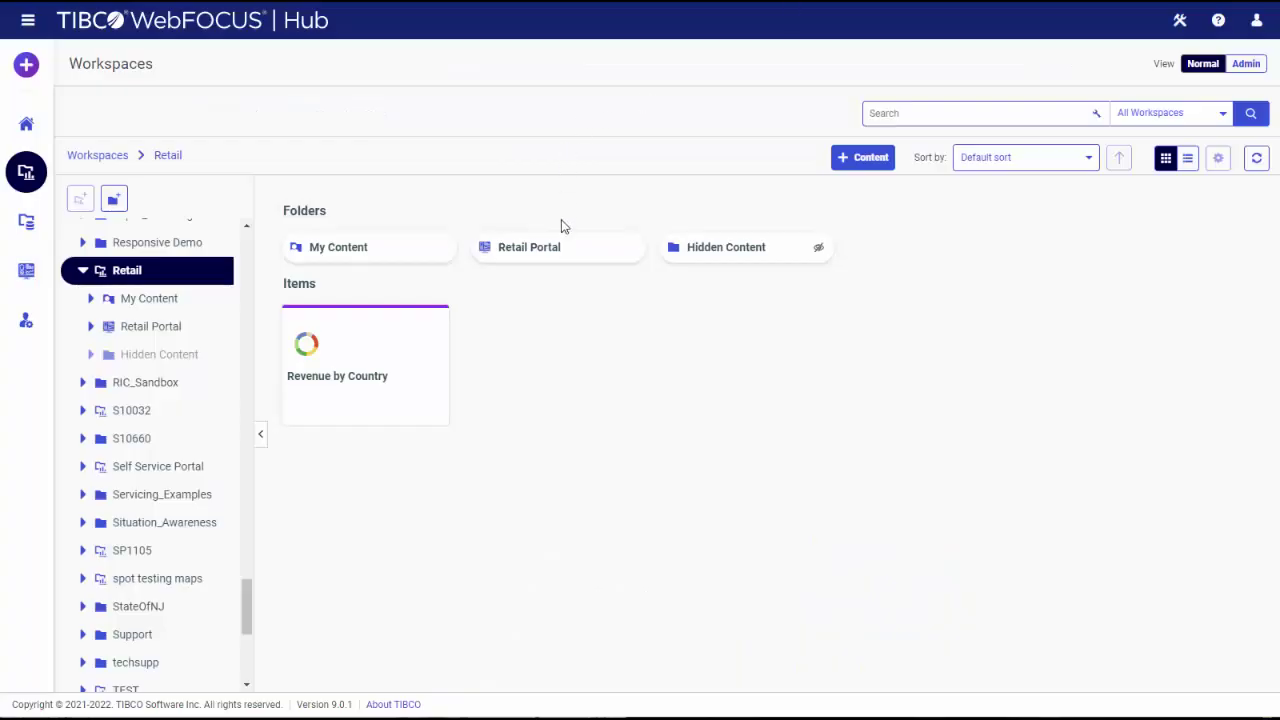
Copy Target Page's repository path from its Properties in Retail Portal
left_click(580, 257)
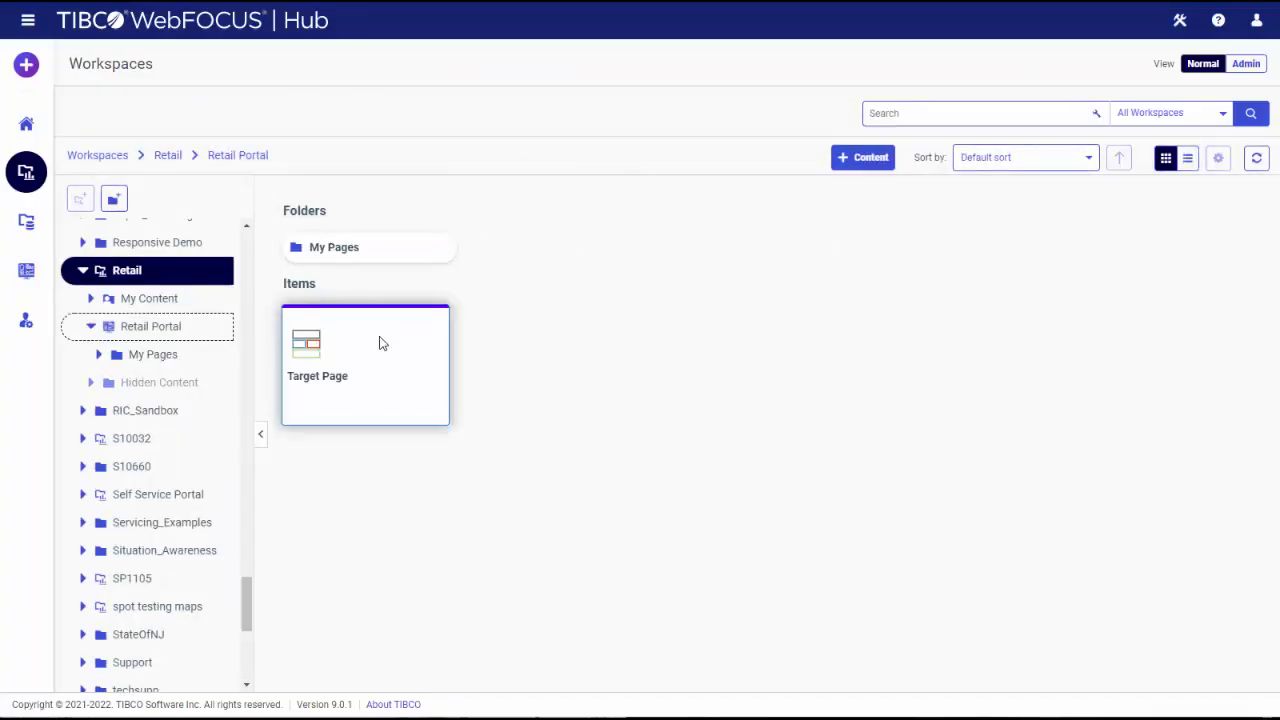
right_click(380, 342)
mouse_move(427, 636)
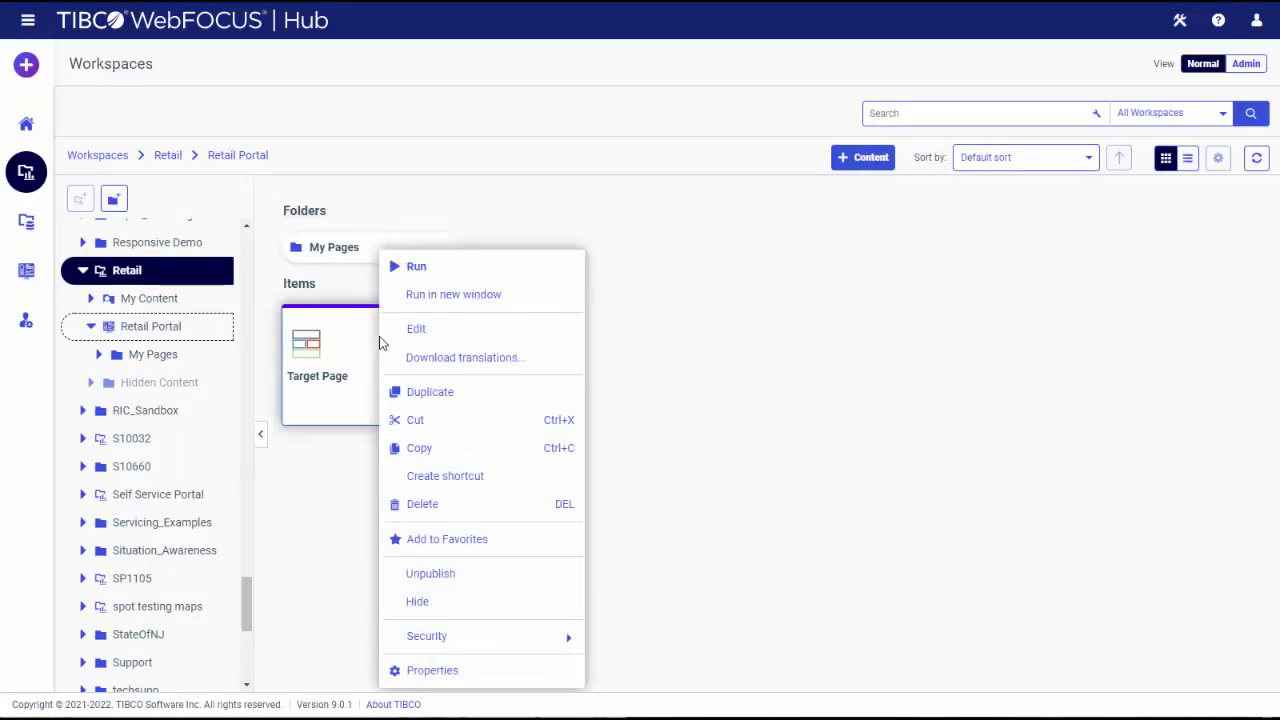
left_click(455, 671)
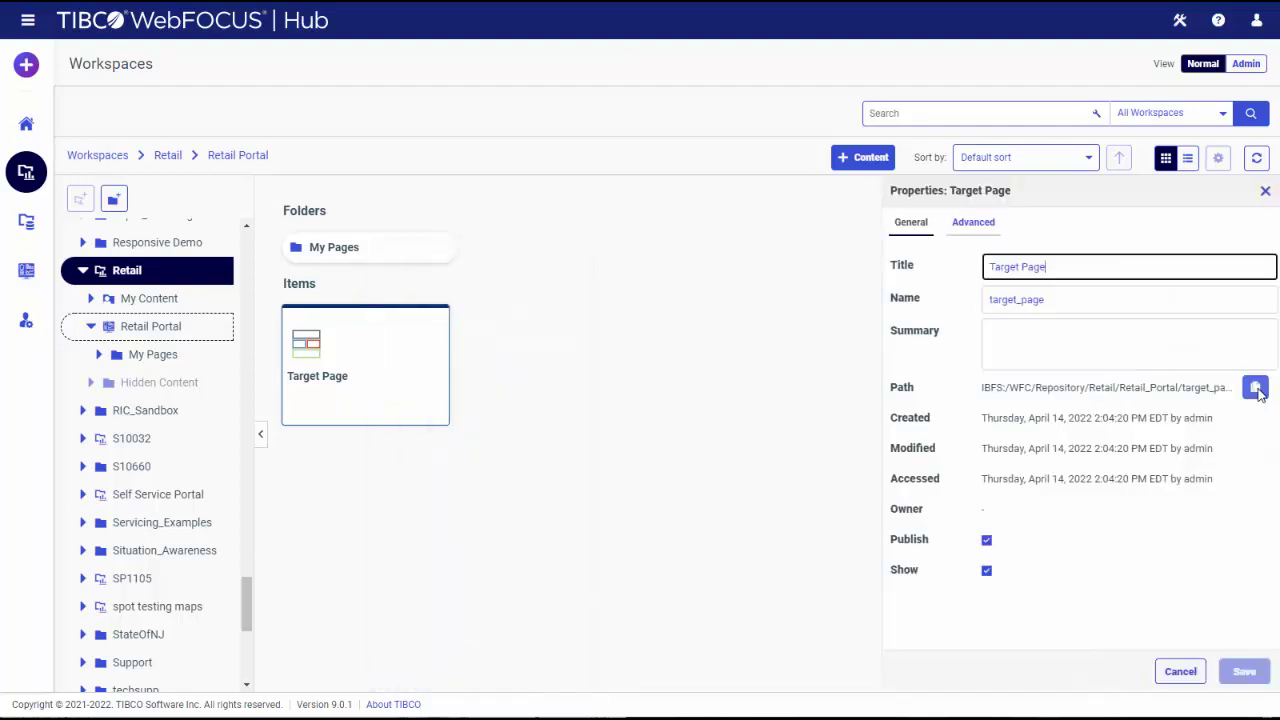
left_click(1257, 389)
left_click(1176, 671)
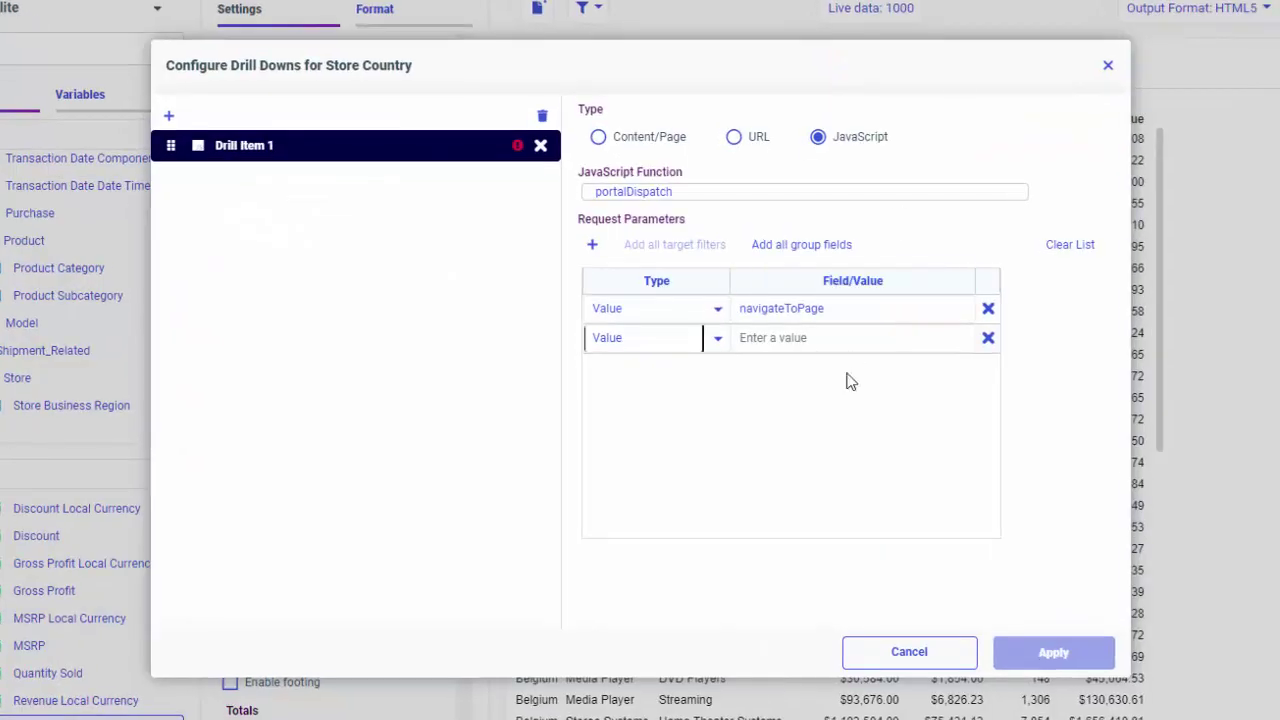
Paste Target Page's path into the second parameter and add a third Value parameter
left_click(826, 337)
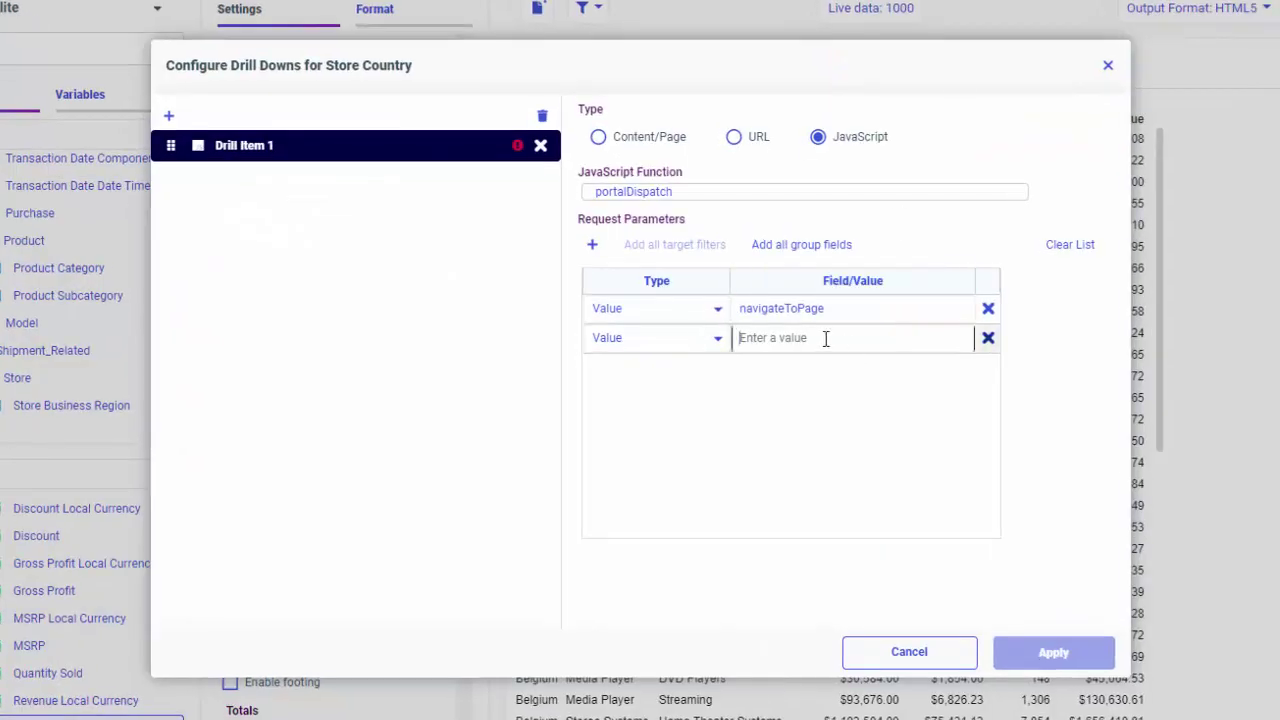
key("ctrl+v")
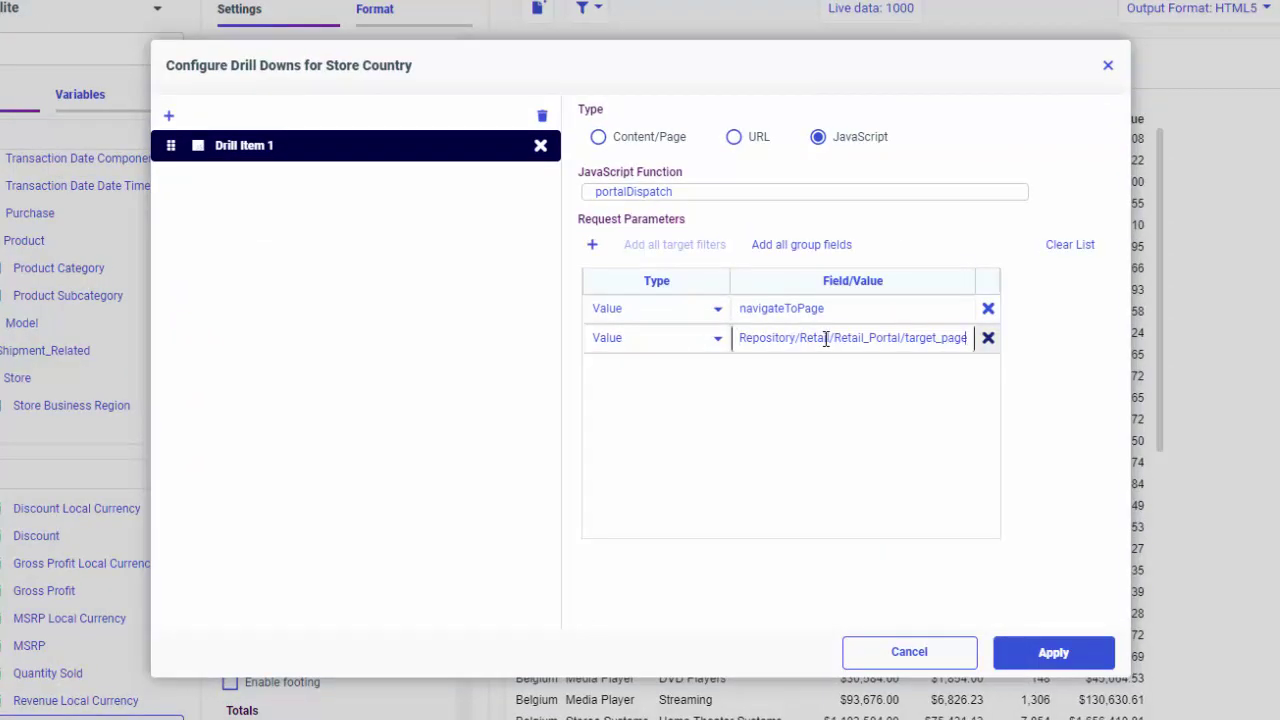
left_click(594, 246)
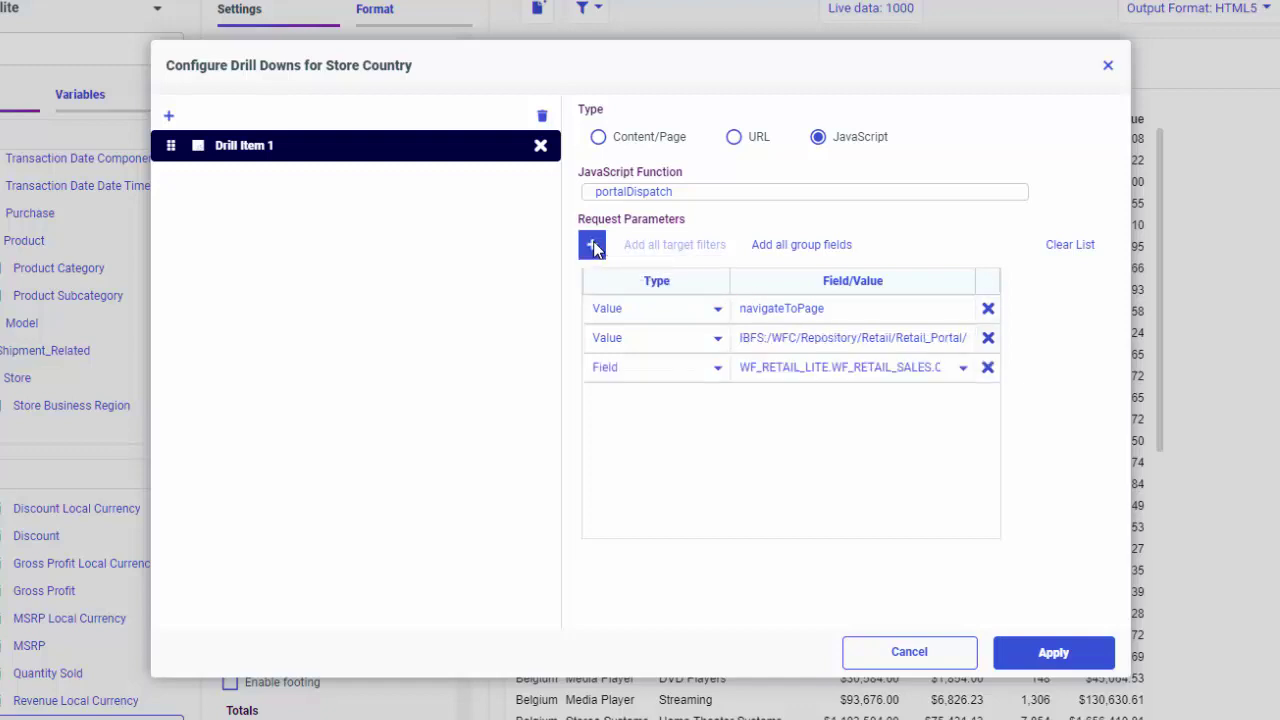
left_click(718, 368)
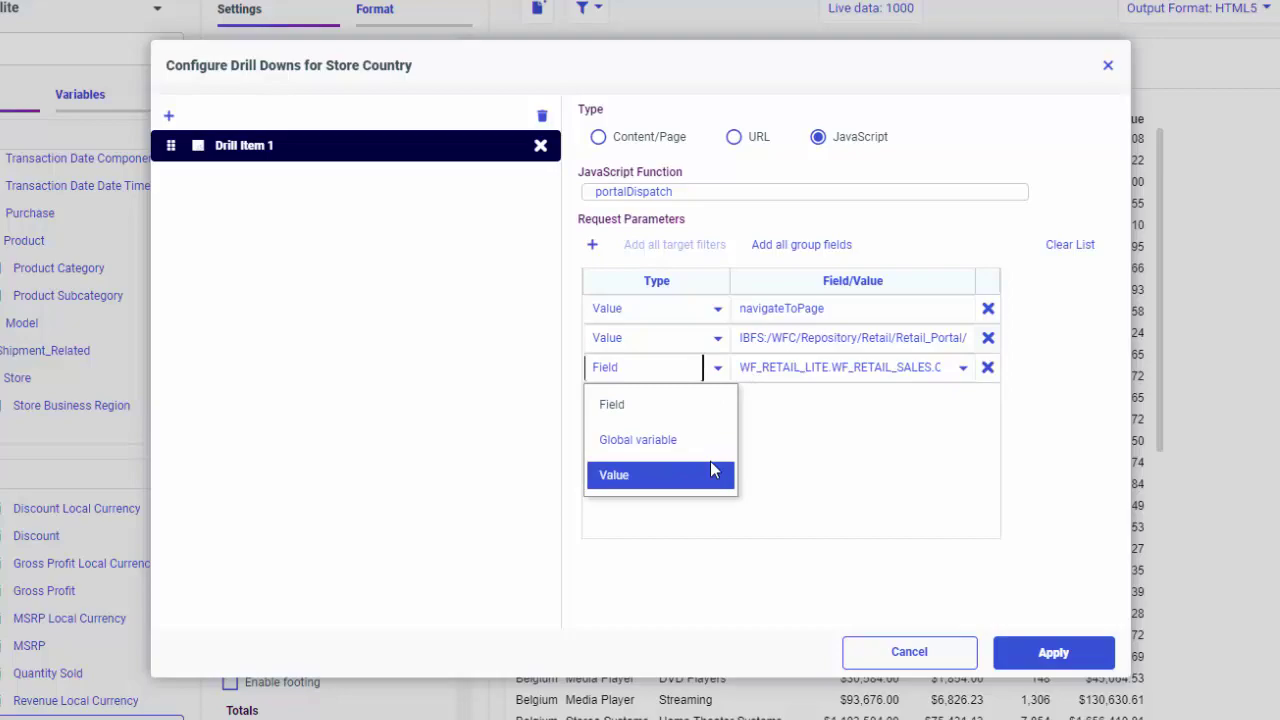
left_click(710, 476)
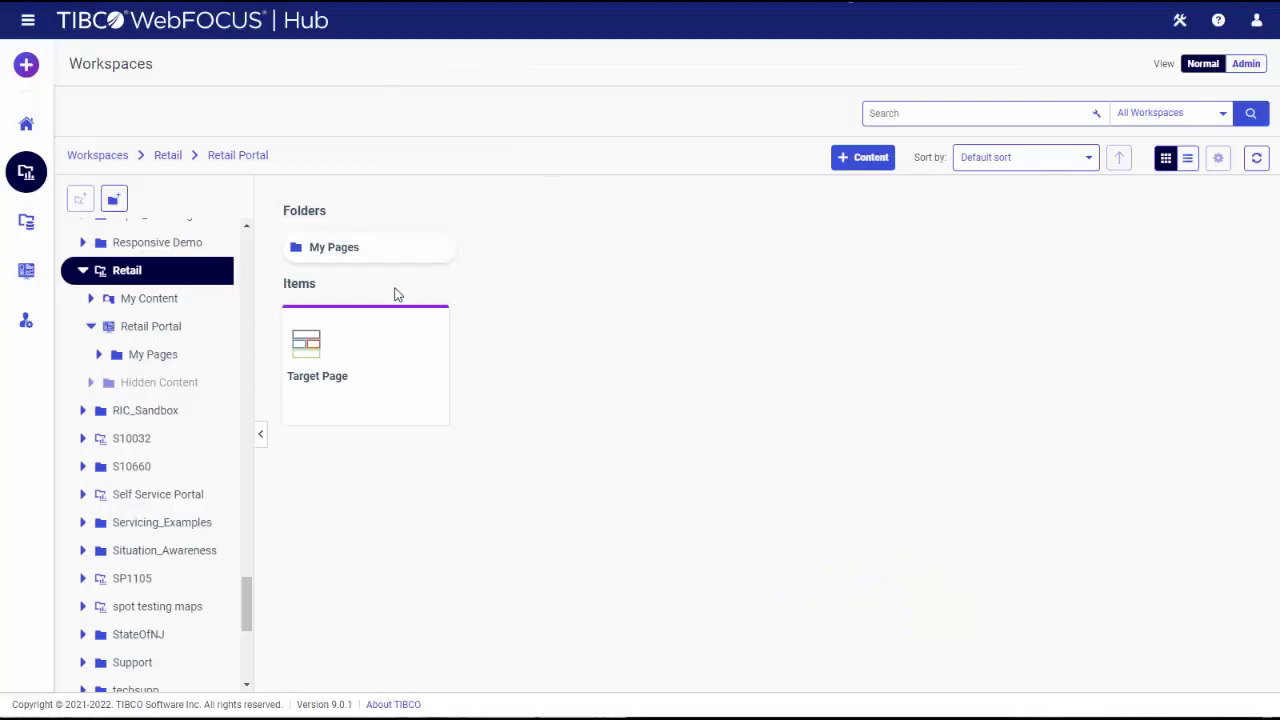
Open Target Page for editing and view Revenue by Country's COUNTRY_NAME filter
right_click(389, 344)
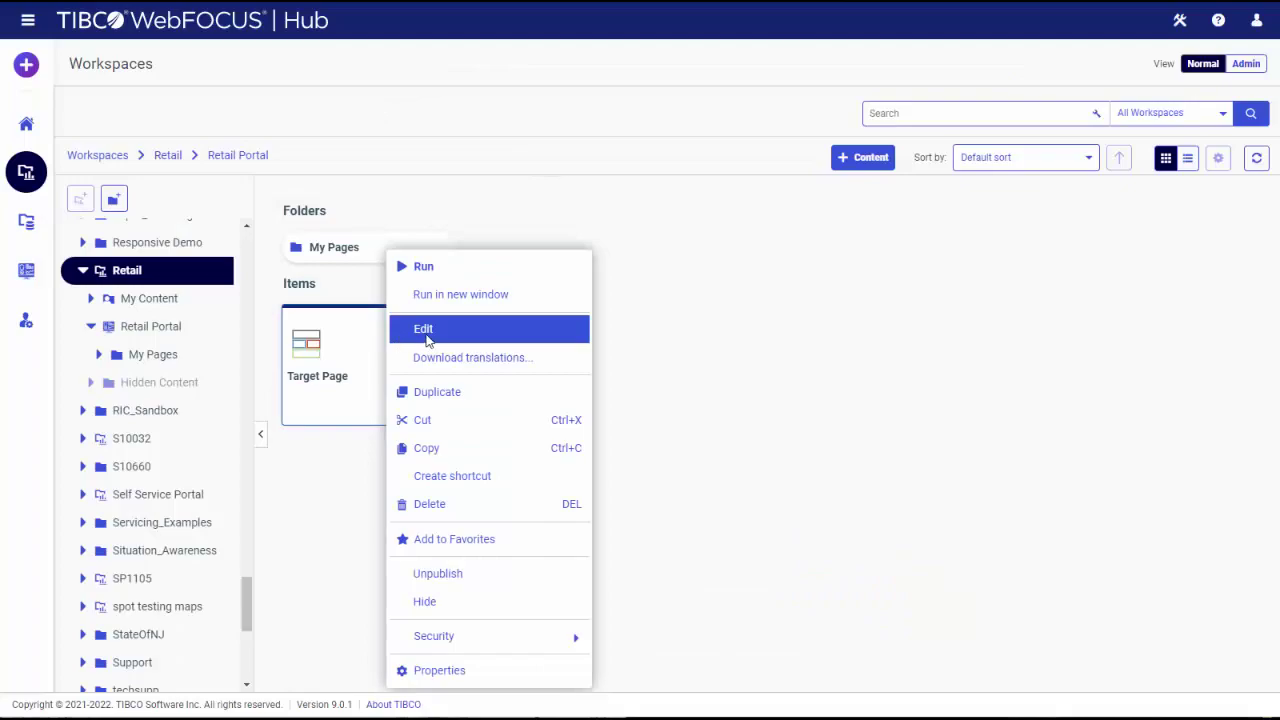
left_click(426, 334)
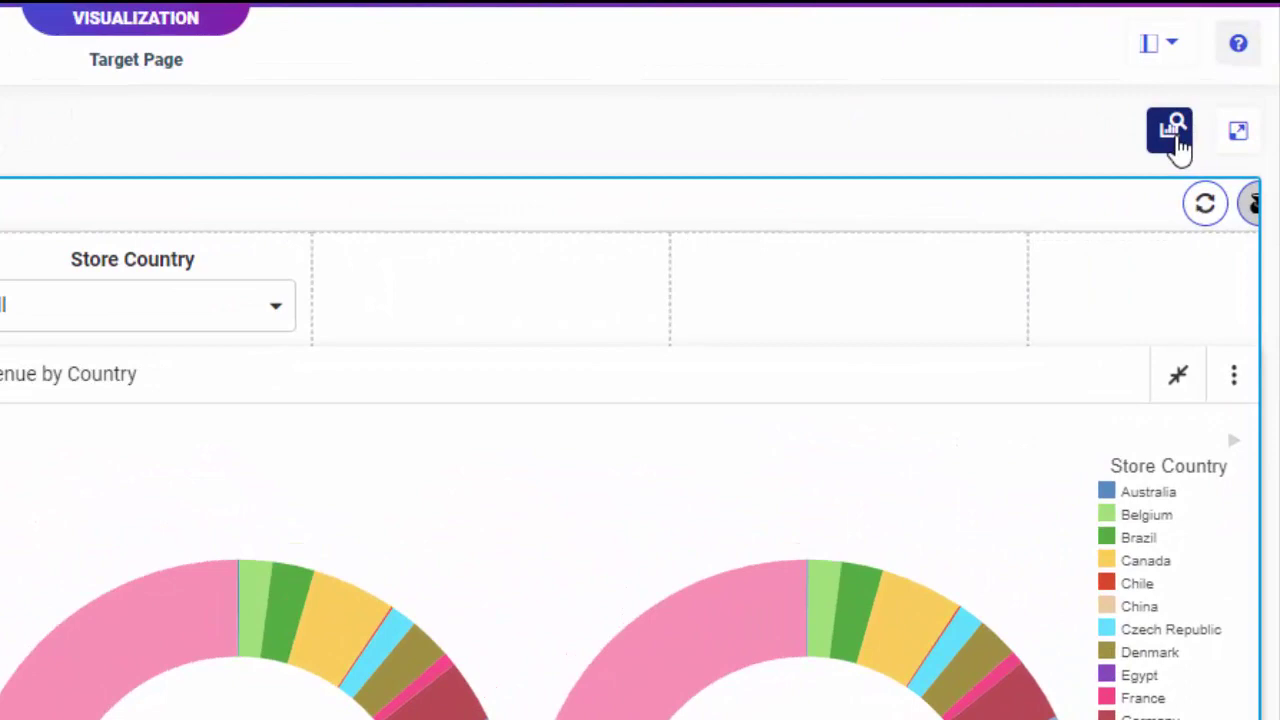
left_click(1178, 145)
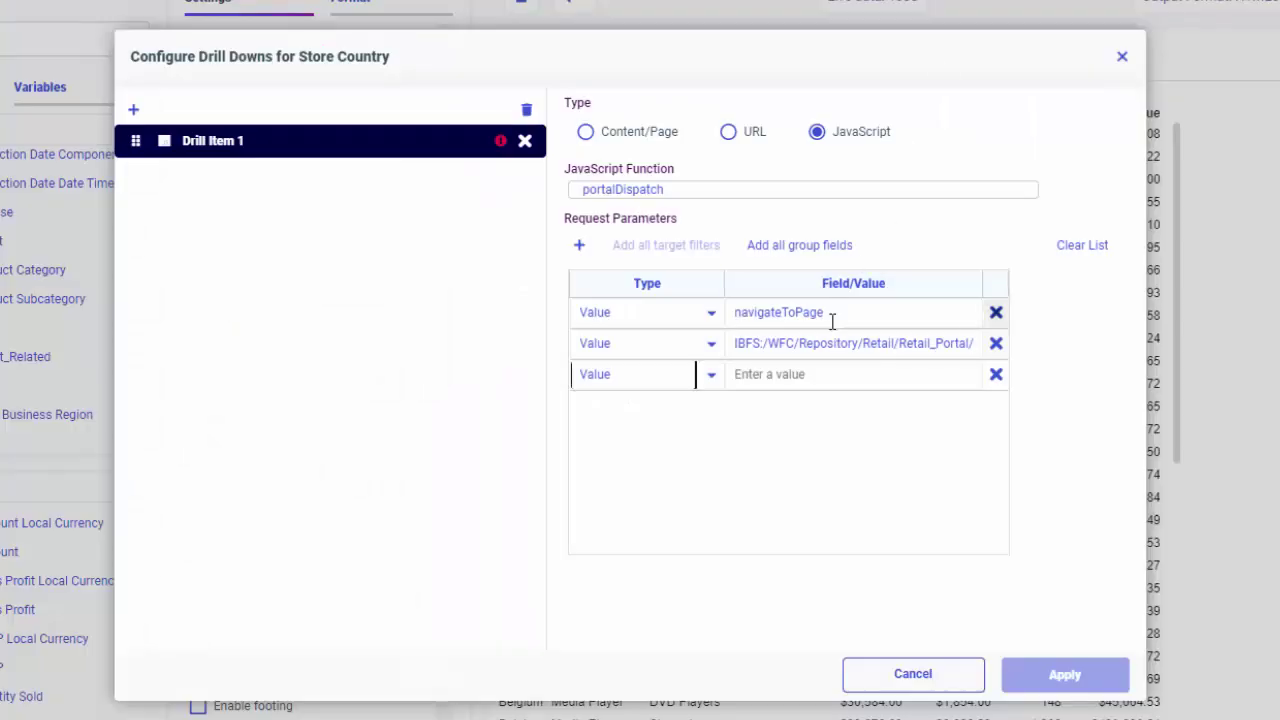
Set the third parameter to COUNTRY_NAME and the fourth to the store country field, then apply
left_click(829, 384)
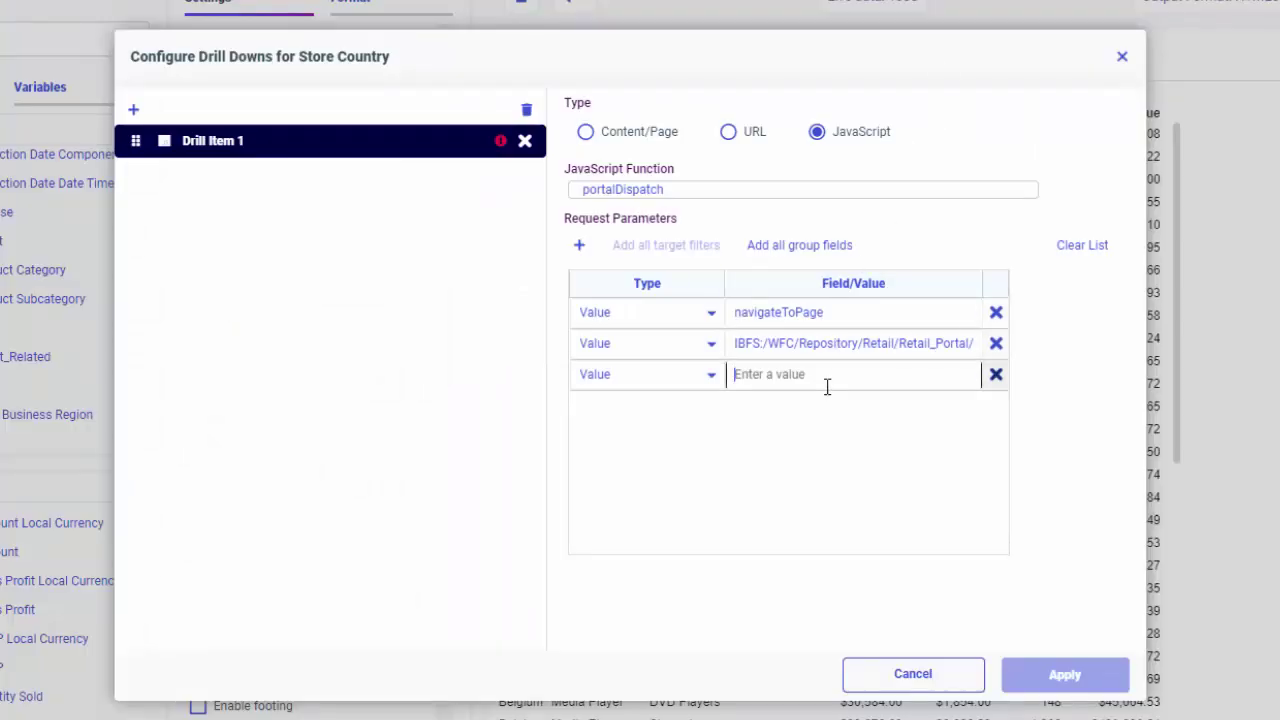
type("COUNTRY_N")
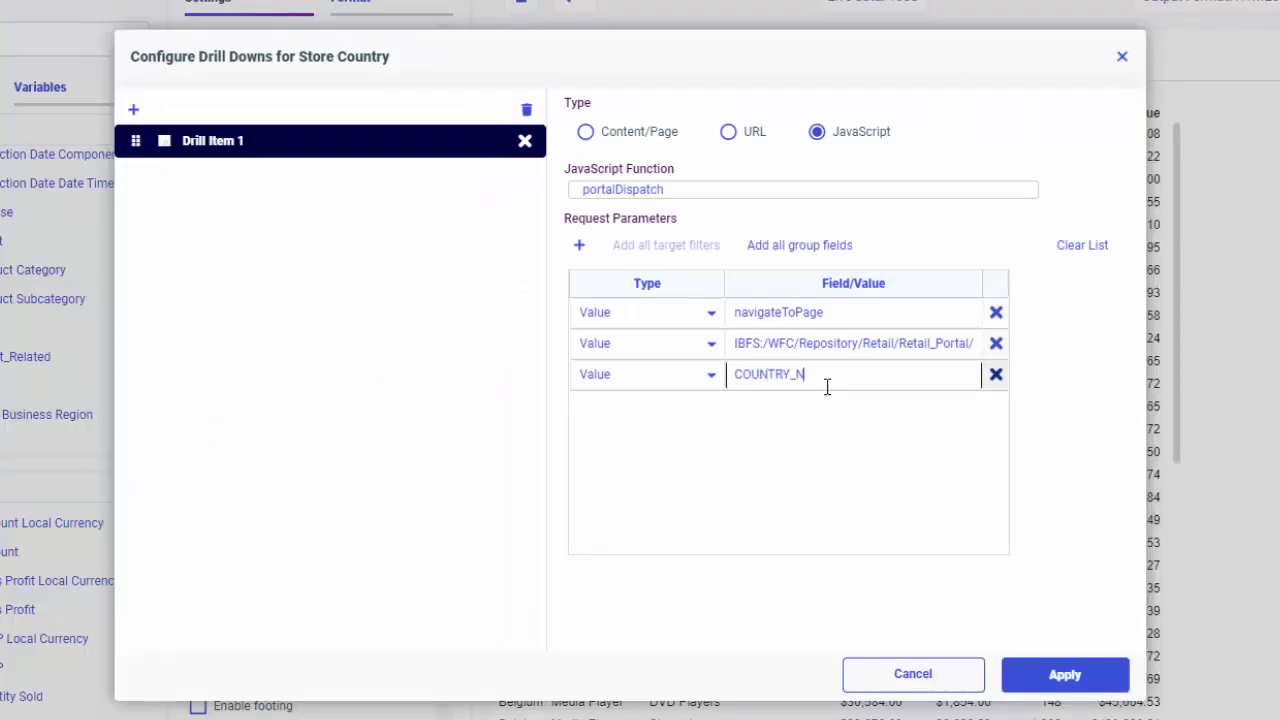
type("AME")
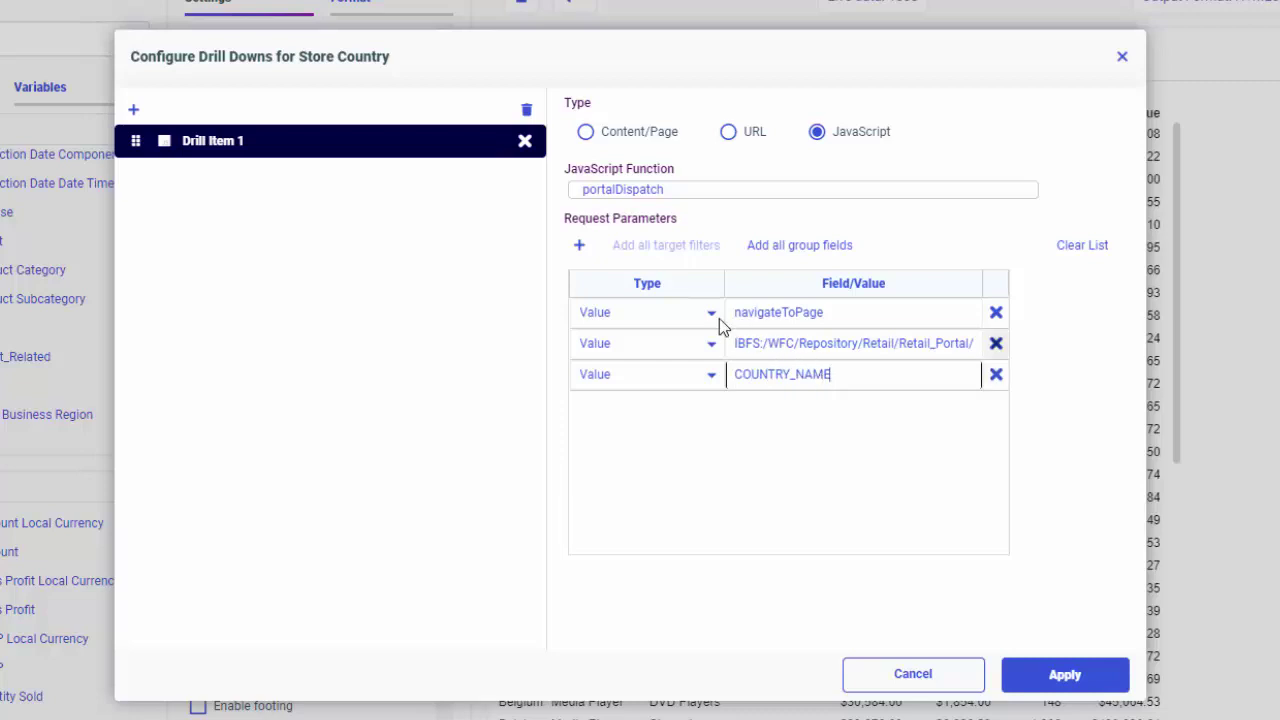
left_click(580, 247)
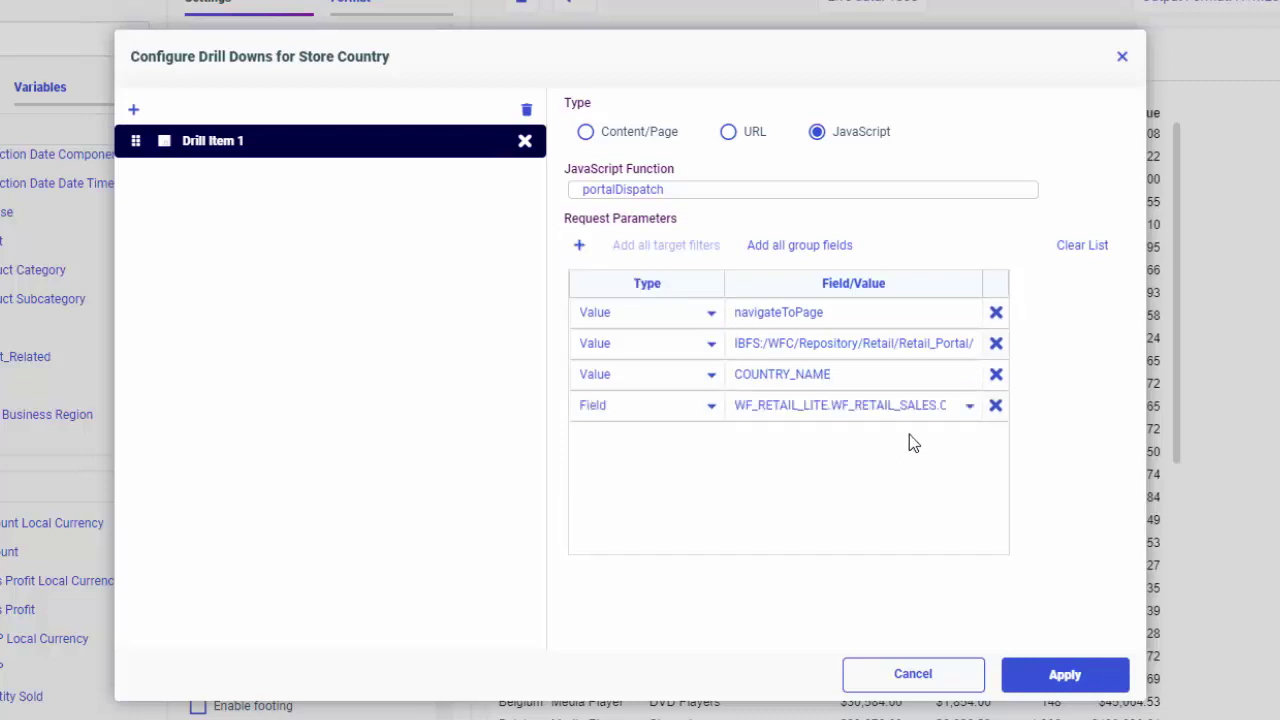
left_click(969, 407)
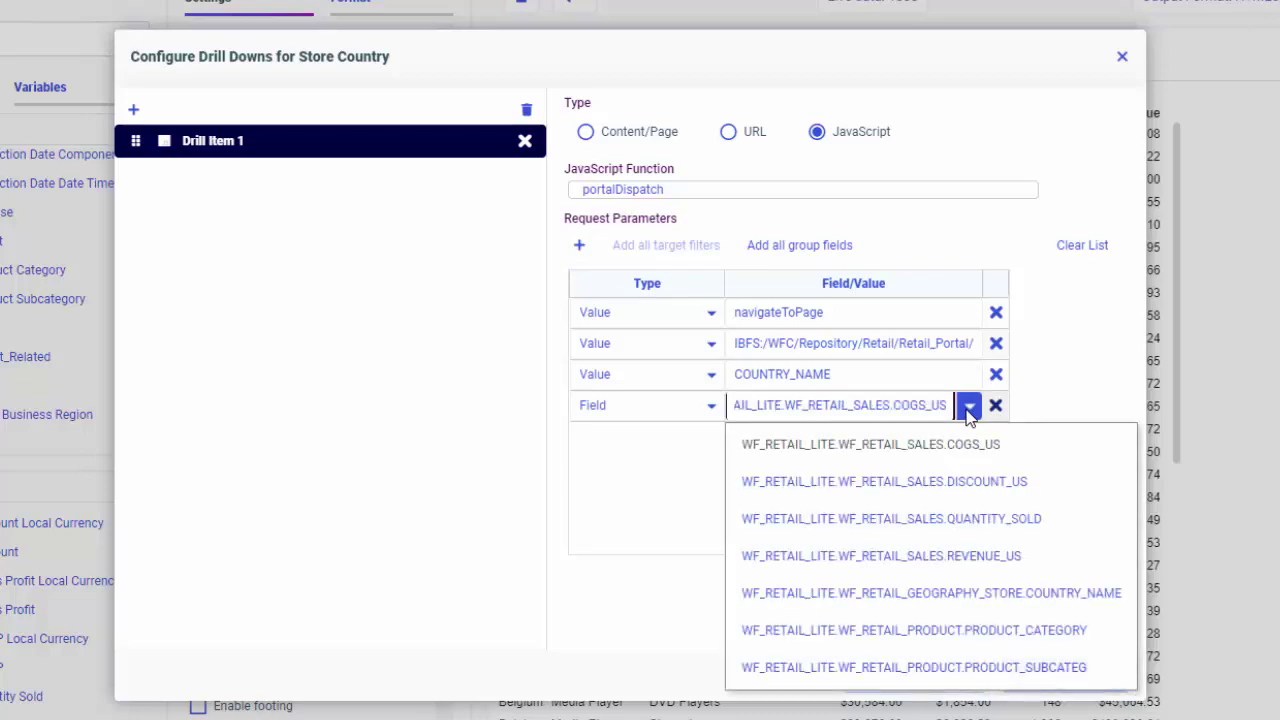
left_click(972, 594)
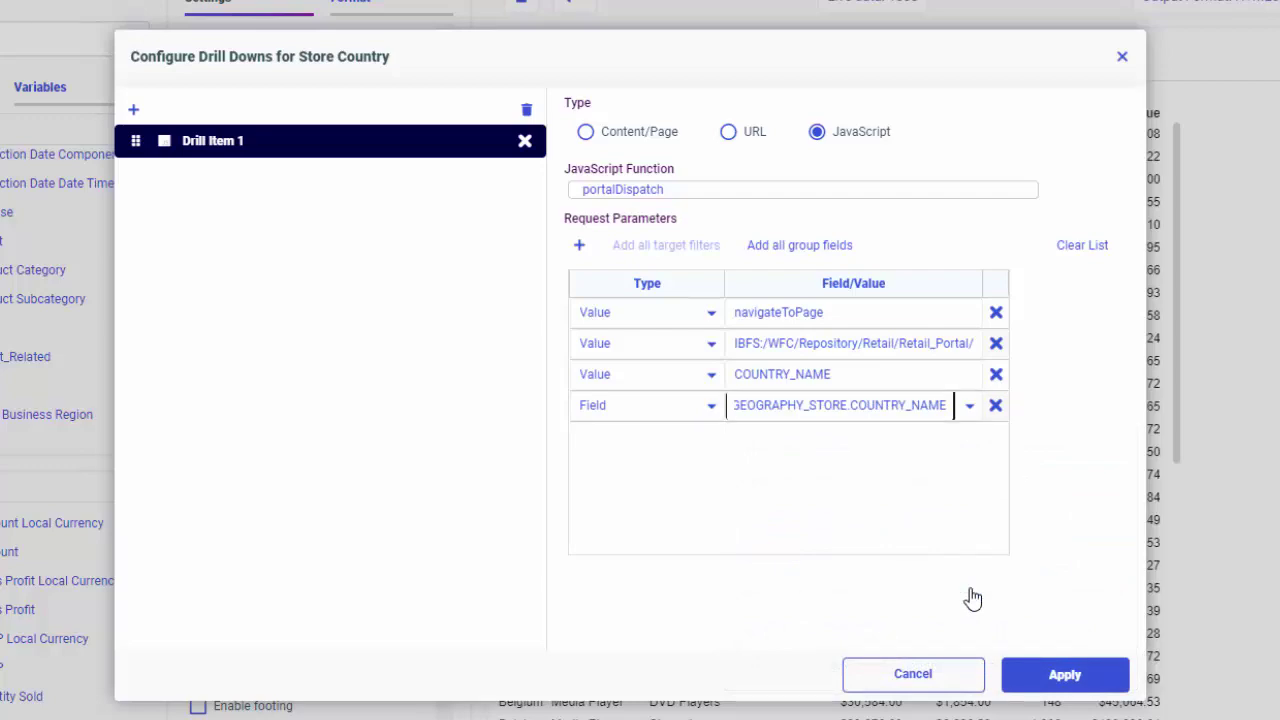
left_click(1095, 690)
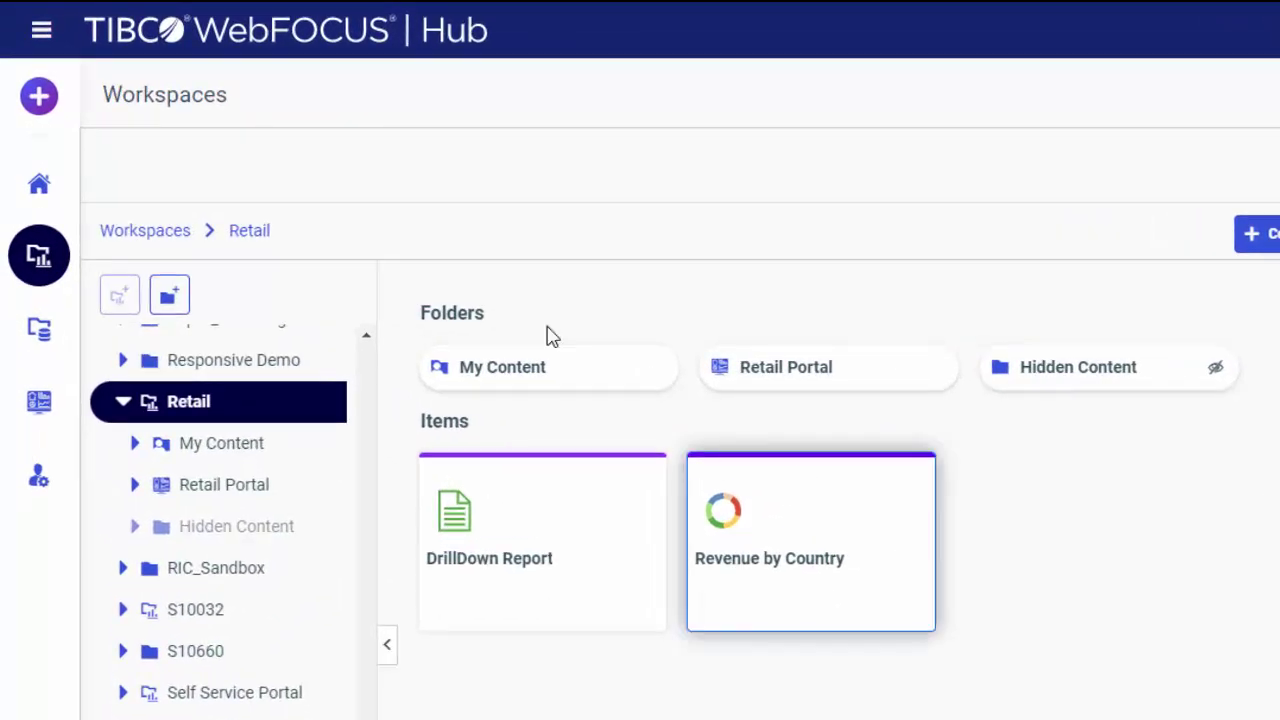
Create a blank page with the page heading hidden and place DrillDown Report on it
left_click(42, 104)
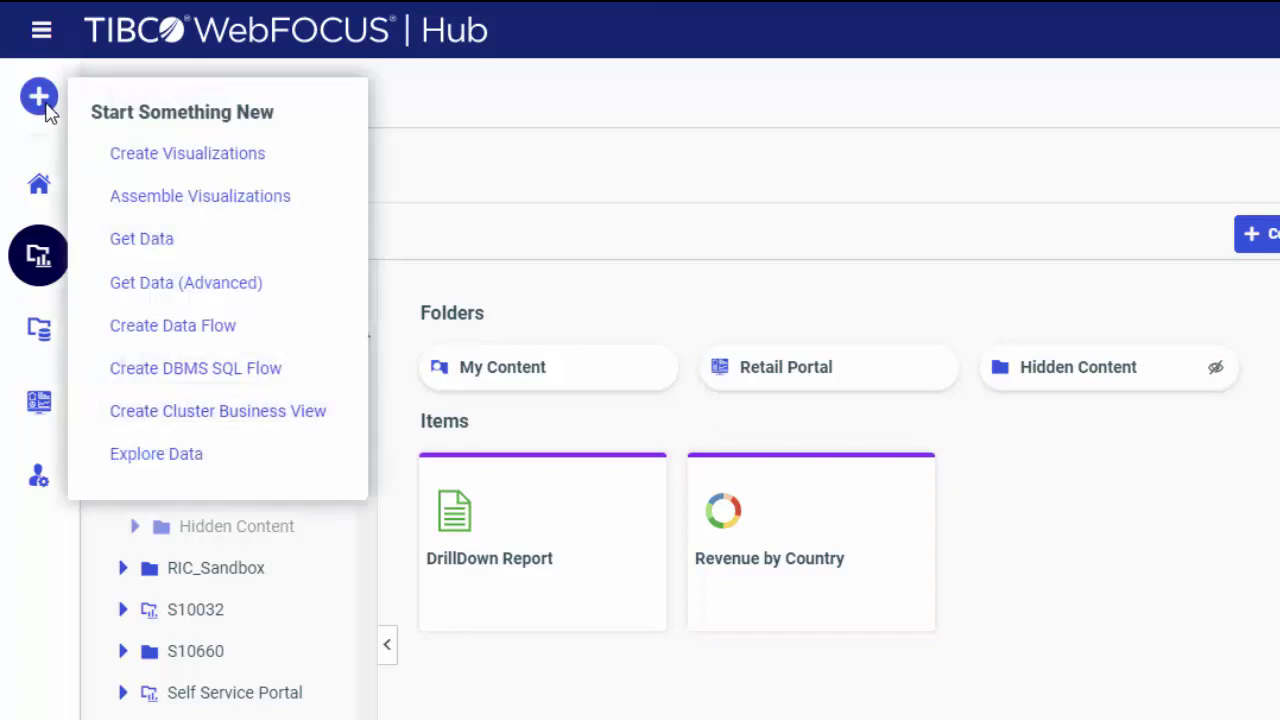
left_click(222, 197)
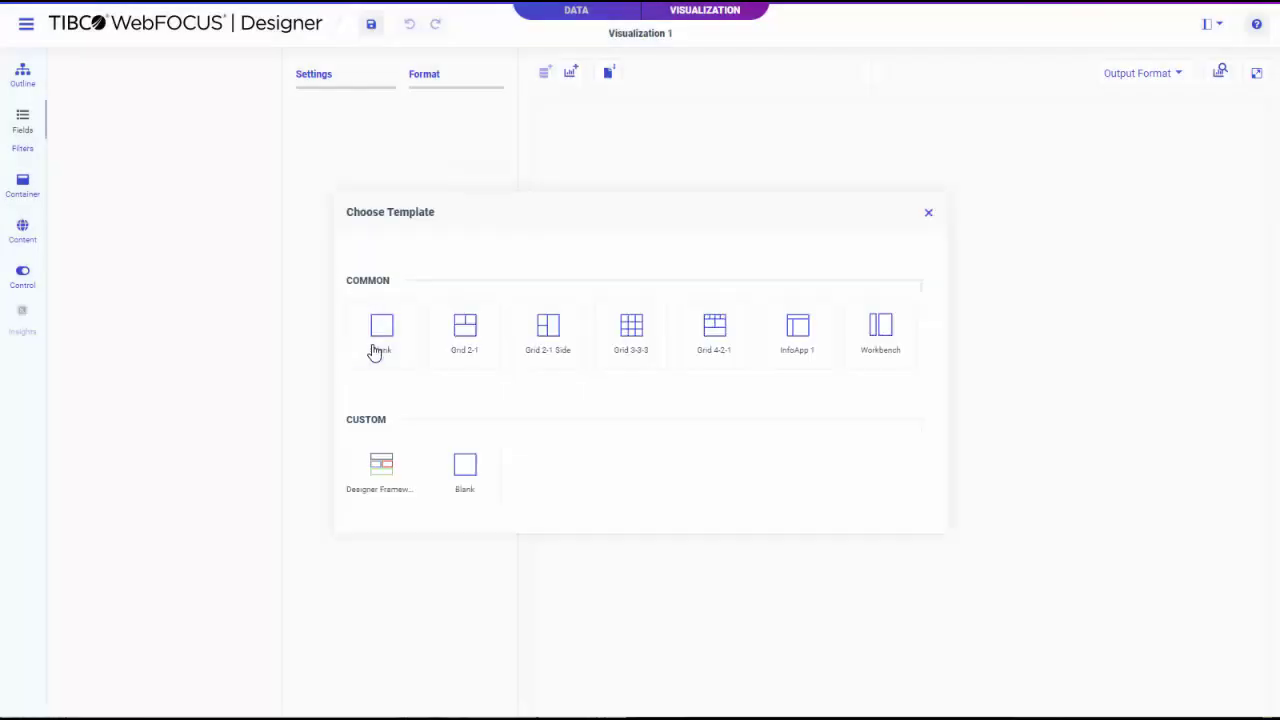
left_click(373, 348)
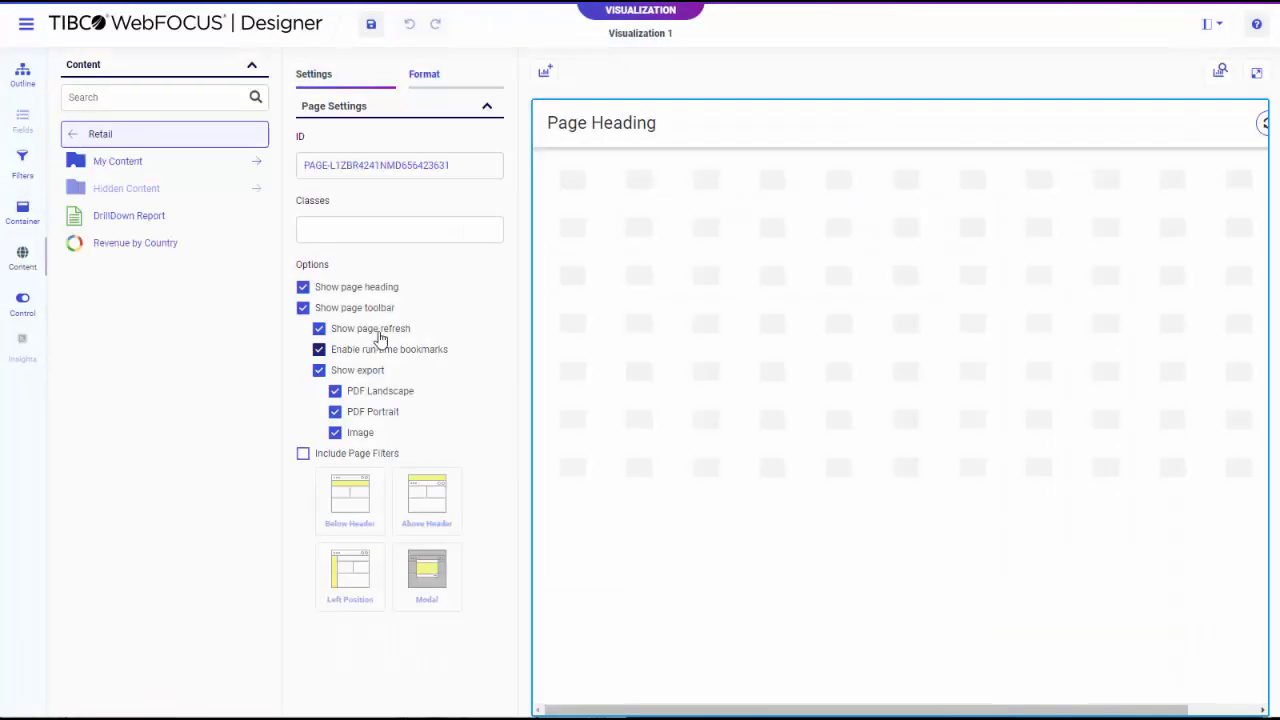
left_click(373, 290)
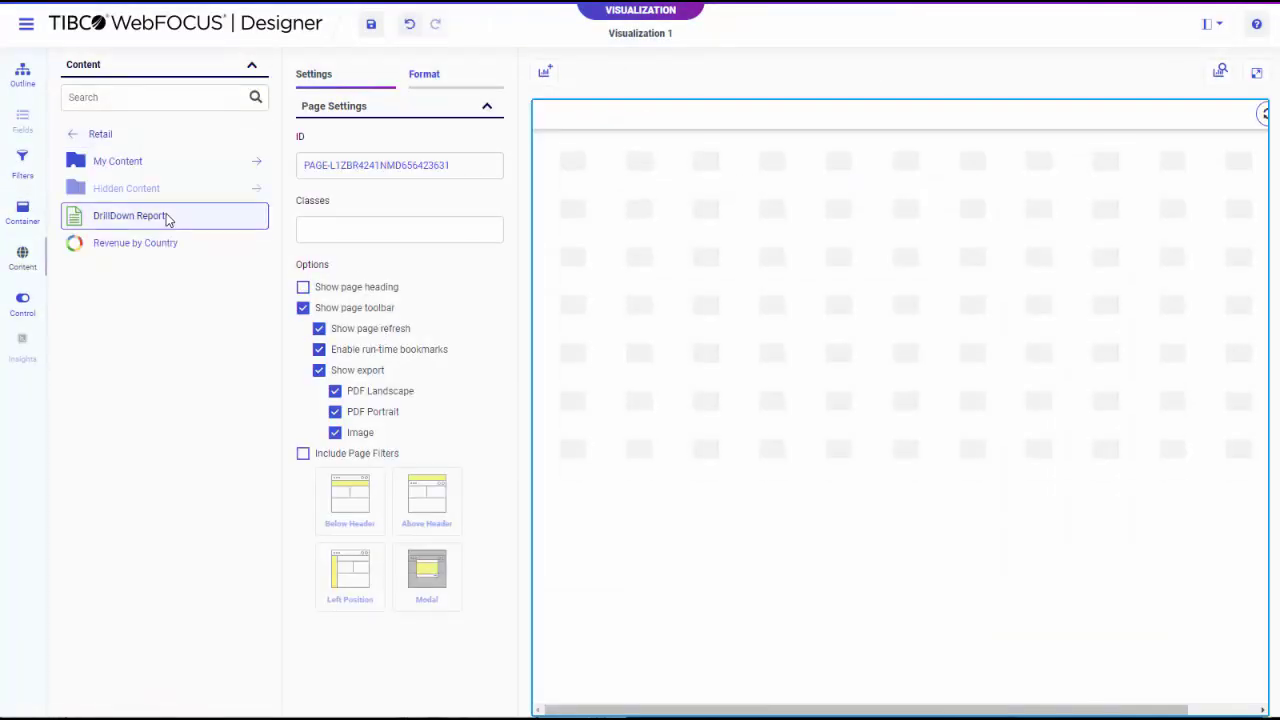
left_click_drag(167, 218, 580, 257)
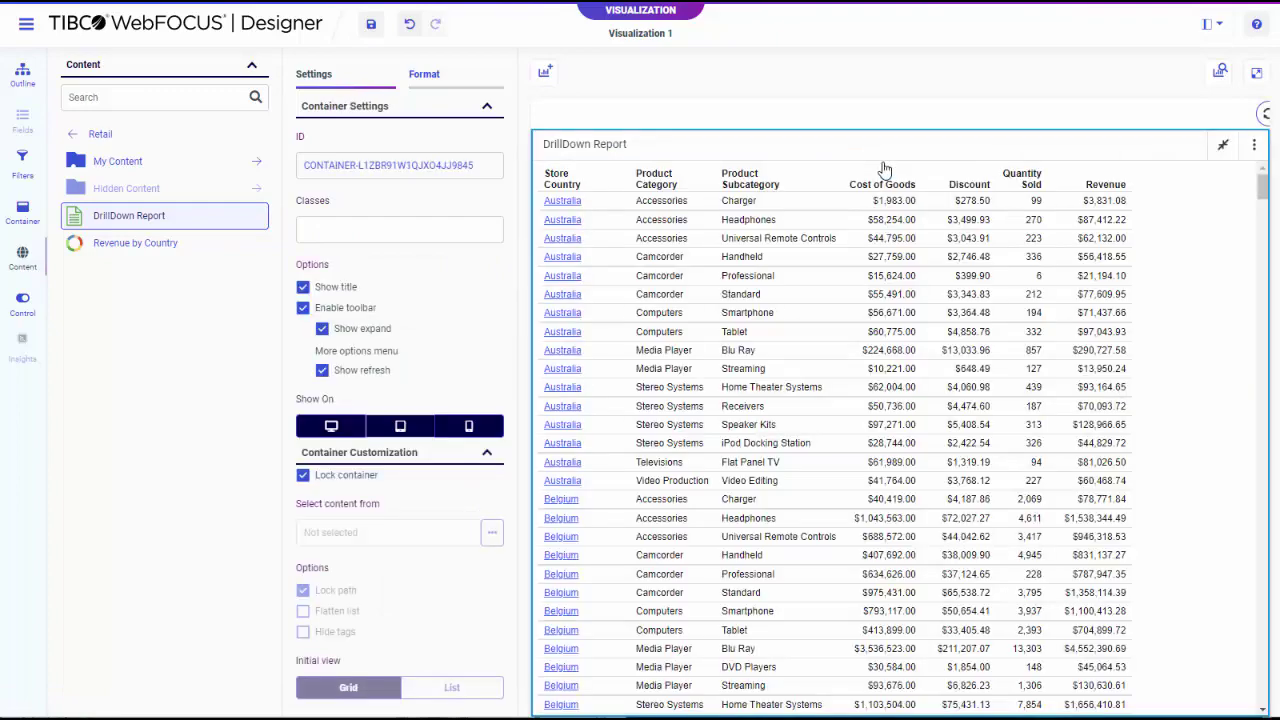
Save the page as 'DrillDown Page' in the Retail Portal folder
left_click(370, 24)
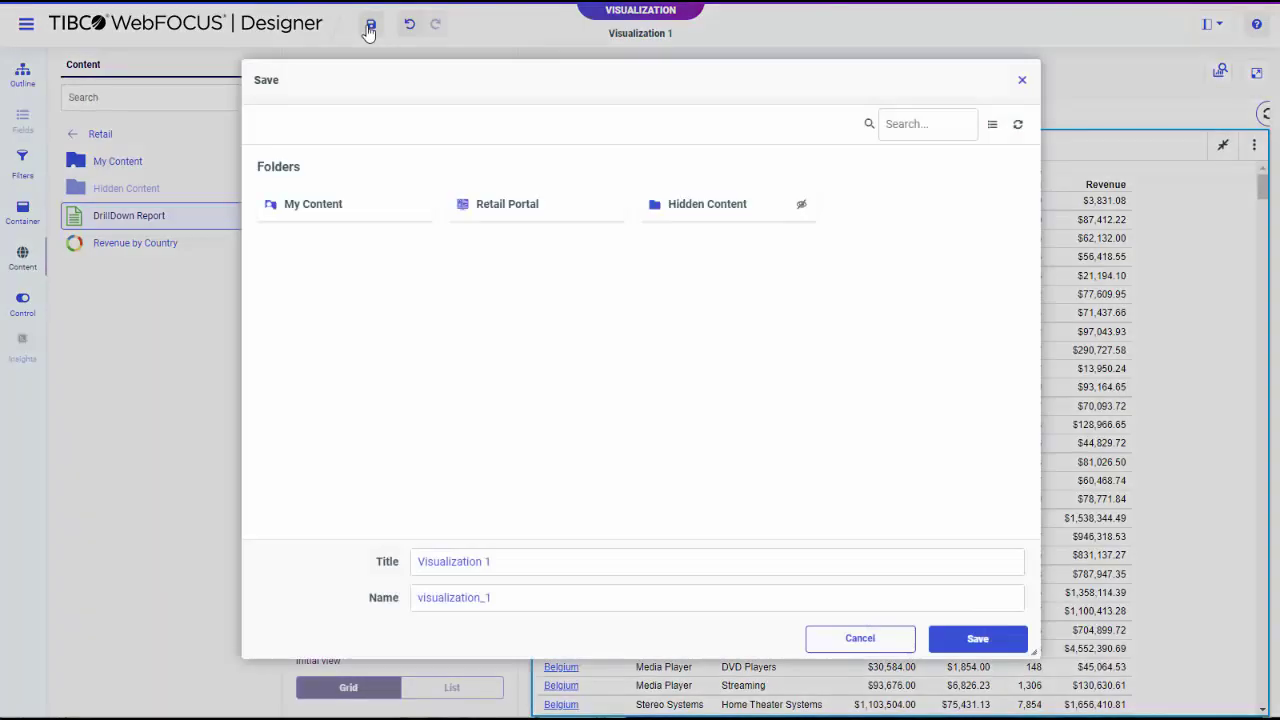
double_click(513, 215)
left_click_drag(506, 561, 380, 561)
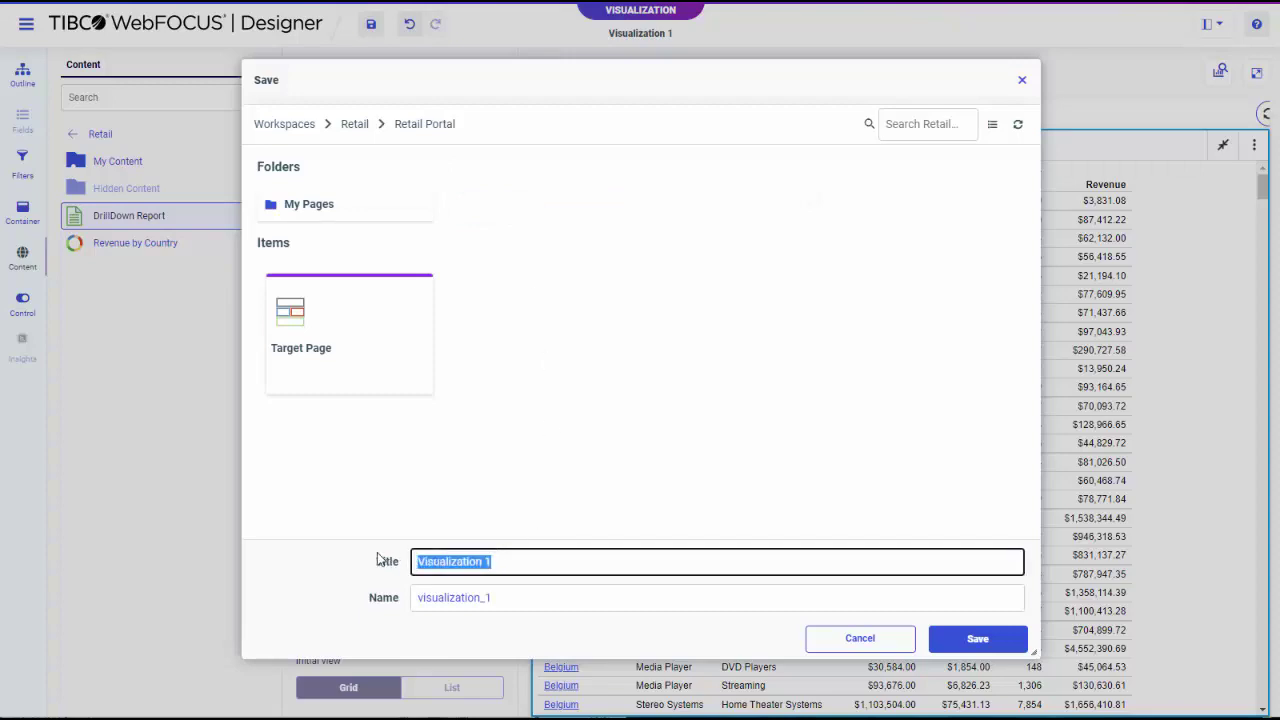
type("DrillDown Page")
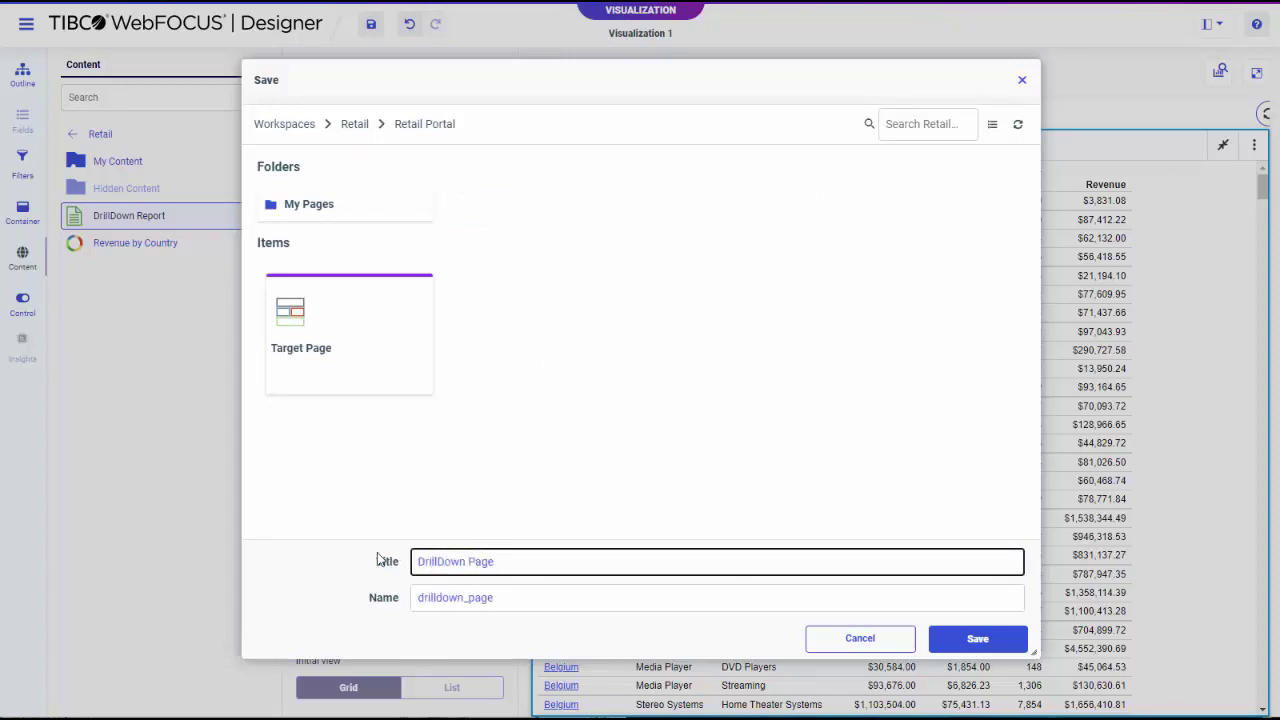
left_click(971, 642)
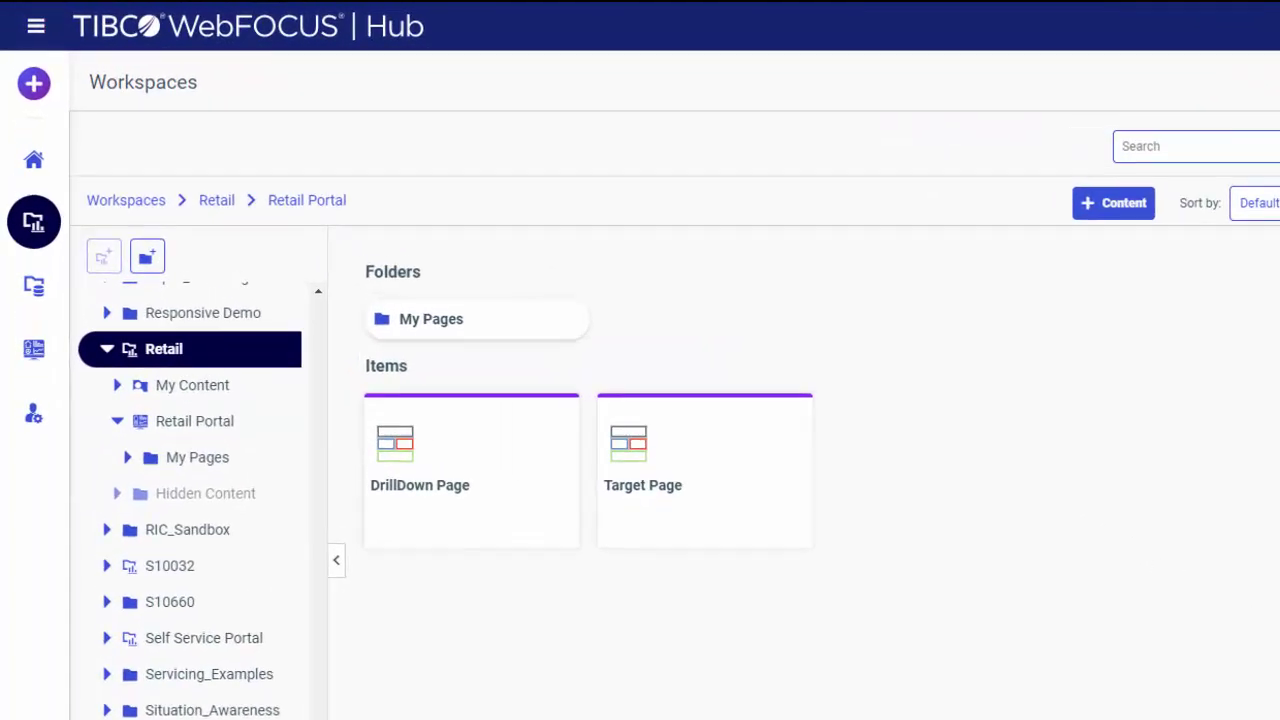
Under Management Center's Server Workspaces > Configuration Files, edit Server Profile - edasprof.prf
left_click(33, 418)
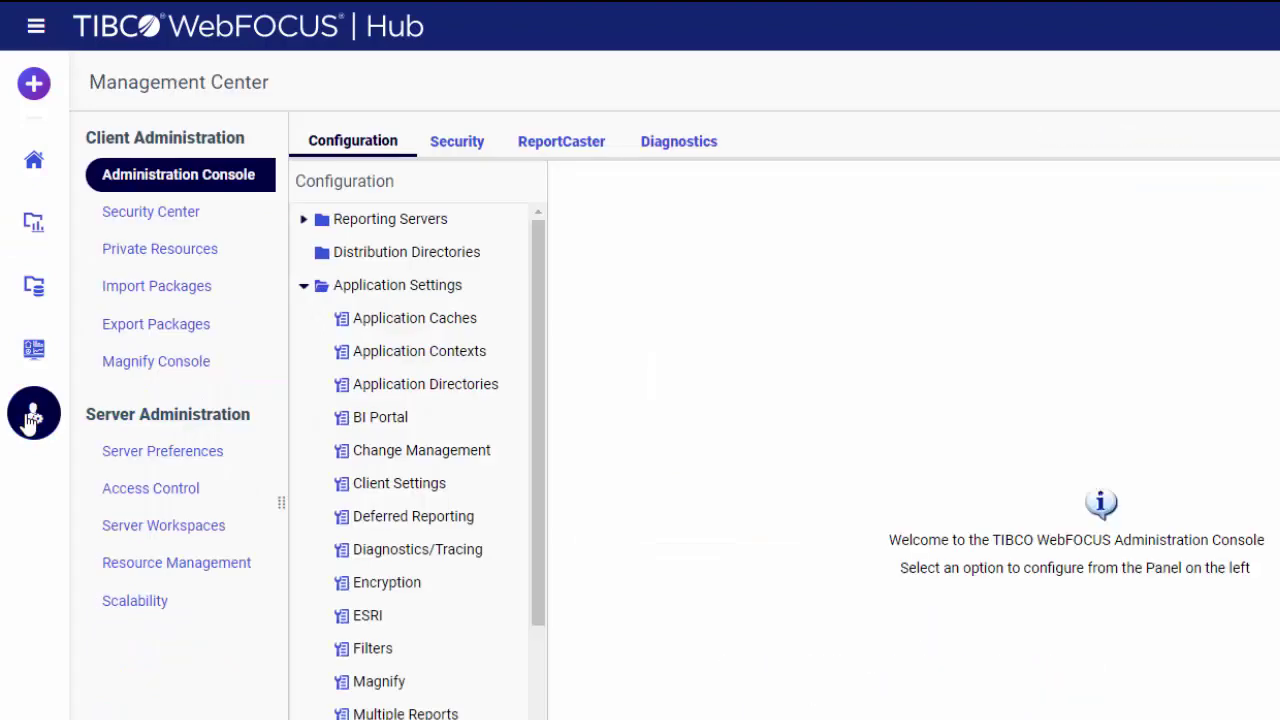
left_click(203, 545)
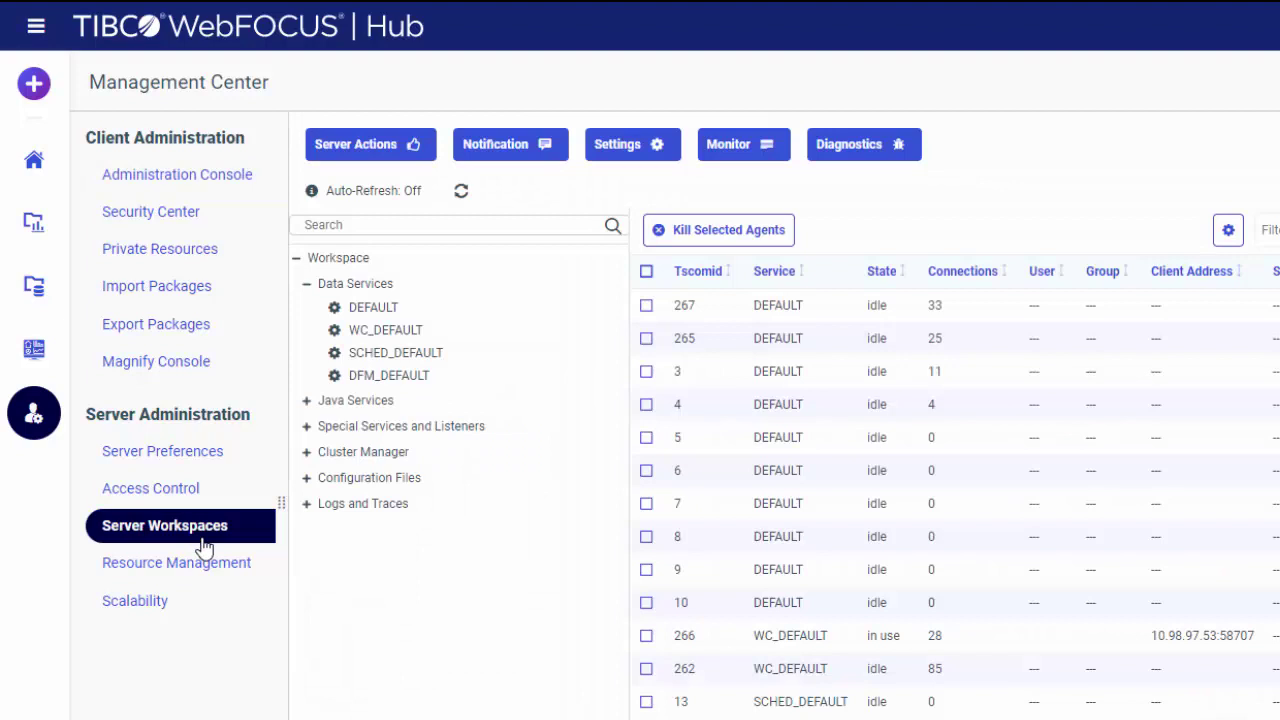
left_click(307, 479)
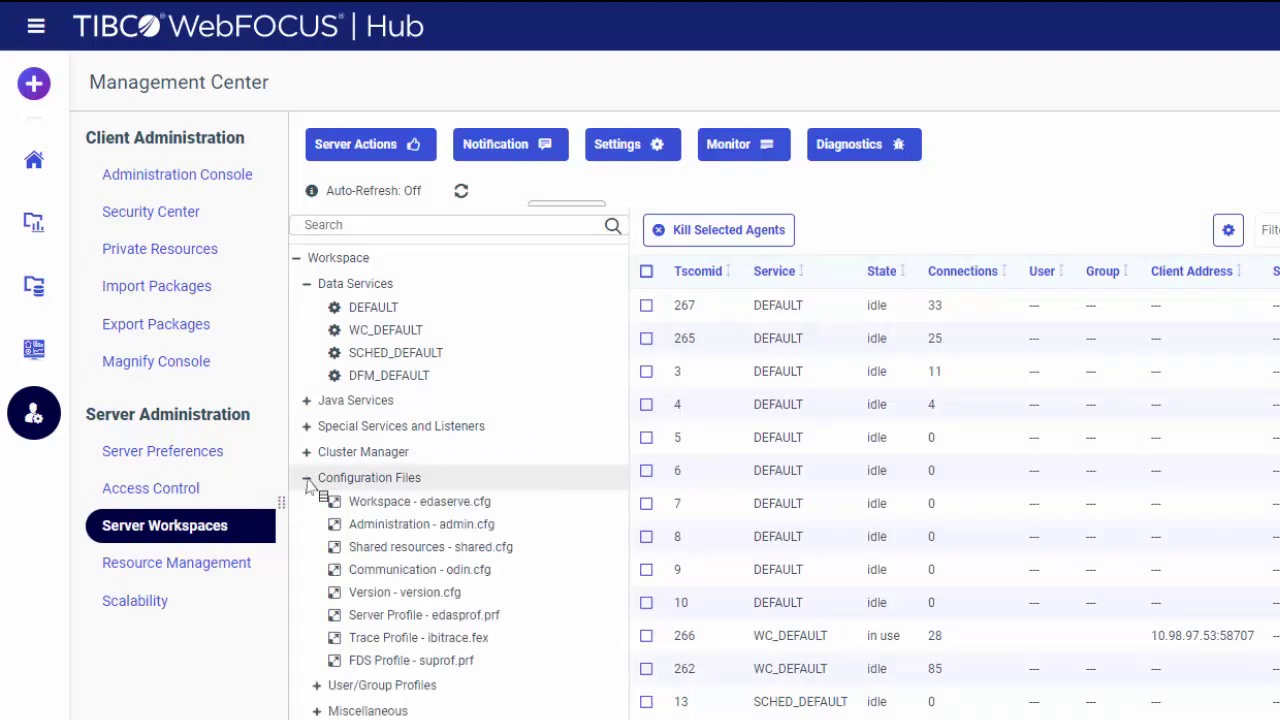
left_click(392, 614)
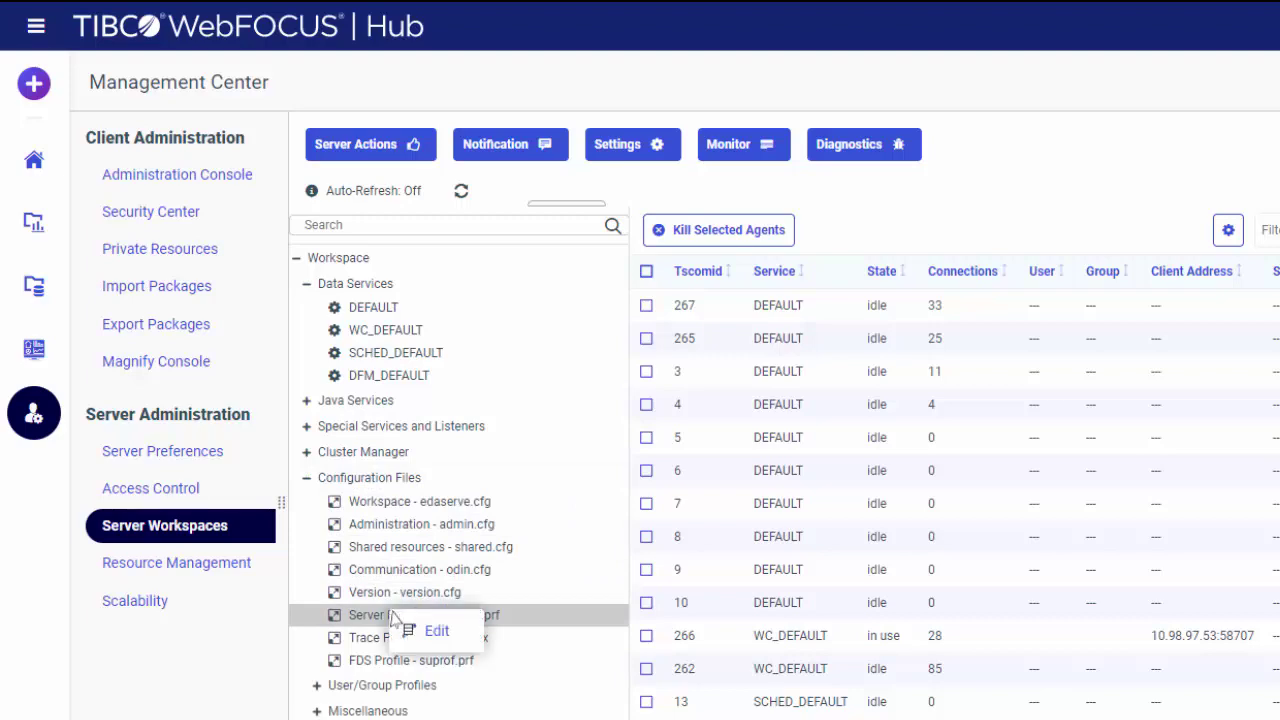
left_click(366, 493)
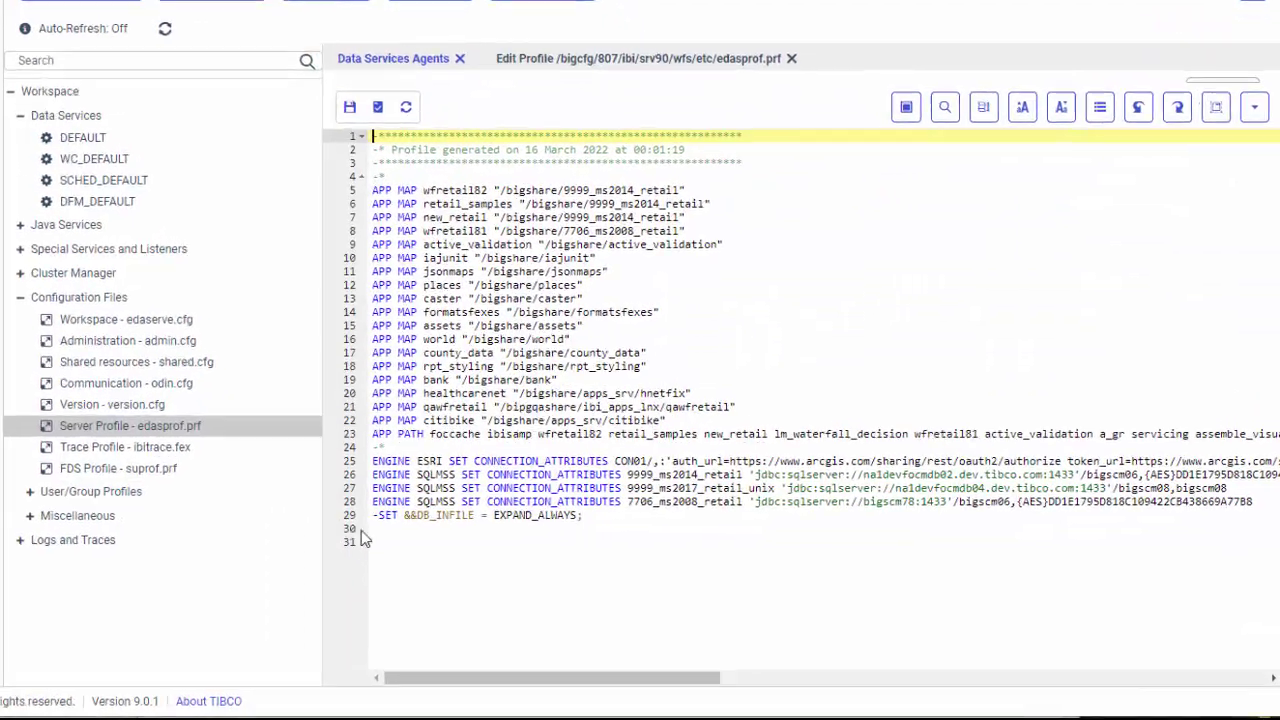
Add SET JSURLS = '/ibi_apps/tools/portalcanvas/iframeinterface.js' on line 30 and save the profile
left_click(539, 561)
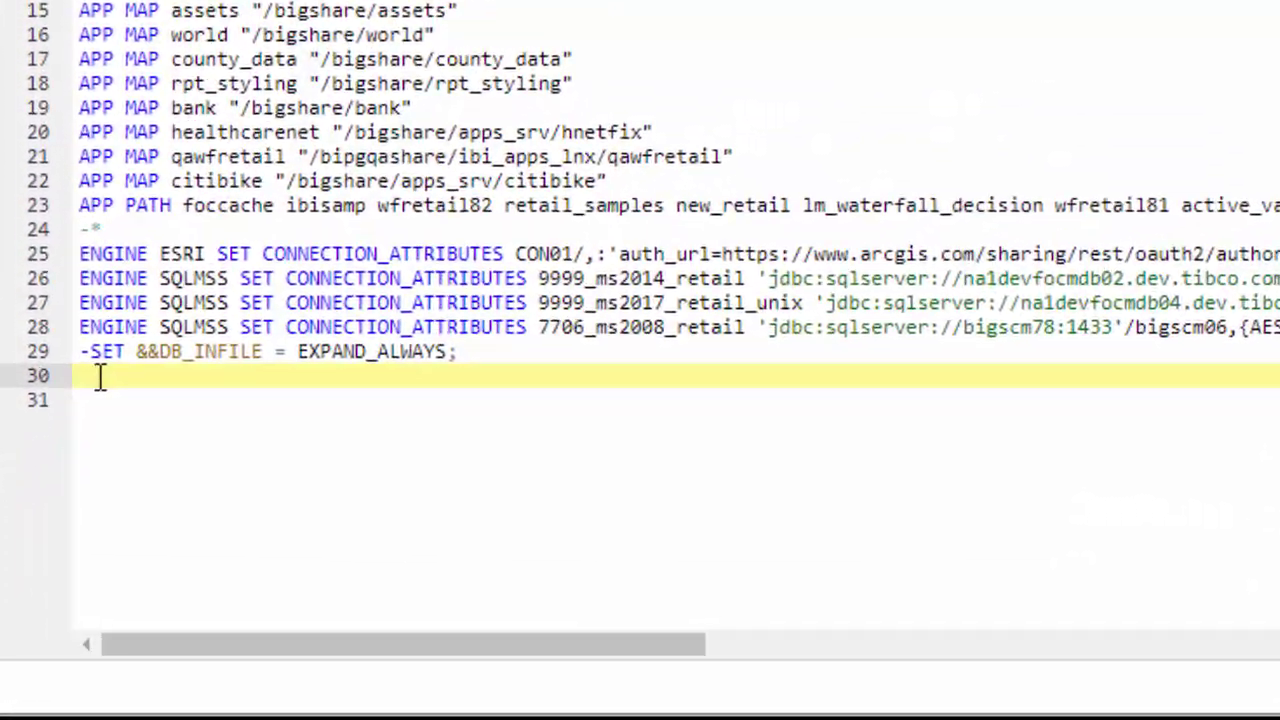
type("SET JSURLS = '/ibi_apps/tools/portalcanvas/iframeinterface.js'")
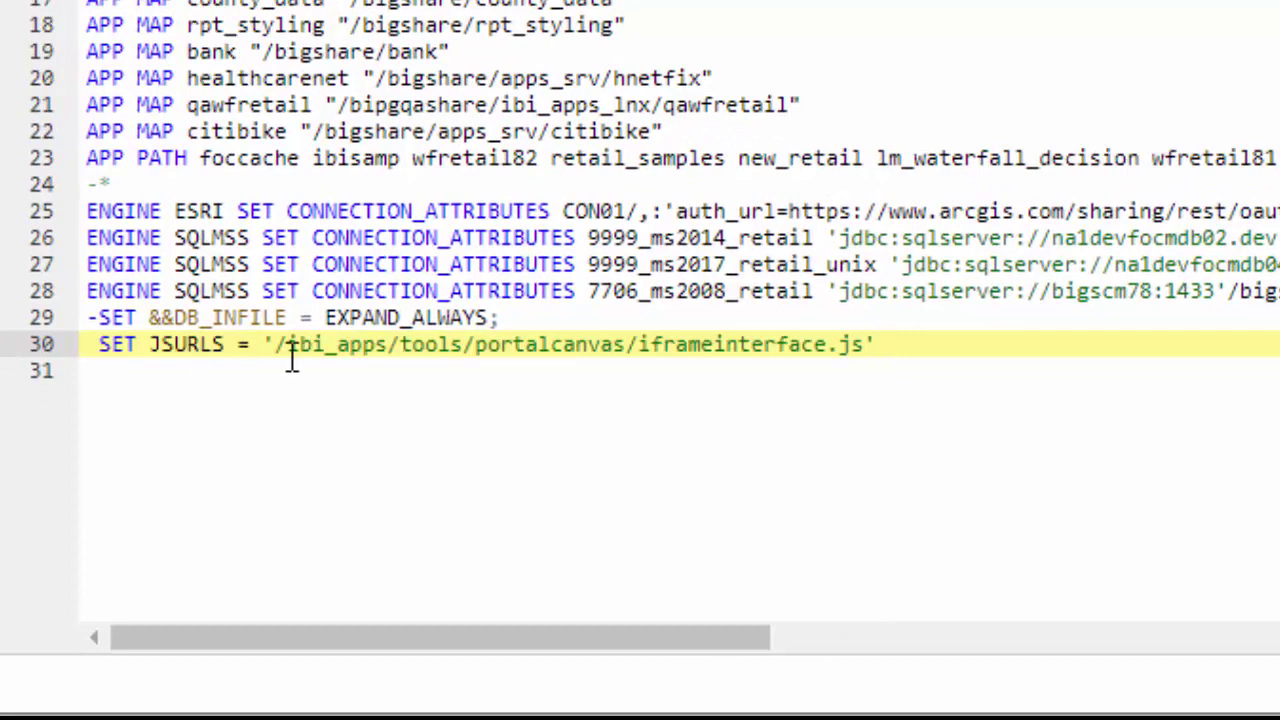
left_click_drag(288, 346, 390, 346)
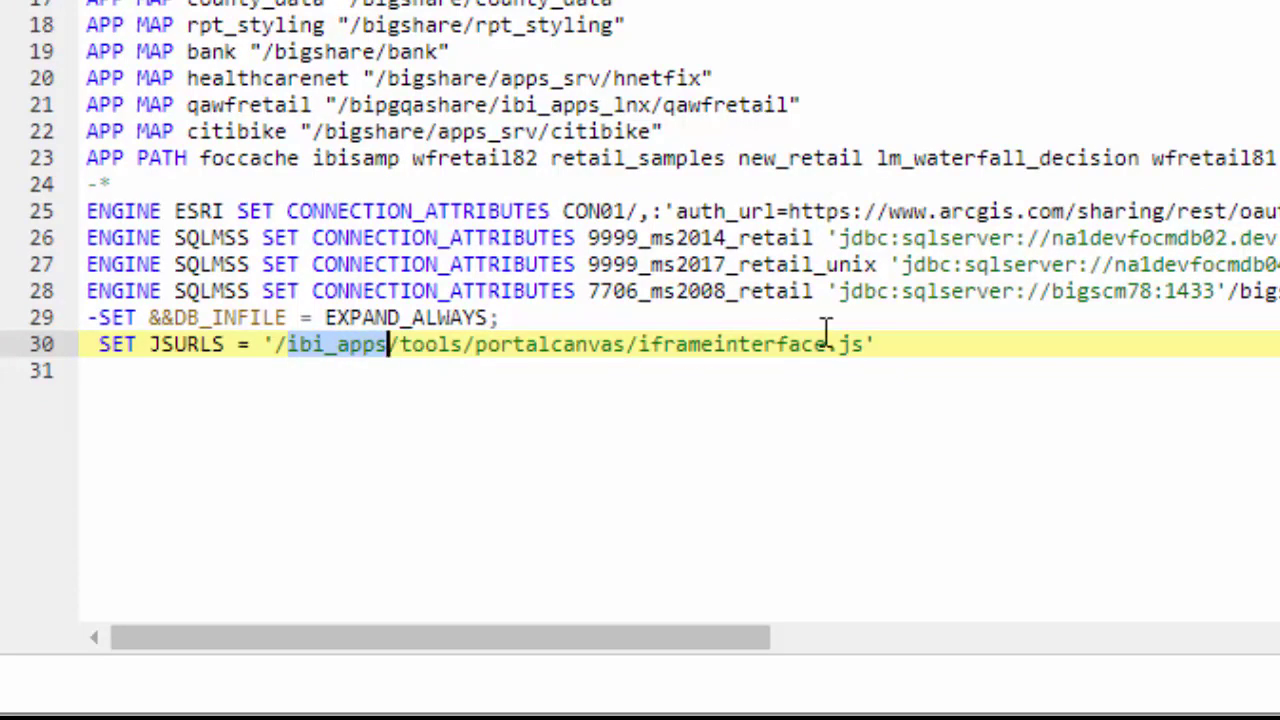
left_click(900, 347)
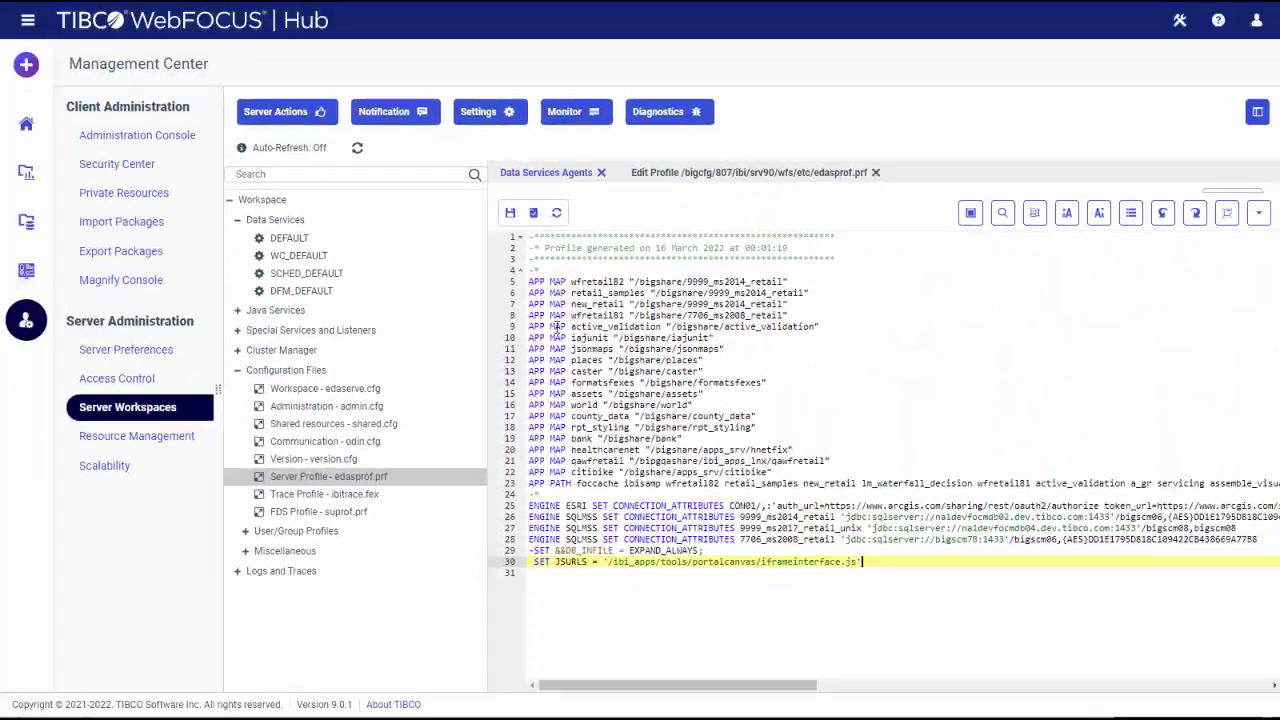
left_click(508, 213)
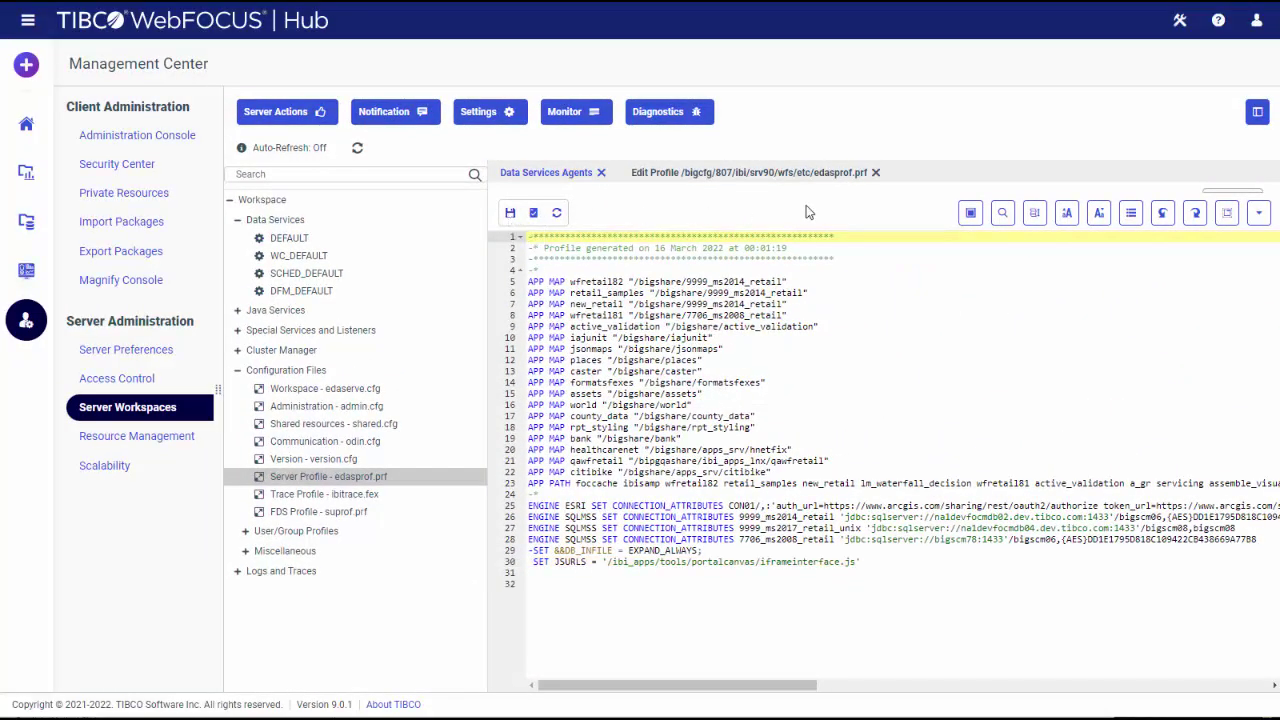
Close the profile editor and return to the Retail workspace
left_click(875, 173)
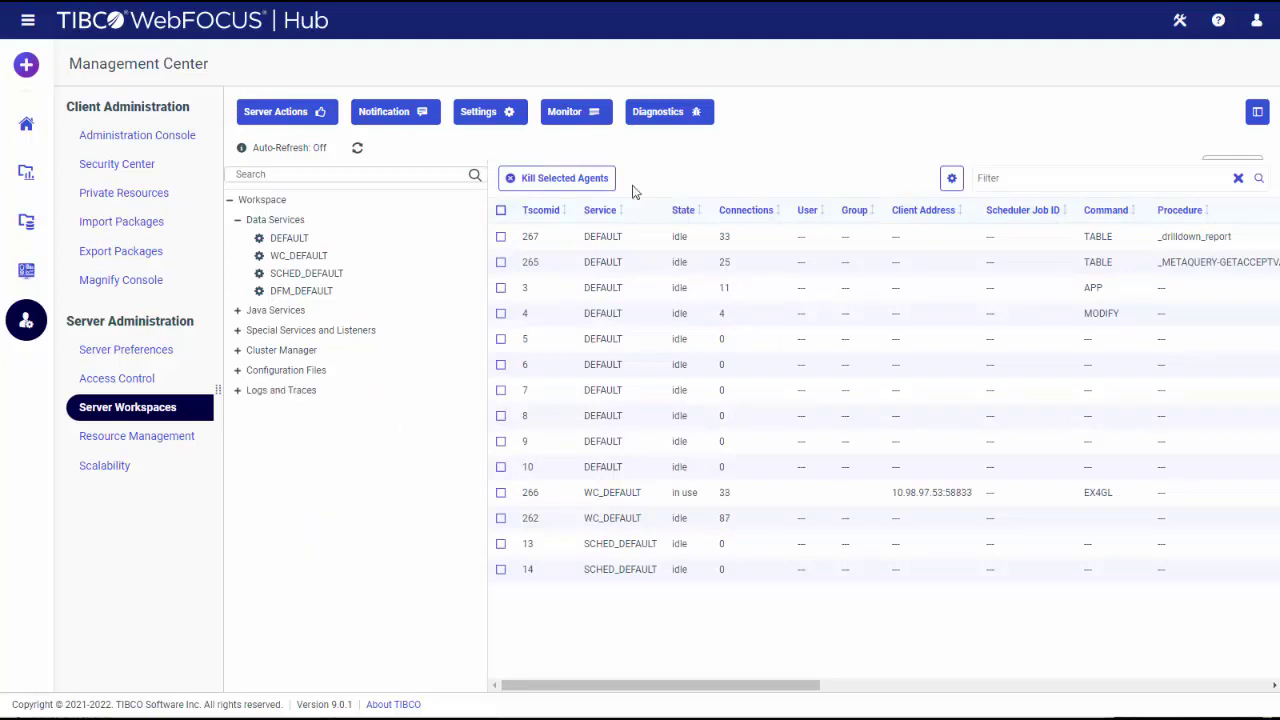
left_click(27, 174)
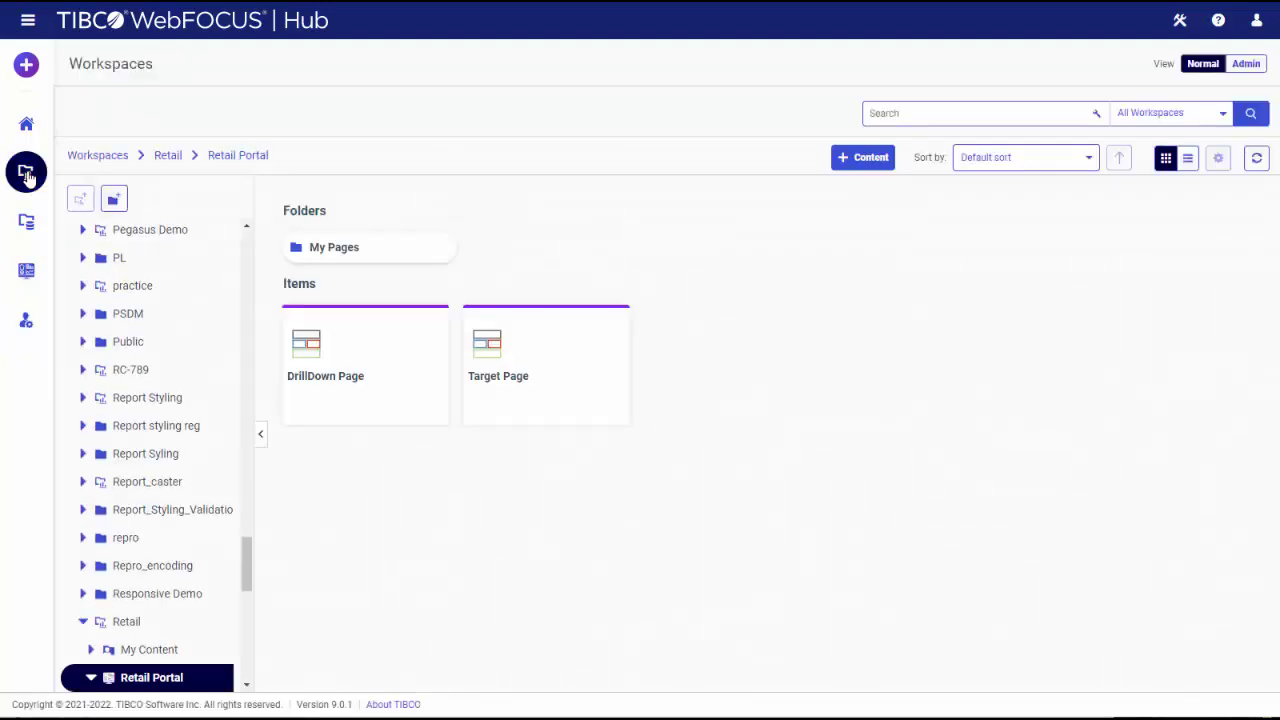
left_click(166, 156)
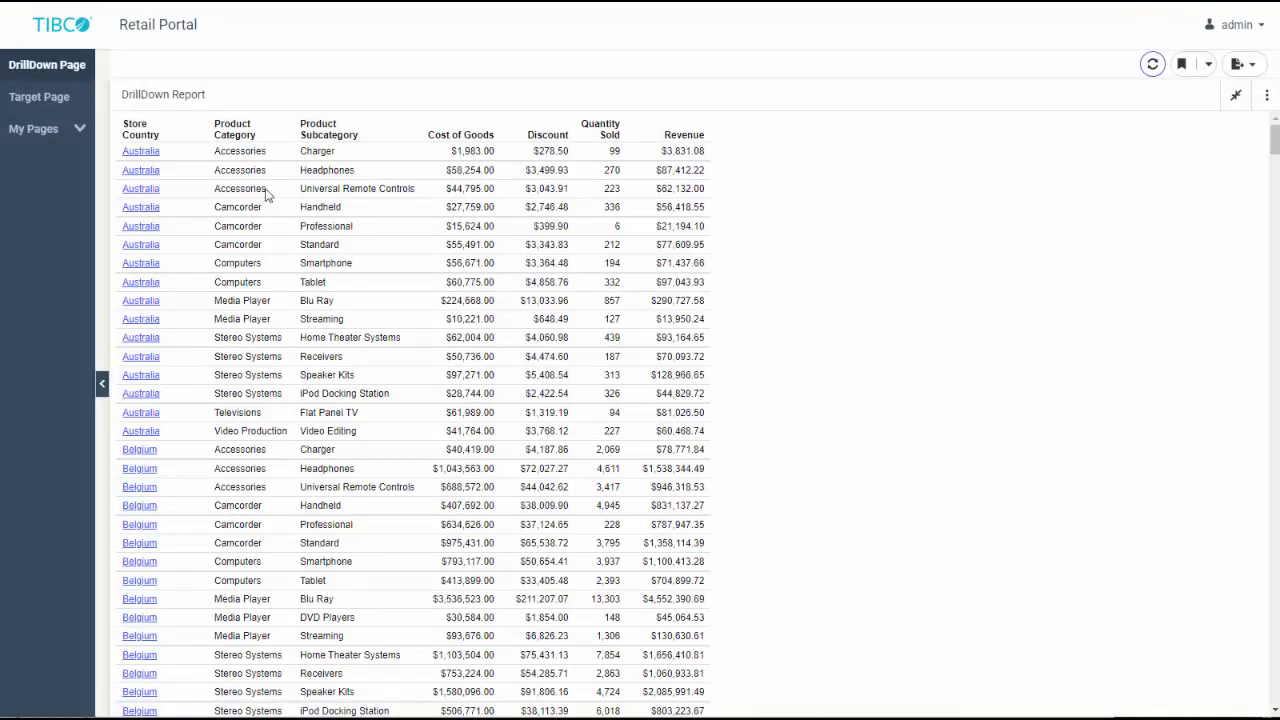
Drill from an Australia link to Target Page and check its Store Country filter shows Australia
left_click(145, 156)
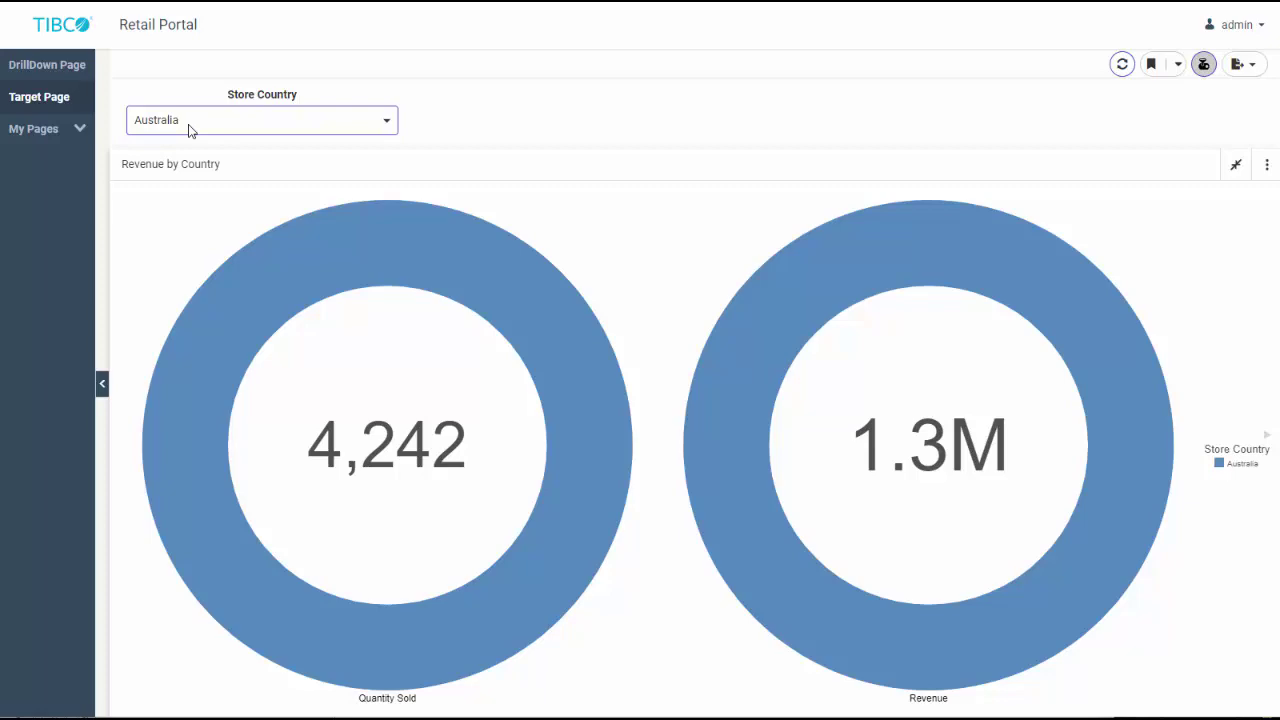
left_click(189, 130)
left_click_drag(189, 130, 131, 126)
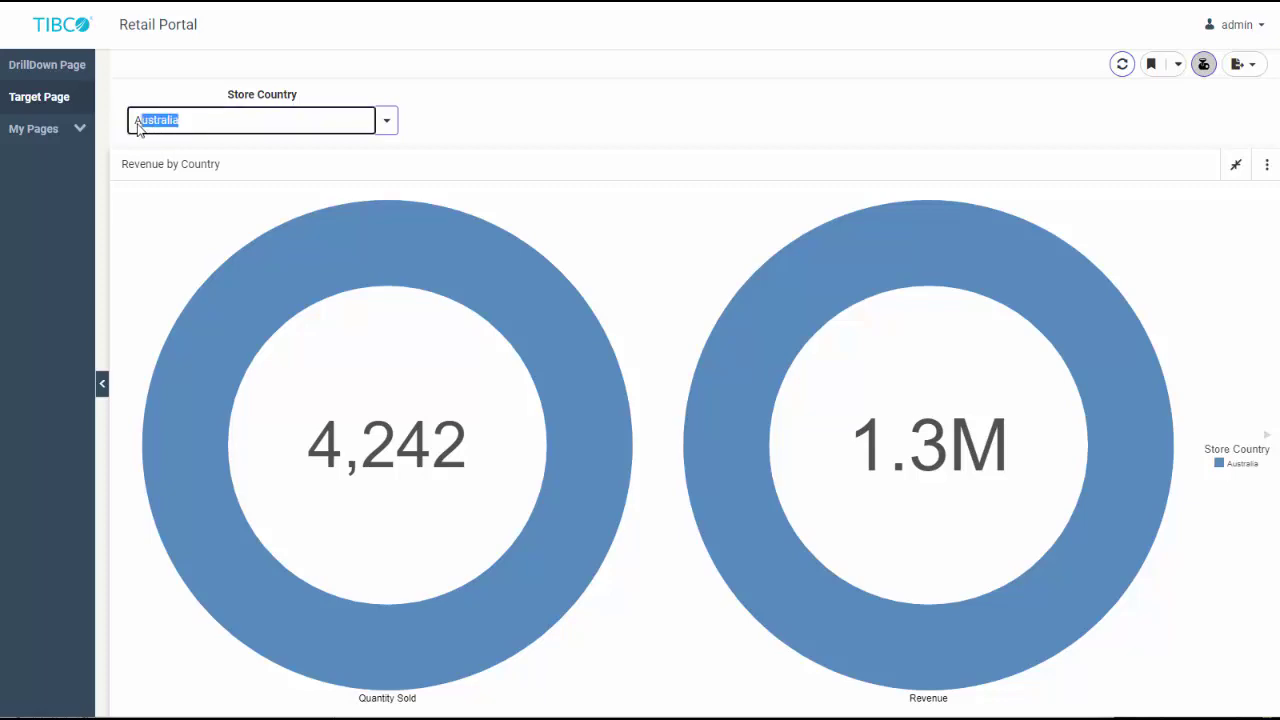